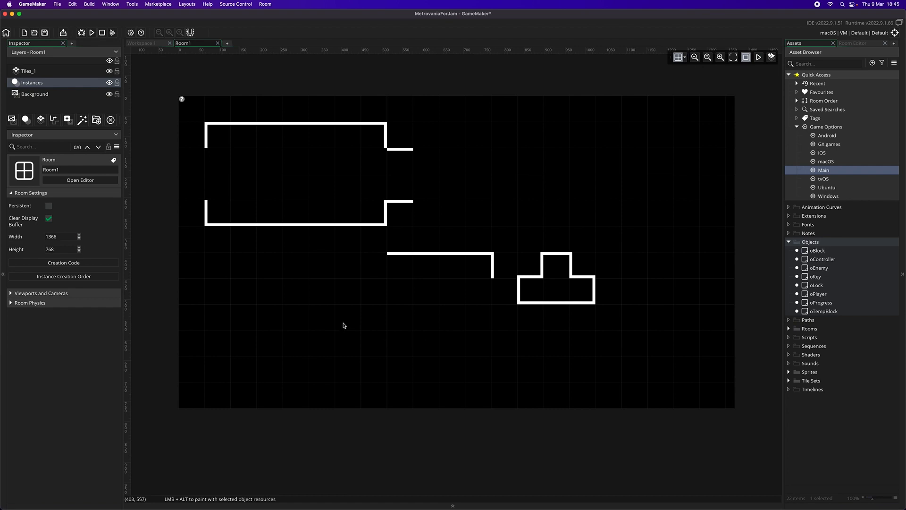
# - Switch to Chrome to review the Metroidvania Month 19 map spreadsheet, and return to GameMaker
pyautogui.moveTo(382, 508)
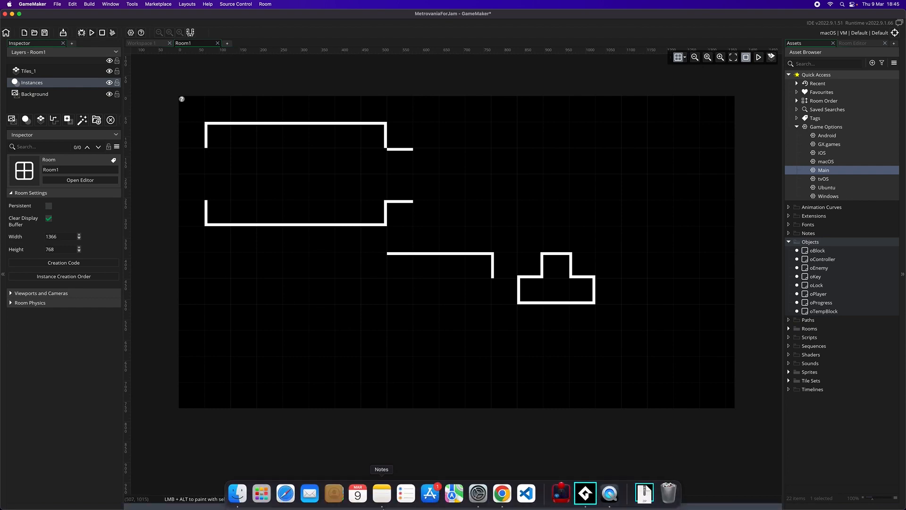
pyautogui.click(502, 493)
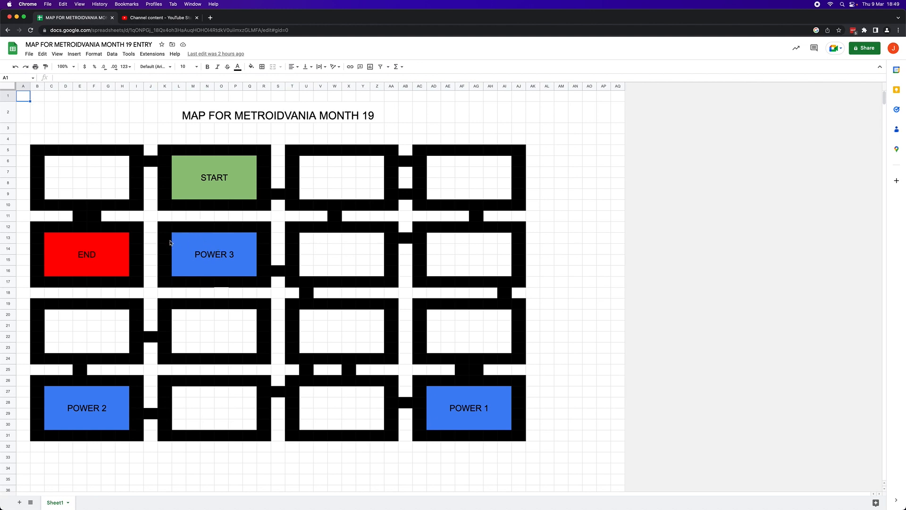
pyautogui.moveTo(340, 507)
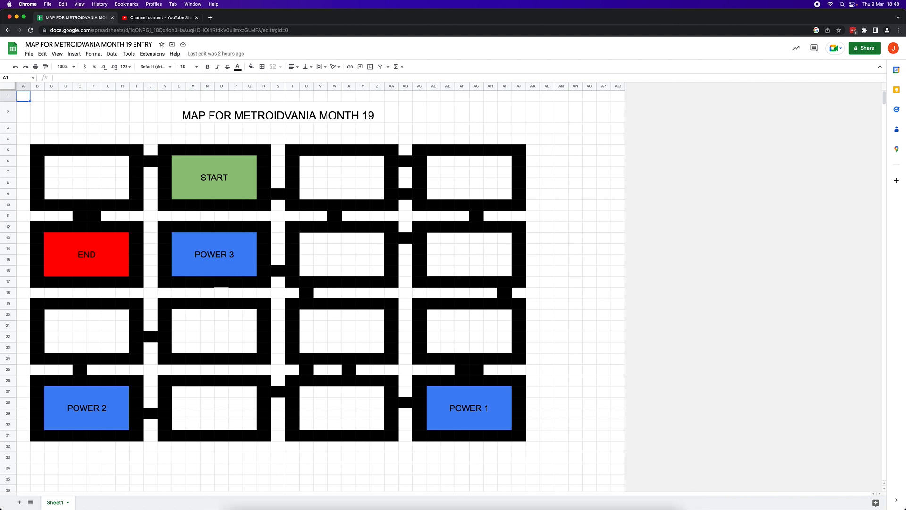
pyautogui.moveTo(539, 508)
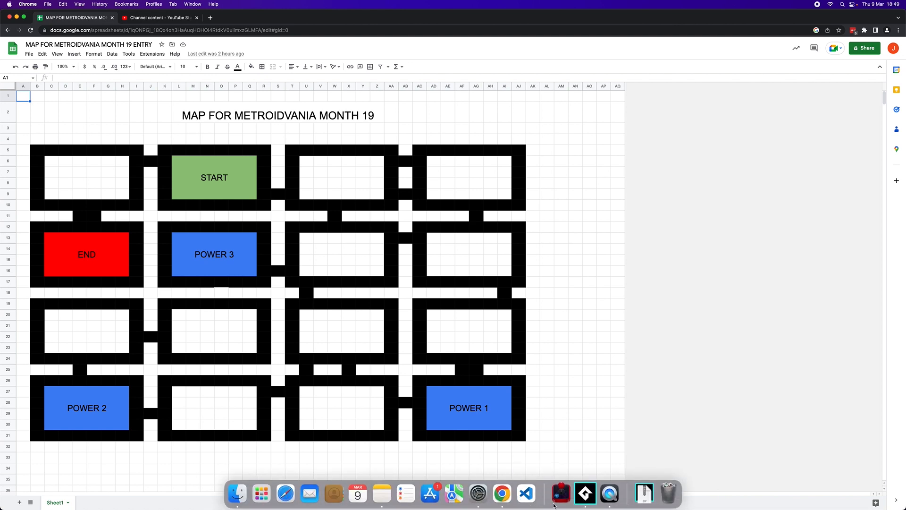
pyautogui.click(586, 493)
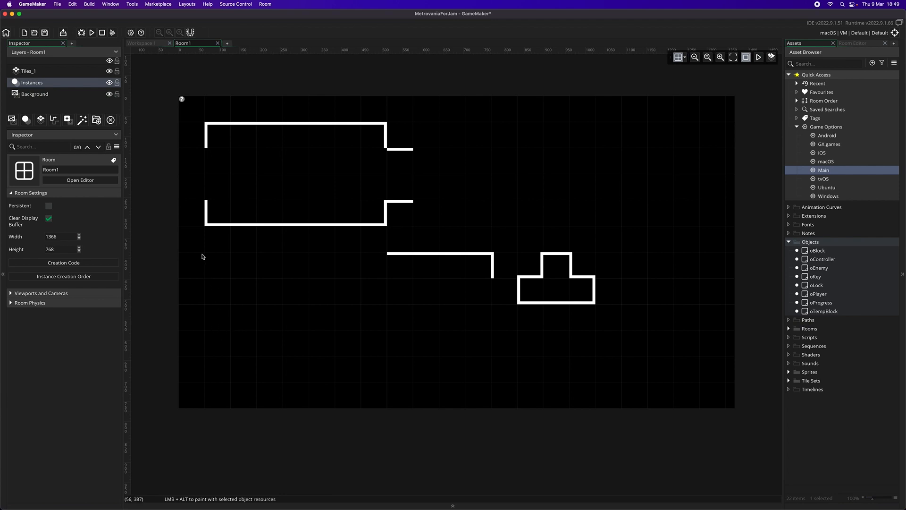
# - Set Room1's width to 5464 and height to 3072, and delete its Tiles_1 layer
pyautogui.click(66, 236)
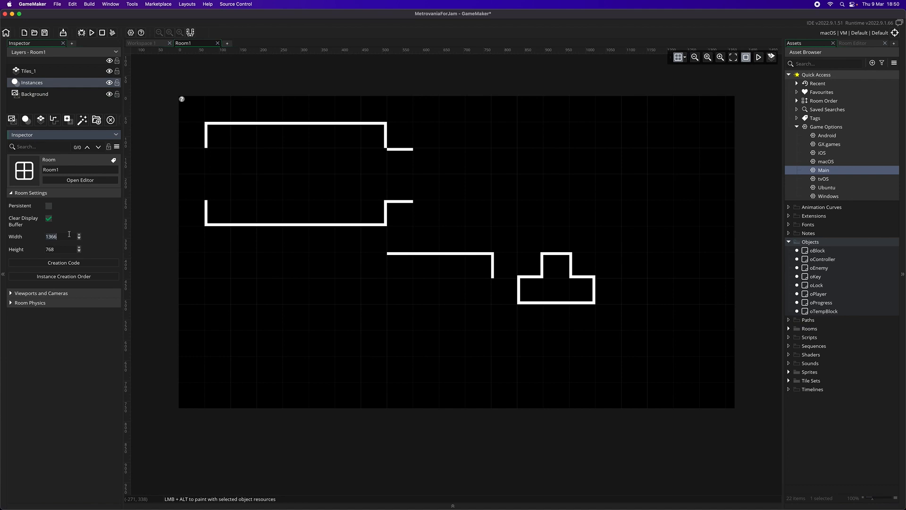
pyautogui.write('5464')
pyautogui.doubleClick(65, 250)
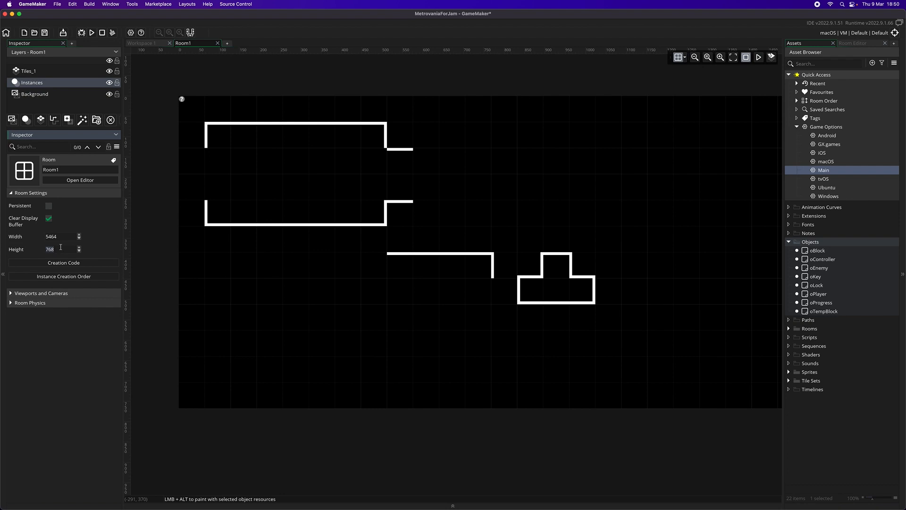
pyautogui.write('3072')
pyautogui.press('Return')
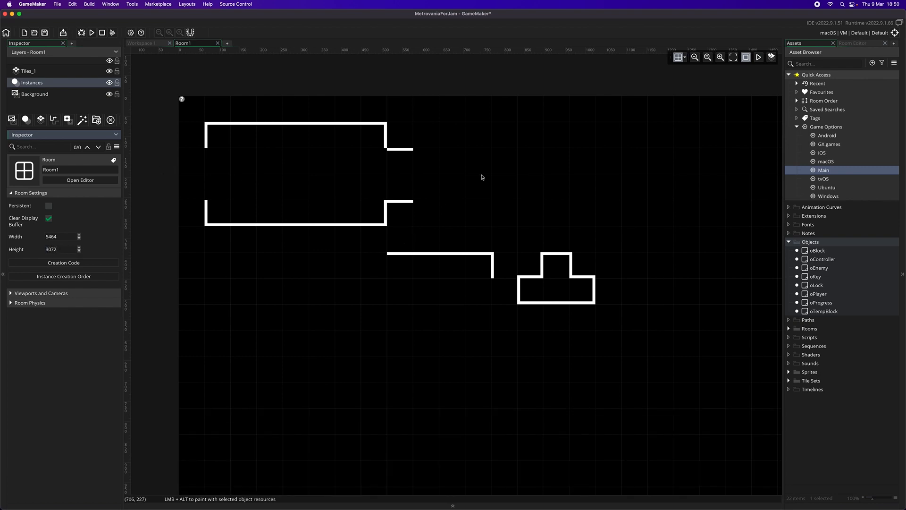
pyautogui.rightClick(57, 71)
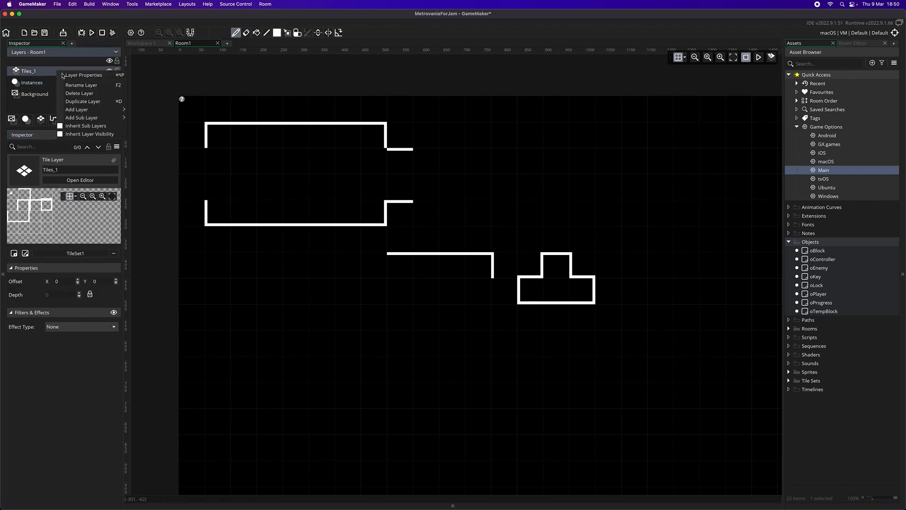
pyautogui.click(82, 93)
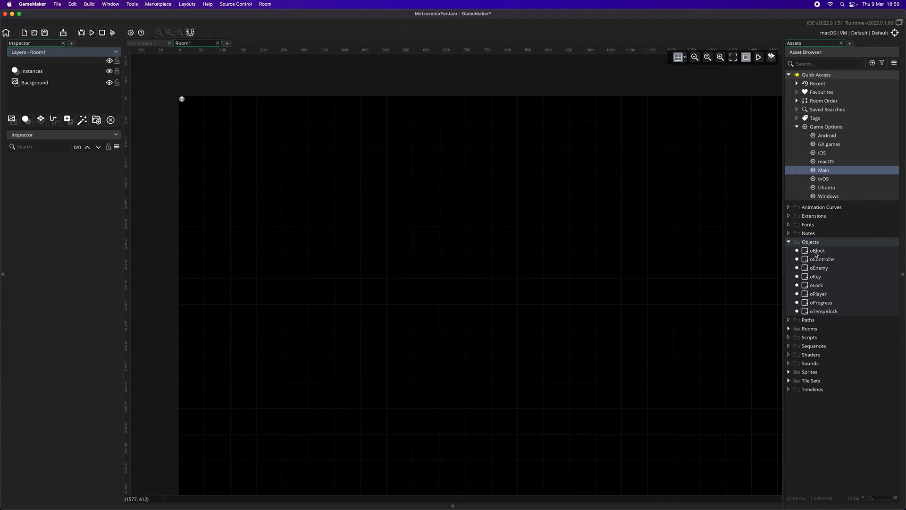
# - Create a new sprite in the Sprites group and name it sBlock
pyautogui.click(788, 372)
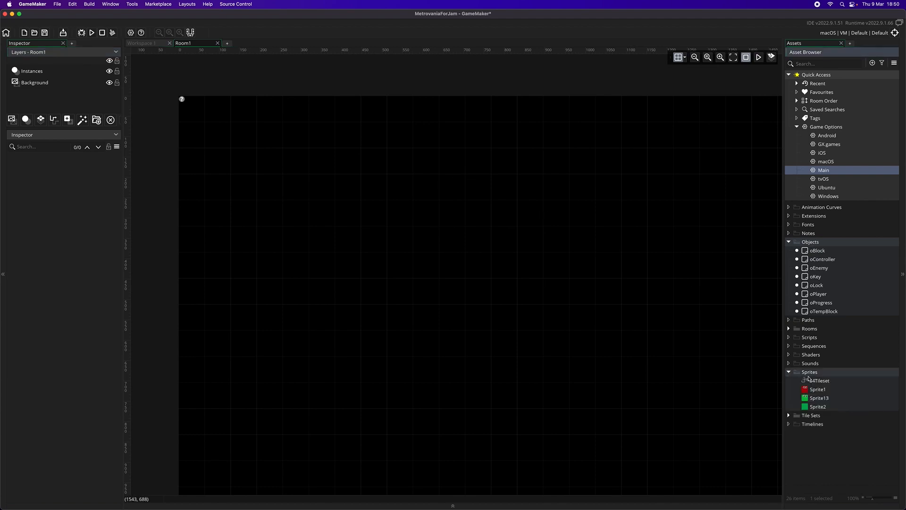
pyautogui.rightClick(810, 373)
pyautogui.moveTo(853, 237)
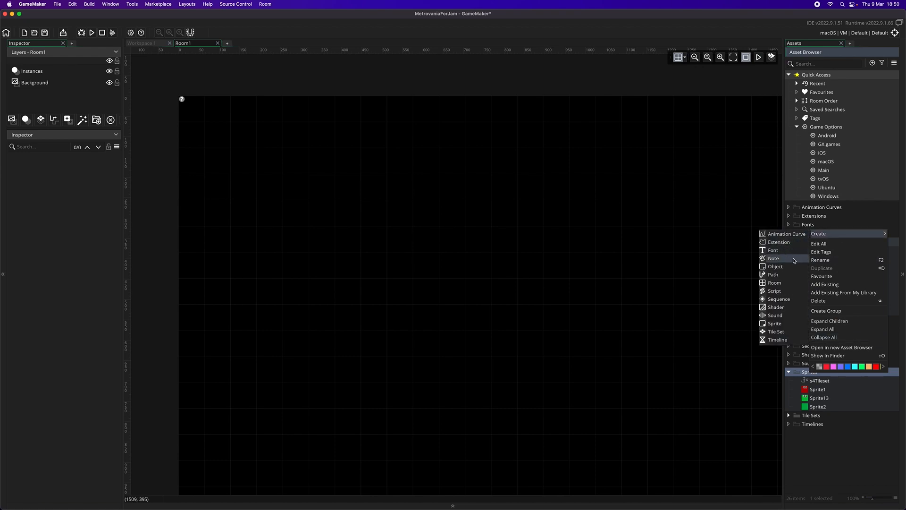
pyautogui.click(783, 323)
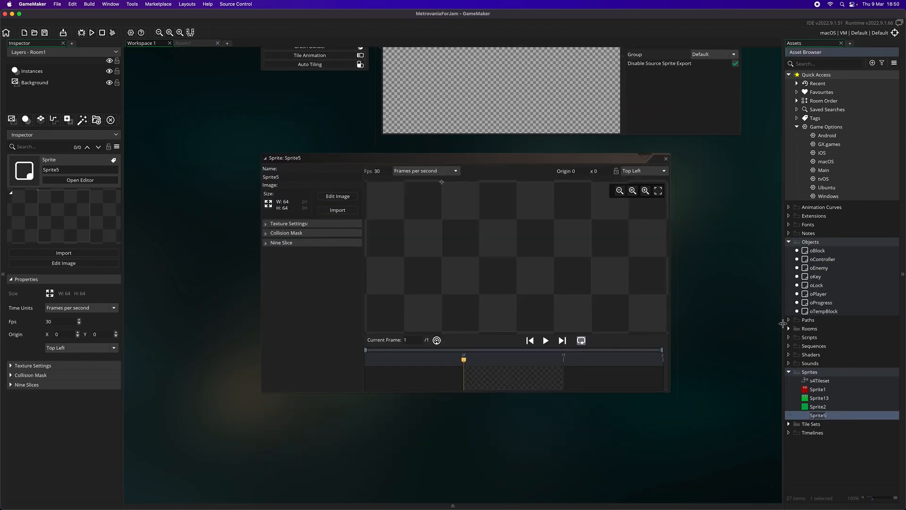
pyautogui.write('sBlock')
pyautogui.press('Return')
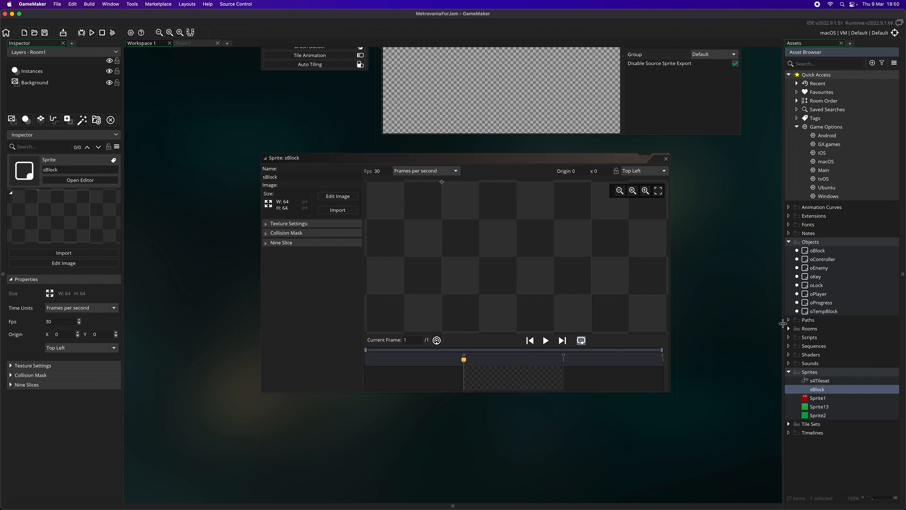
# - Fill the entire 64 x 64 image of the sBlock sprite with white
pyautogui.click(348, 202)
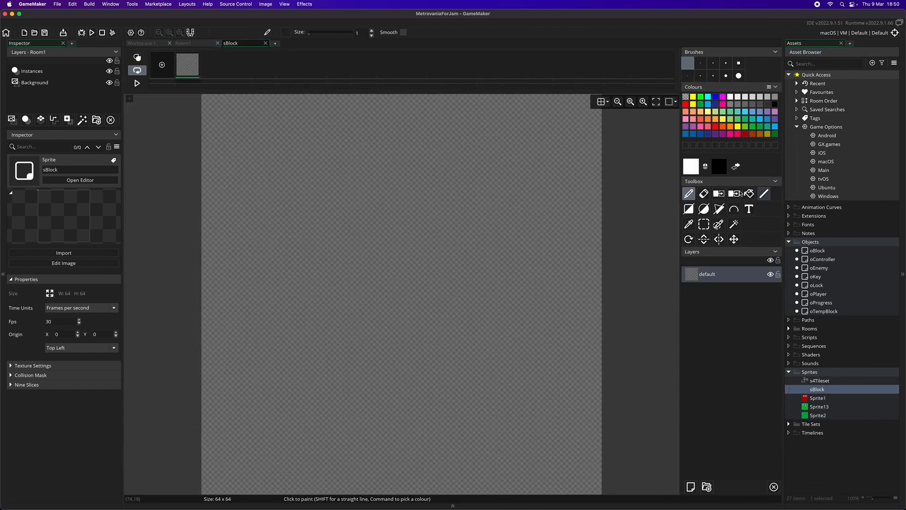
pyautogui.click(749, 194)
pyautogui.click(470, 362)
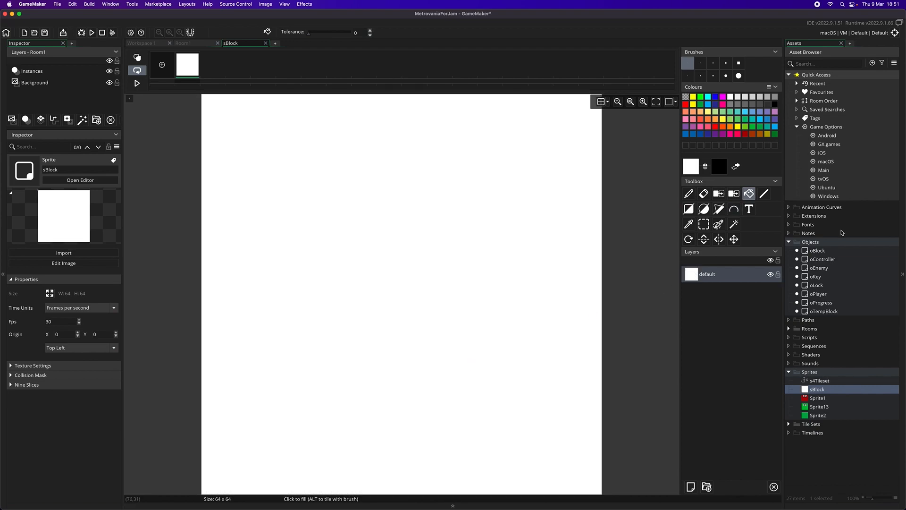
# - Assign the sBlock sprite to the oBlock object
pyautogui.doubleClick(818, 250)
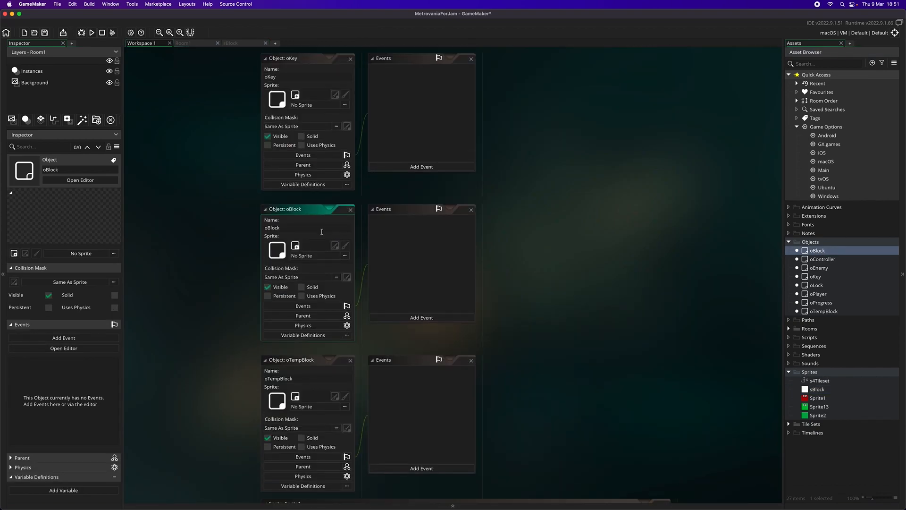
pyautogui.click(304, 256)
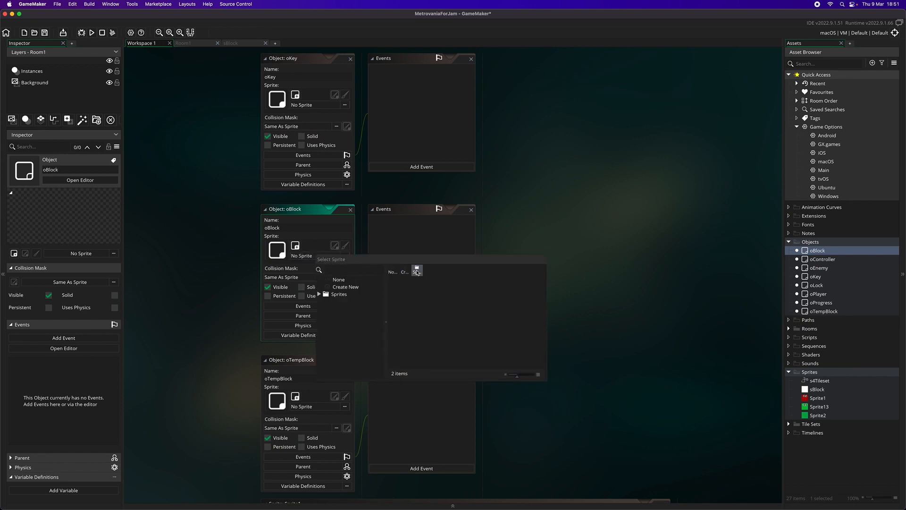
pyautogui.click(417, 271)
pyautogui.click(417, 272)
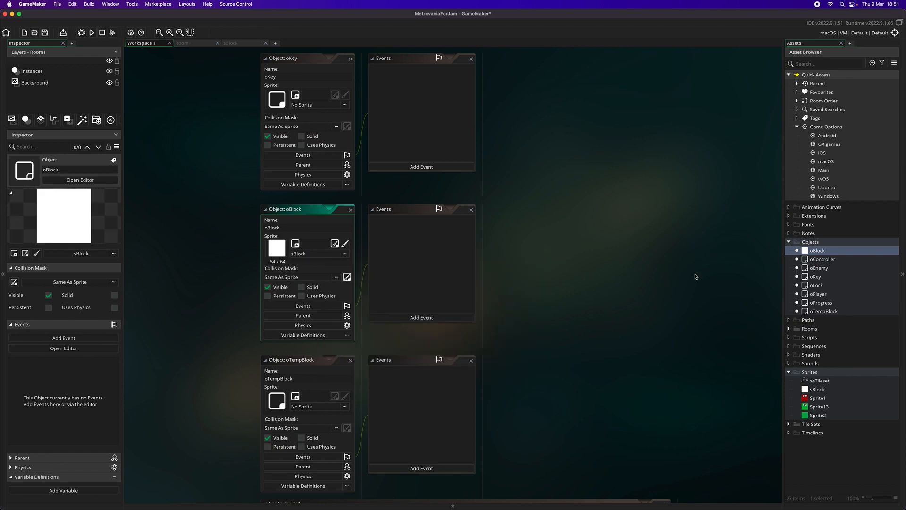
# - Open Room1 in the room editor and examine the full extent of the resized room
pyautogui.click(789, 329)
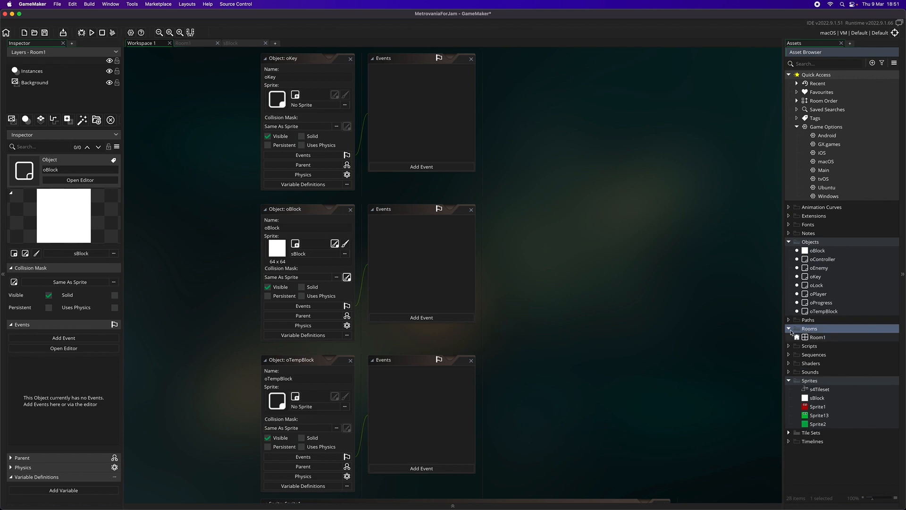
pyautogui.doubleClick(805, 337)
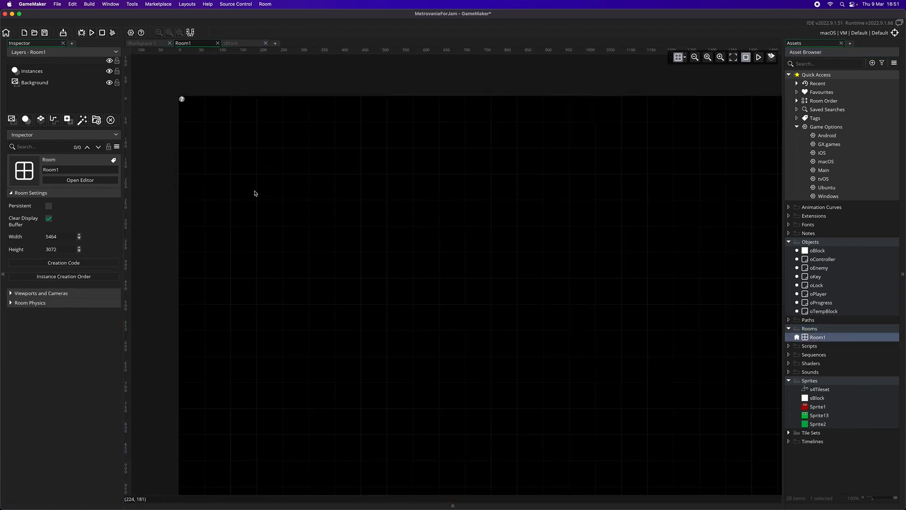
pyautogui.click(685, 59)
pyautogui.click(685, 58)
pyautogui.scroll(-2, 510, 246)
pyautogui.hscroll(3, 509, 247)
pyautogui.hscroll(-1, 536, 235)
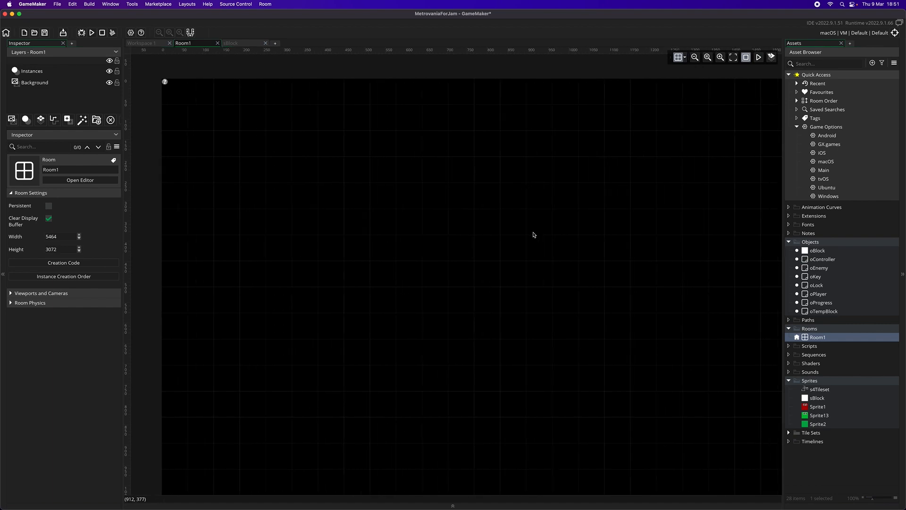
pyautogui.click(695, 57)
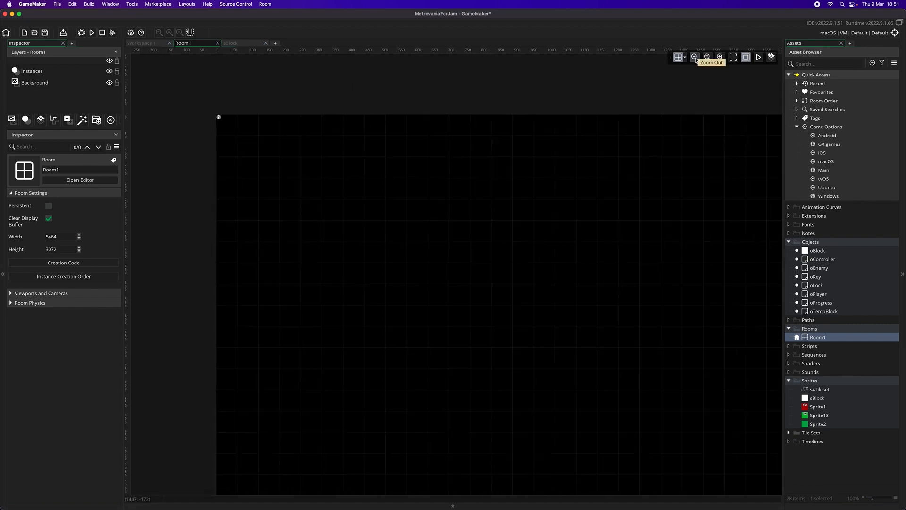
pyautogui.click(696, 58)
pyautogui.click(694, 57)
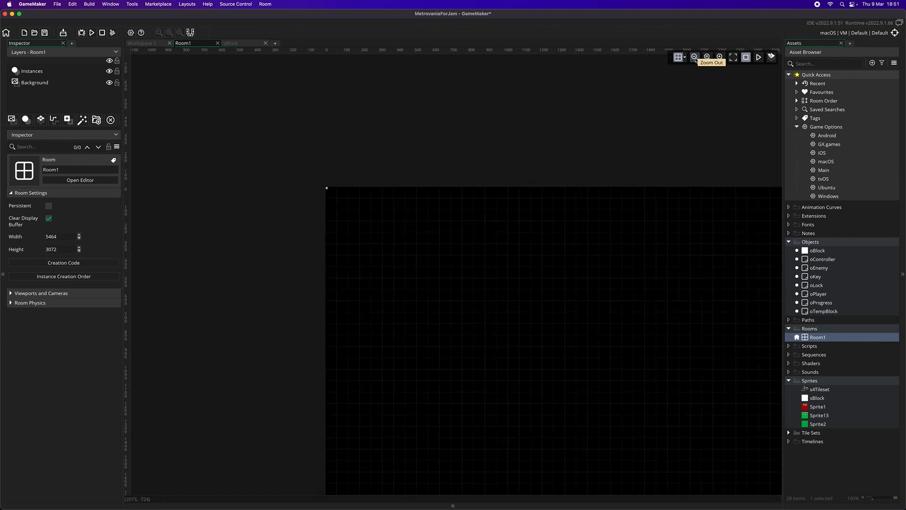
pyautogui.click(695, 57)
pyautogui.click(695, 58)
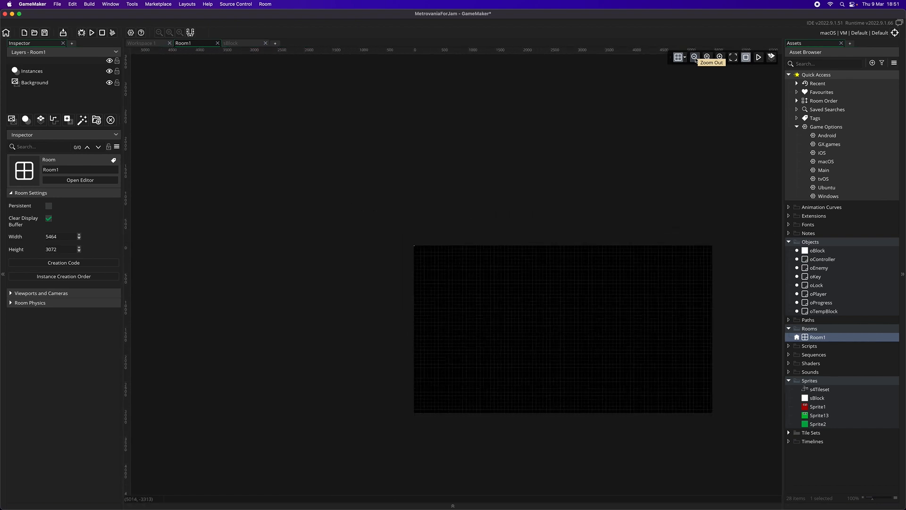
pyautogui.click(719, 57)
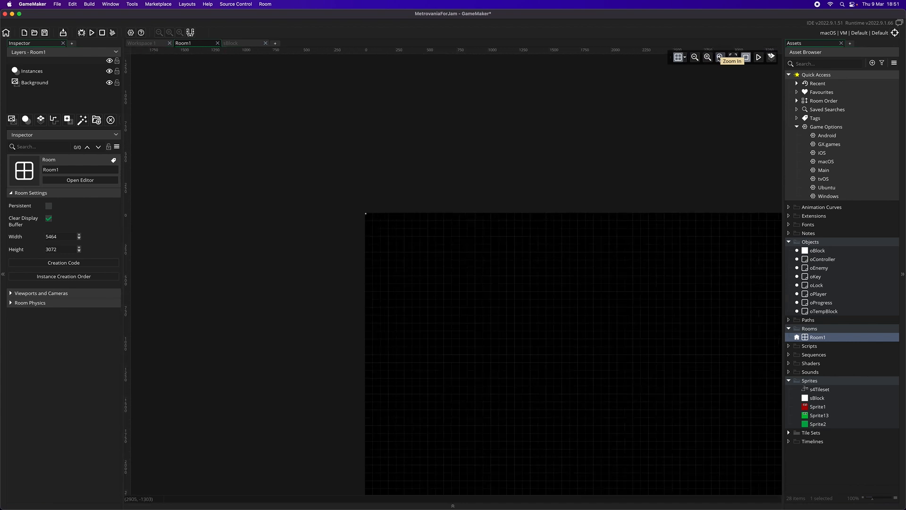
pyautogui.click(719, 57)
pyautogui.click(719, 57)
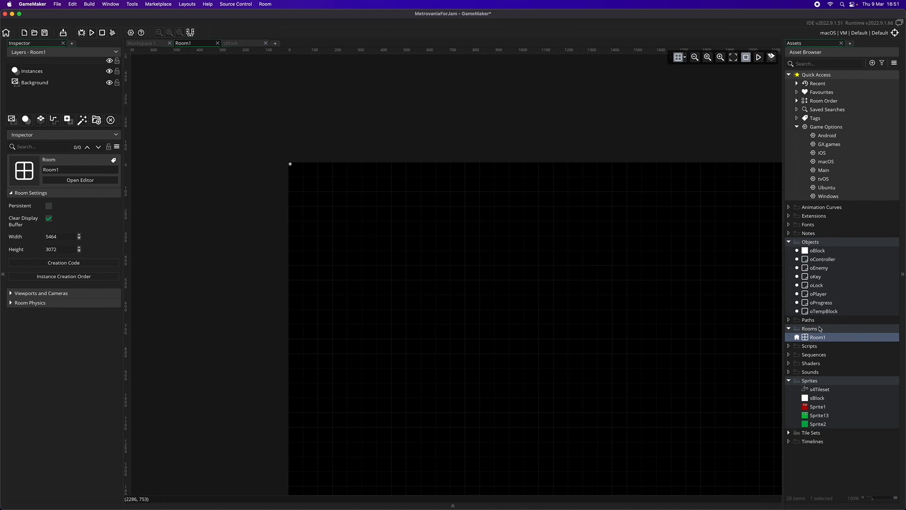
# - Place an oBlock instance on the Instances layer at X 64, Y 64 and stretch it horizontally to a scale of 20 by 1
pyautogui.moveTo(817, 251)
pyautogui.mouseDown()
pyautogui.moveTo(678, 283)
pyautogui.moveTo(533, 269)
pyautogui.moveTo(808, 257)
pyautogui.moveTo(800, 254)
pyautogui.mouseUp()
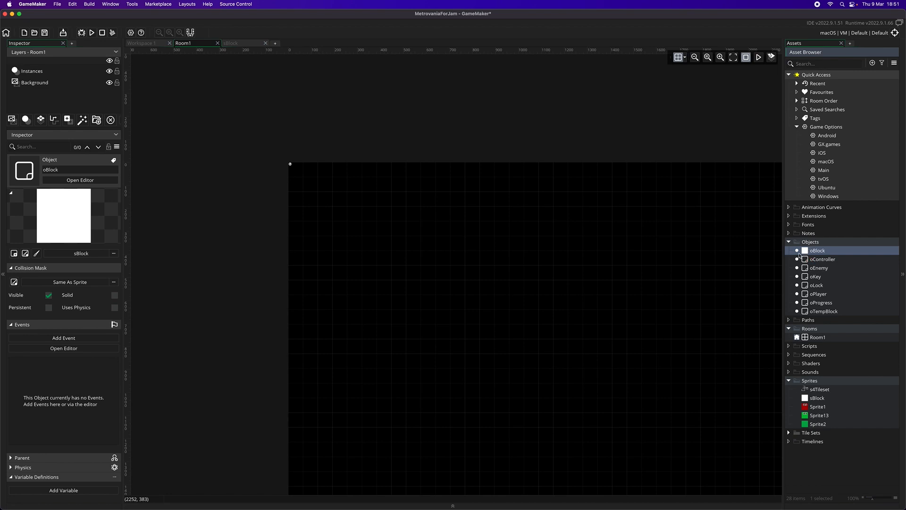
pyautogui.click(29, 75)
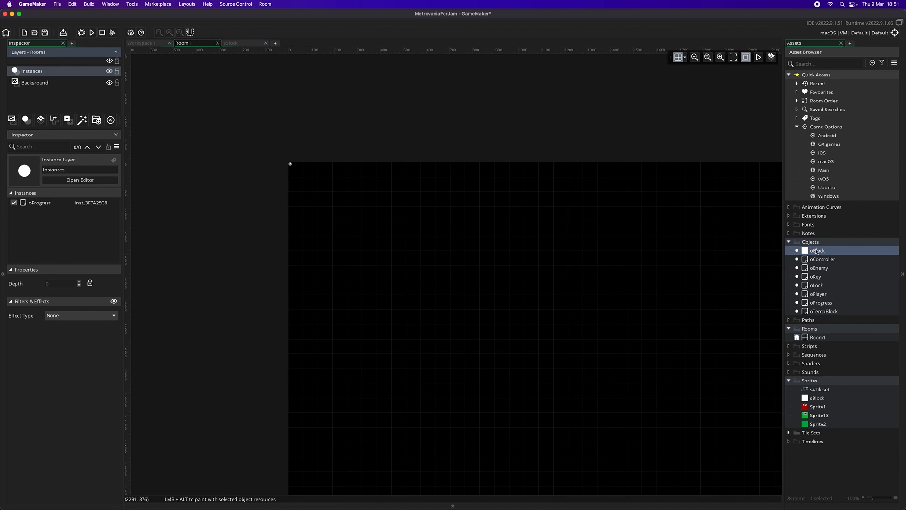
pyautogui.moveTo(817, 251); pyautogui.dragTo(311, 191)
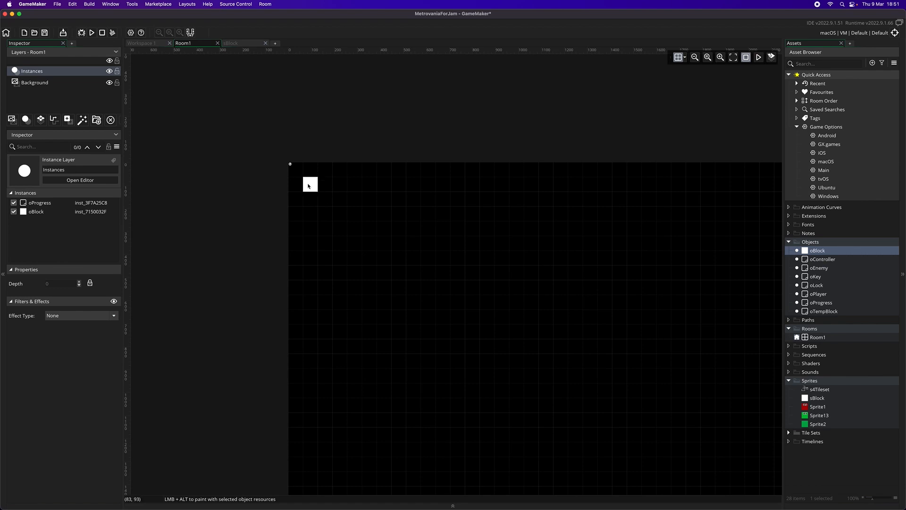
pyautogui.click(308, 186)
pyautogui.moveTo(318, 184); pyautogui.dragTo(599, 202)
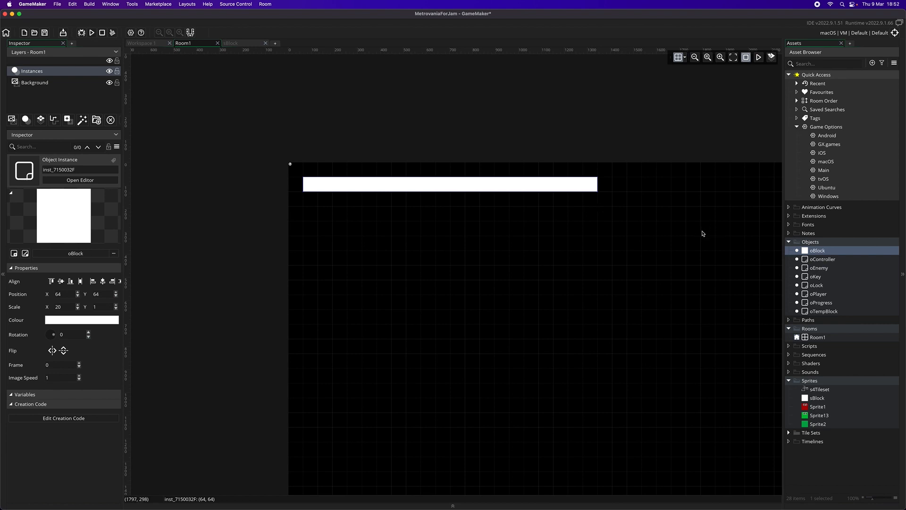
# - Duplicate the stretched oBlock three times along the row at Y 64, placing the last two copies at X 2880 and X 4288
pyautogui.hscroll(-2, 703, 234)
pyautogui.hscroll(1, 703, 233)
pyautogui.scroll(2, 703, 234)
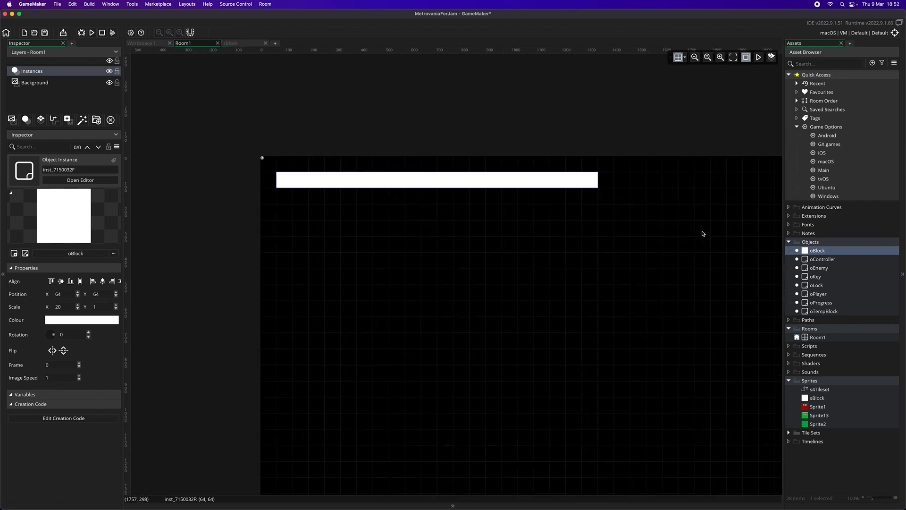
pyautogui.scroll(-2, 702, 234)
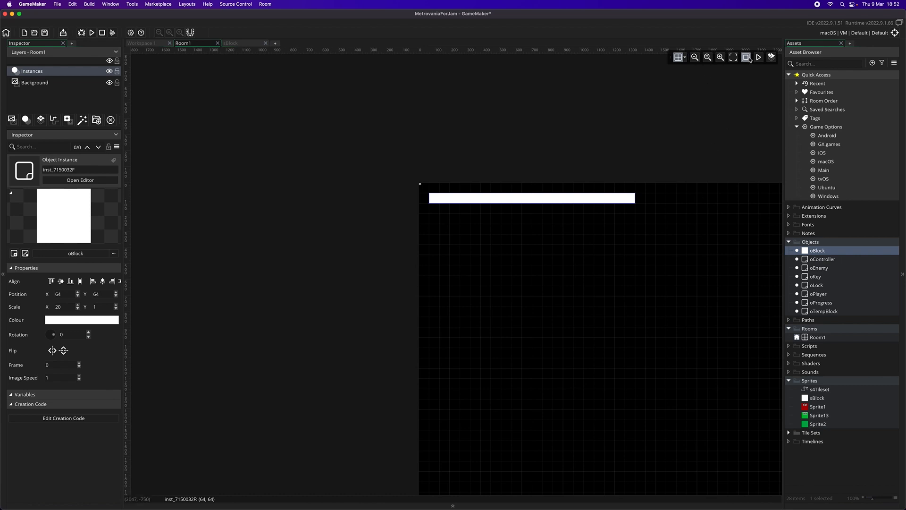
pyautogui.click(733, 57)
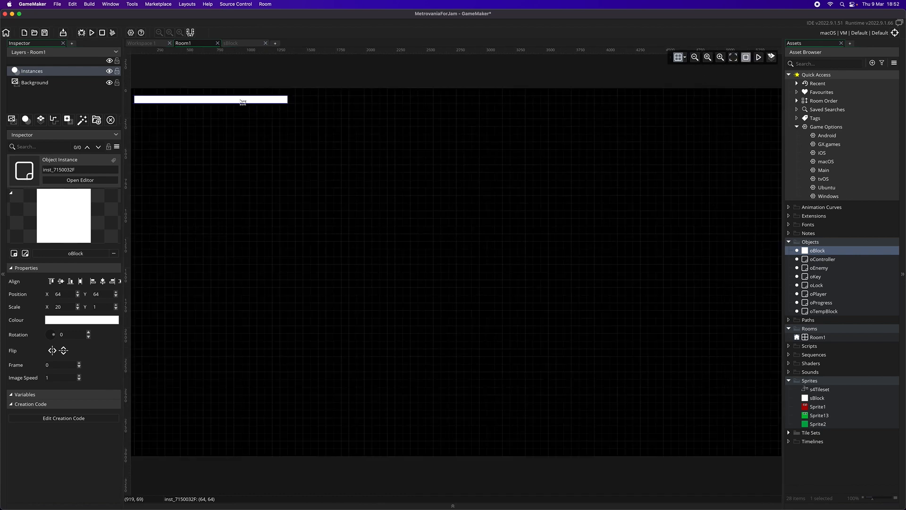
pyautogui.keyDown('alt'); pyautogui.moveTo(242, 104); pyautogui.dragTo(580, 100); pyautogui.keyUp('alt')
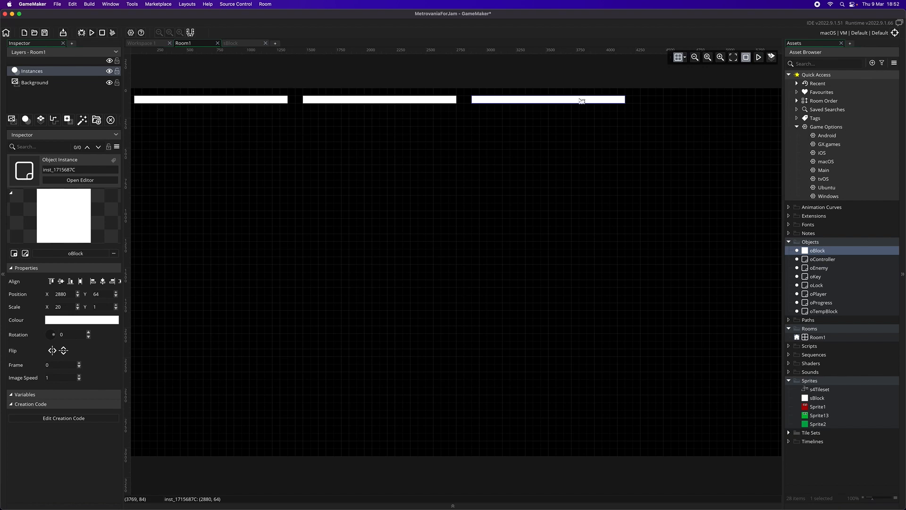
pyautogui.keyDown('alt'); pyautogui.moveTo(582, 100); pyautogui.dragTo(748, 103); pyautogui.keyUp('alt')
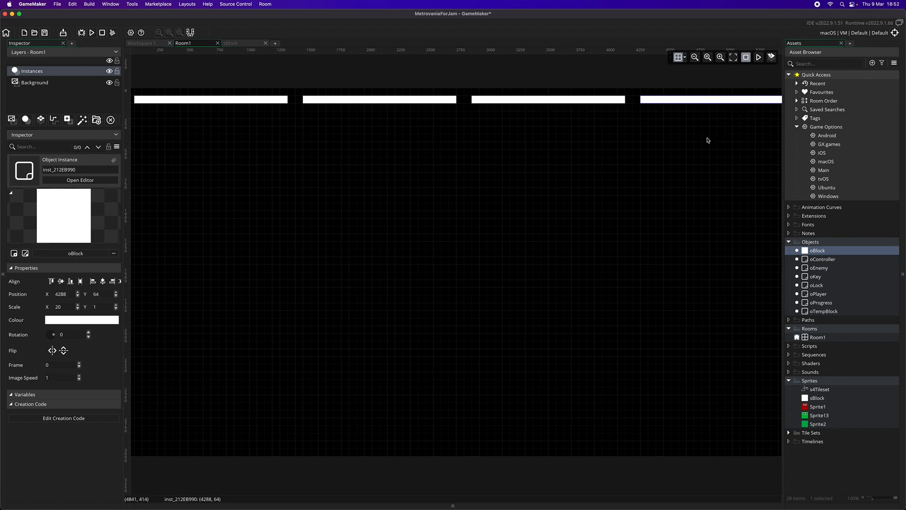
# - Shorten all four top blocks to an X scale of 19 and close up their spacing, with the third at X 2752 and the fourth at X 4096
pyautogui.hscroll(-2, 708, 140)
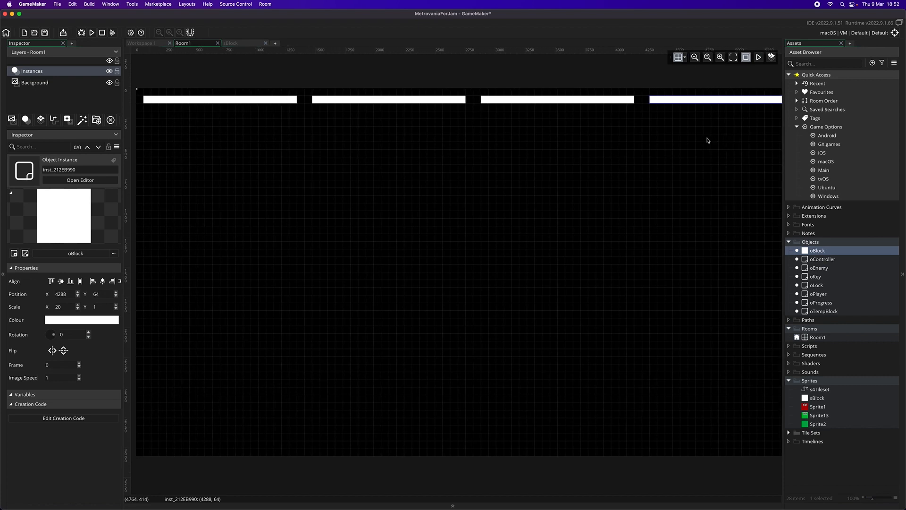
pyautogui.click(296, 101)
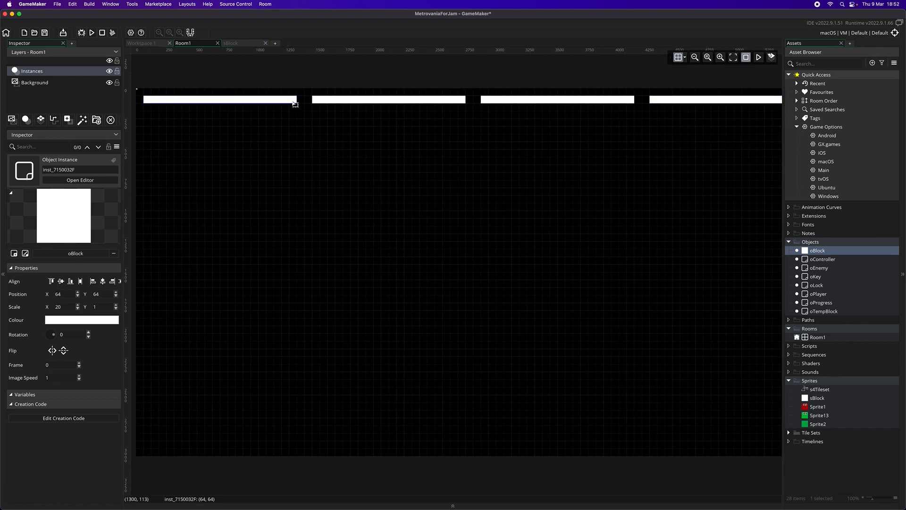
pyautogui.moveTo(299, 101); pyautogui.dragTo(296, 100)
pyautogui.moveTo(351, 101); pyautogui.dragTo(338, 101)
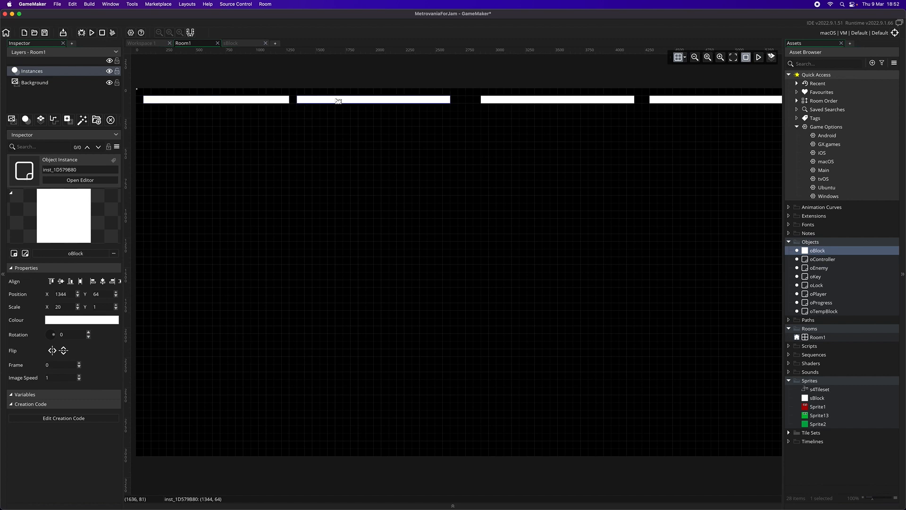
pyautogui.moveTo(409, 100); pyautogui.dragTo(466, 101)
pyautogui.moveTo(522, 101); pyautogui.dragTo(507, 100)
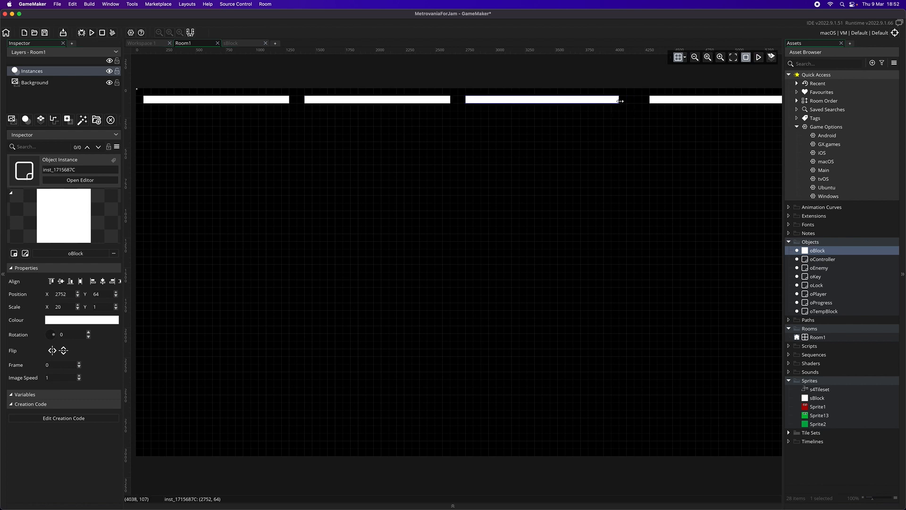
pyautogui.moveTo(662, 101); pyautogui.dragTo(640, 101)
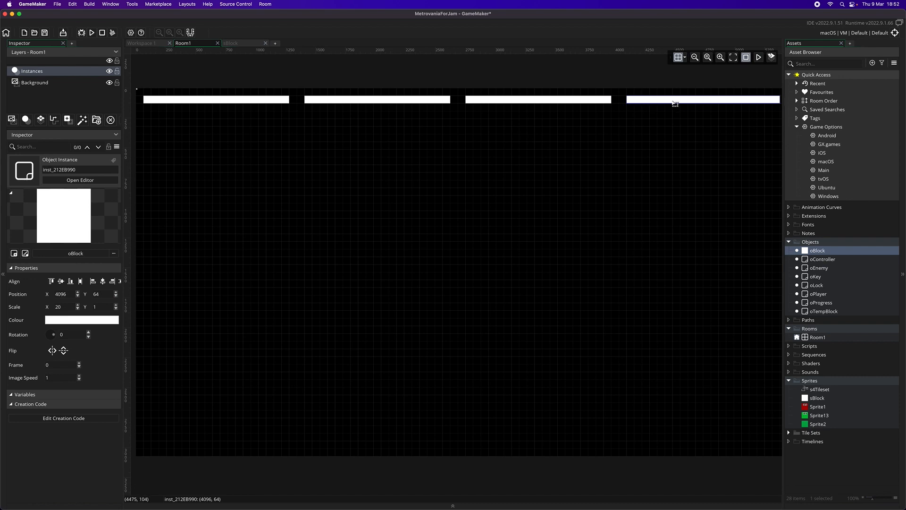
pyautogui.hscroll(2, 693, 117)
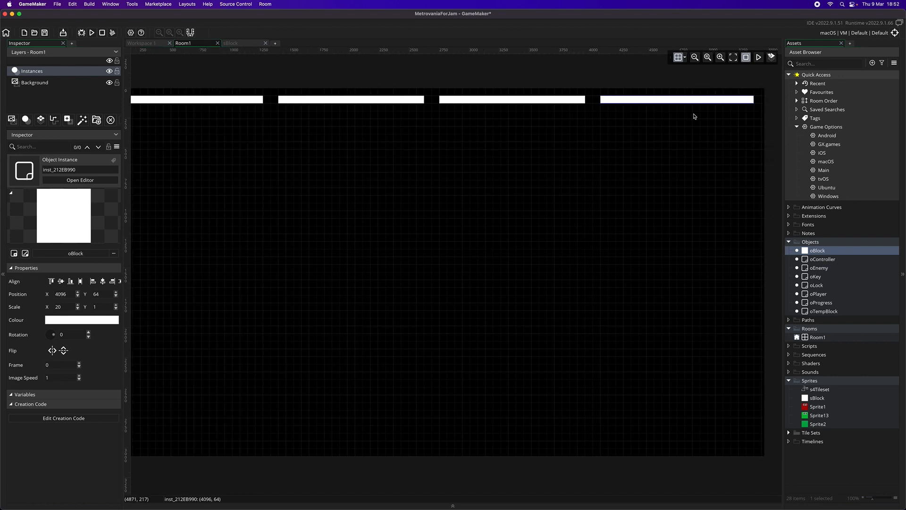
pyautogui.hscroll(6, 694, 117)
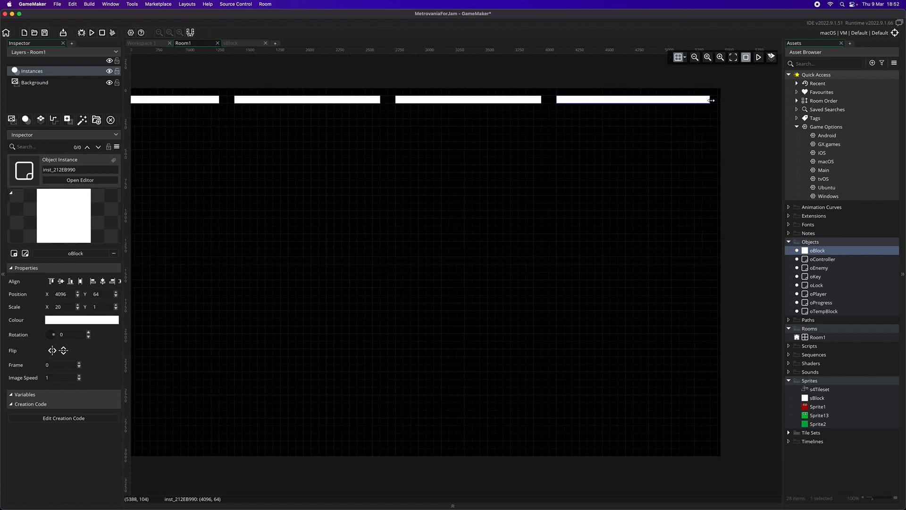
pyautogui.moveTo(710, 100); pyautogui.dragTo(707, 100)
# - Place a new oBlock under the first top wall at X 64, Y 128 and stretch it vertically to a scale of 1 by 10
pyautogui.hscroll(-5, 639, 126)
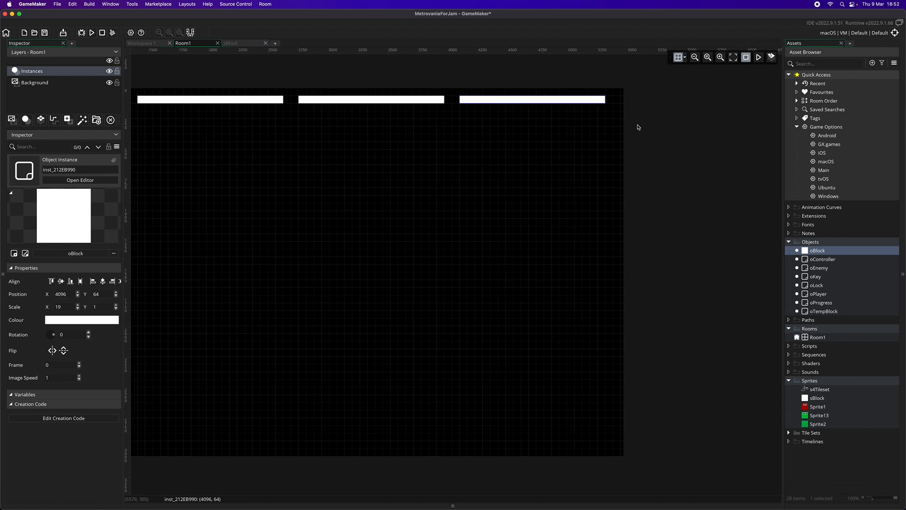
pyautogui.hscroll(4, 637, 127)
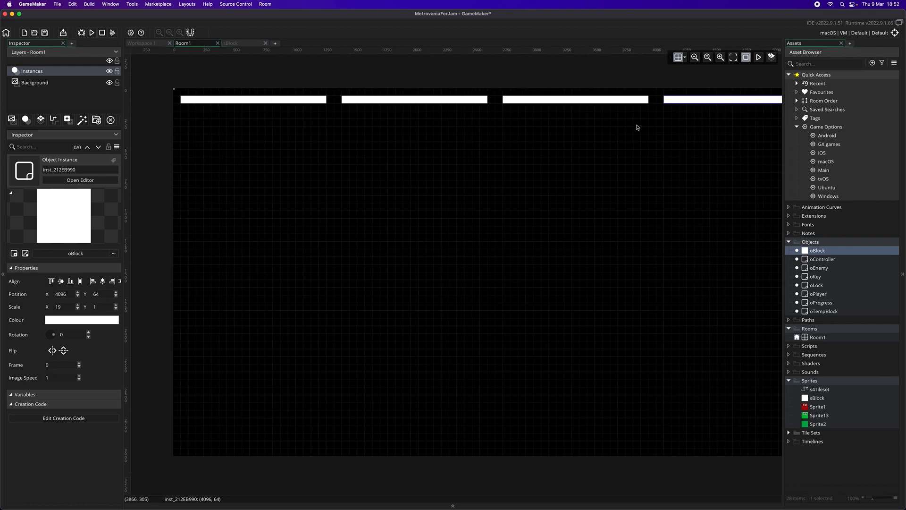
pyautogui.hscroll(1, 703, 114)
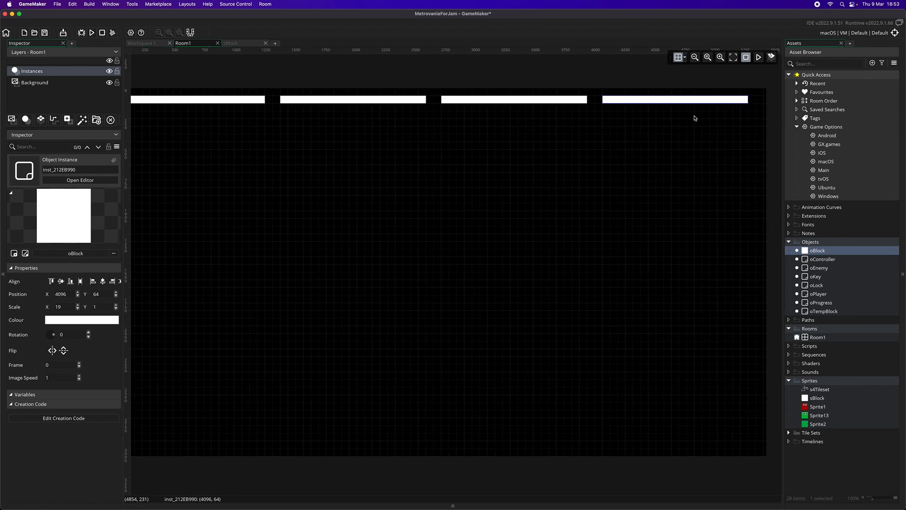
pyautogui.hscroll(-2, 701, 124)
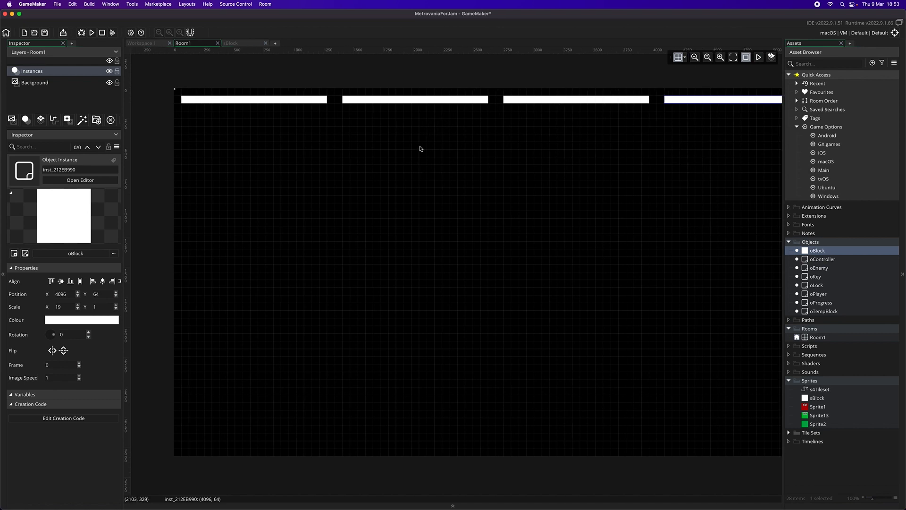
pyautogui.click(299, 103)
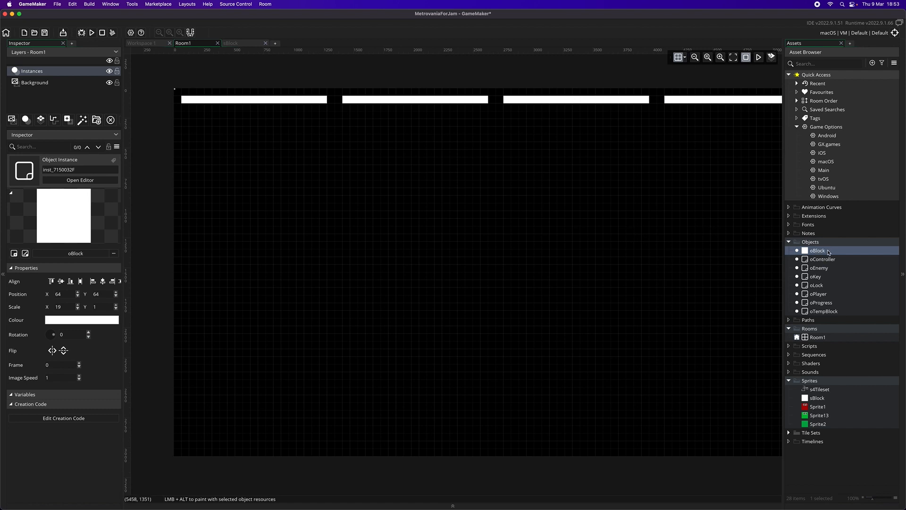
pyautogui.moveTo(824, 250); pyautogui.dragTo(204, 178)
pyautogui.click(187, 112)
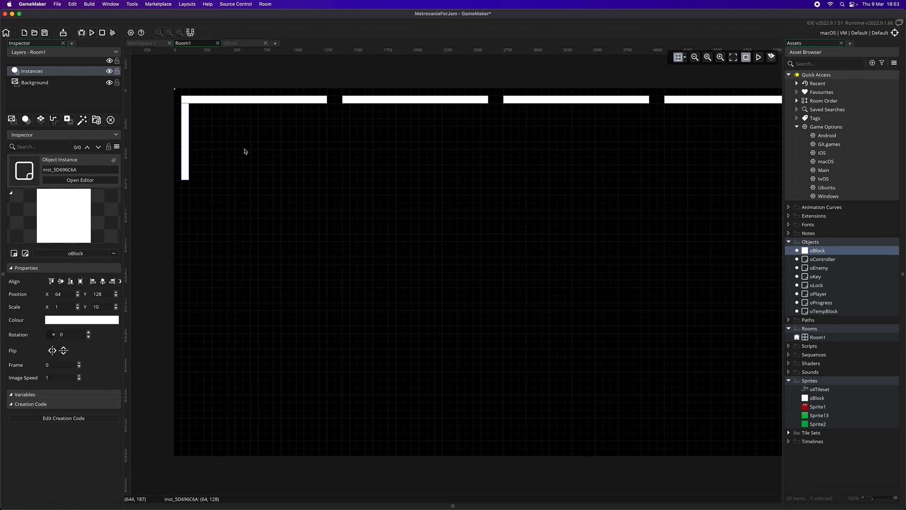
# - Close the first room by duplicating its top wall to X 64, Y 768 and its side wall to X 1216, Y 128
pyautogui.click(251, 100)
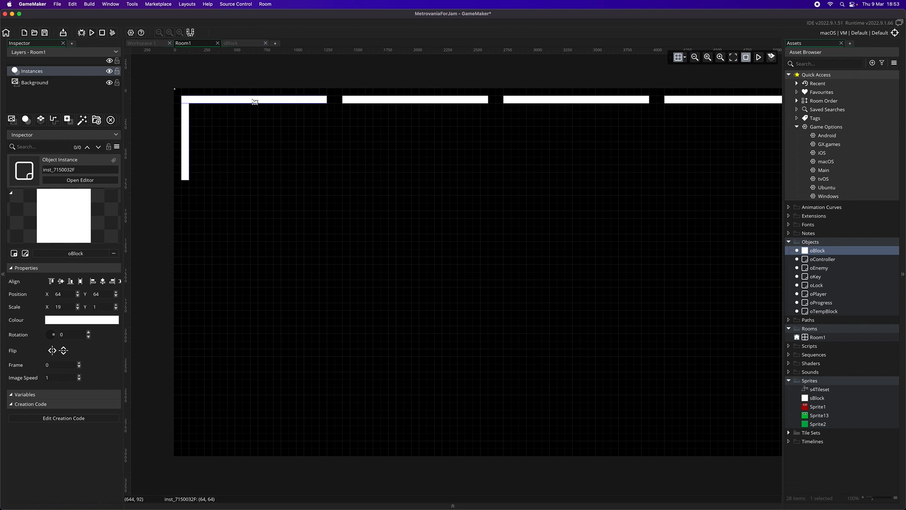
pyautogui.press('super+d')
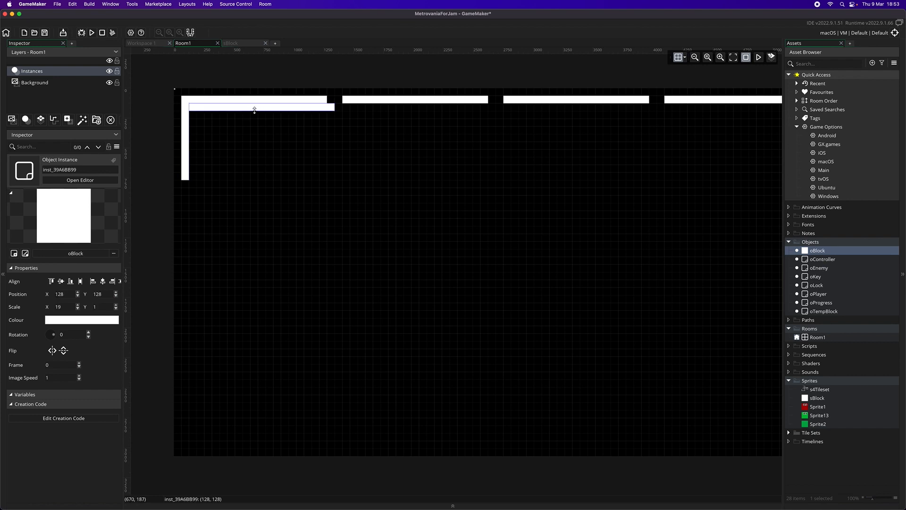
pyautogui.moveTo(256, 109); pyautogui.dragTo(247, 188)
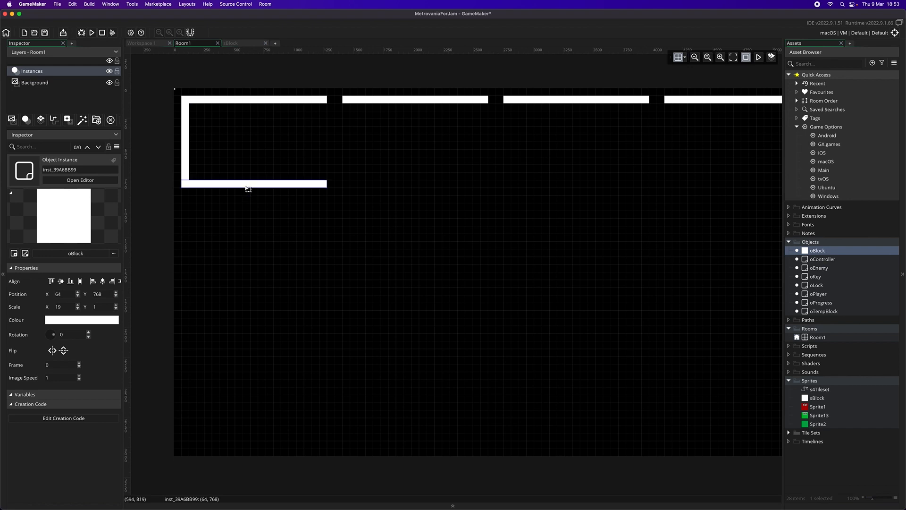
pyautogui.click(189, 143)
pyautogui.keyDown('alt'); pyautogui.moveTo(193, 143); pyautogui.dragTo(327, 139); pyautogui.keyUp('alt')
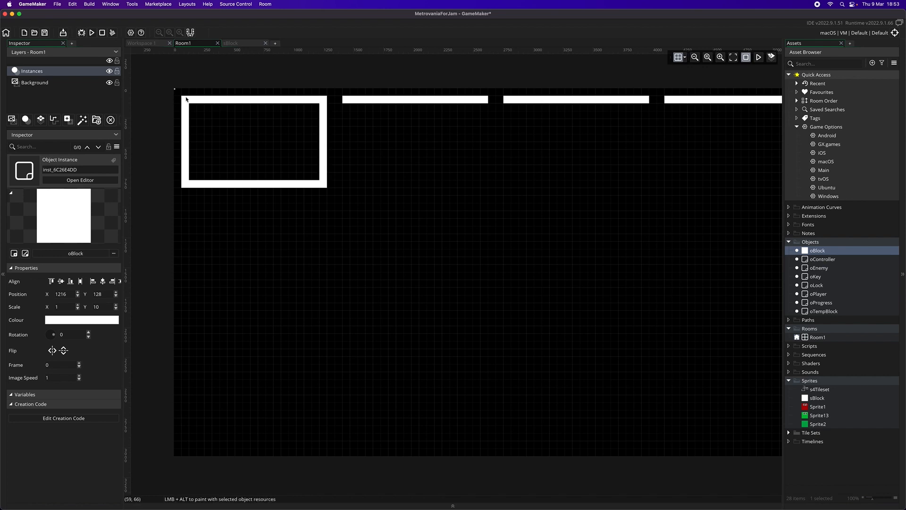
# - Copy the four walls of the first room and paste two more rooms below it, starting at X 64, Y 960 and X 64, Y 1856
pyautogui.moveTo(340, 201); pyautogui.dragTo(166, 94)
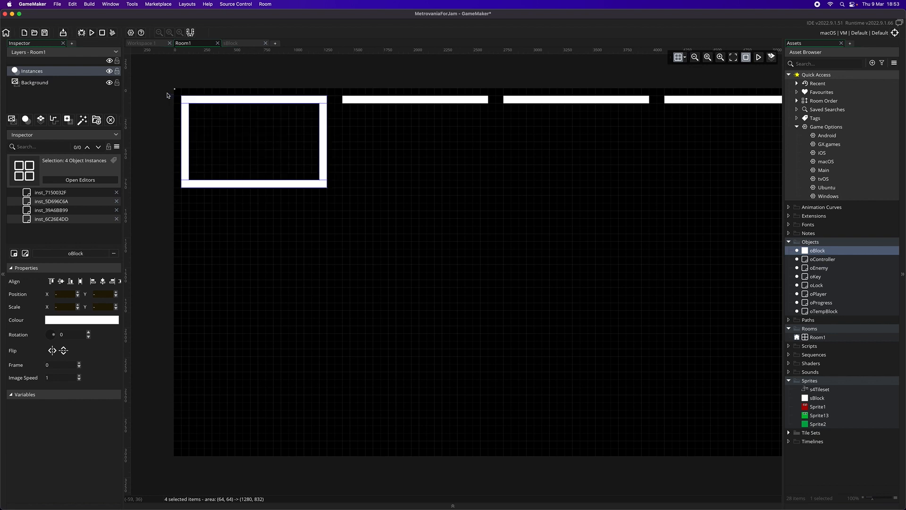
pyautogui.press('super+v')
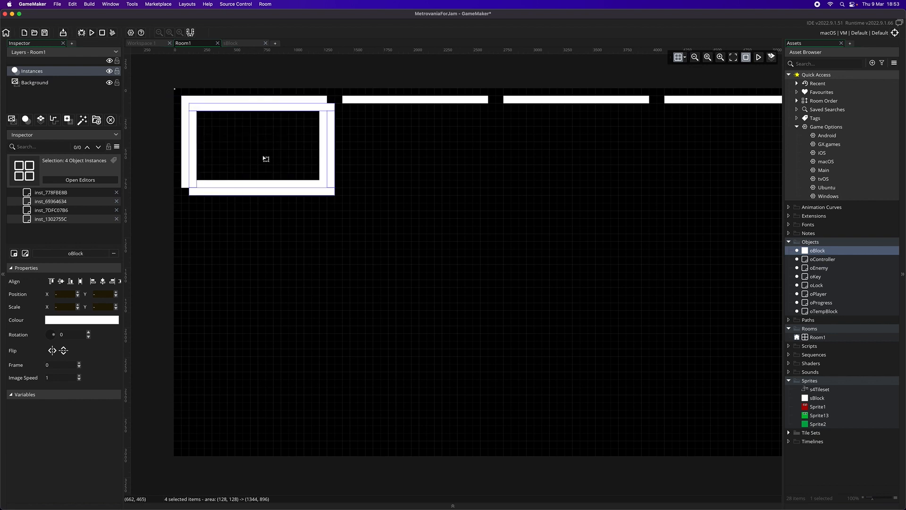
pyautogui.moveTo(270, 193); pyautogui.dragTo(262, 293)
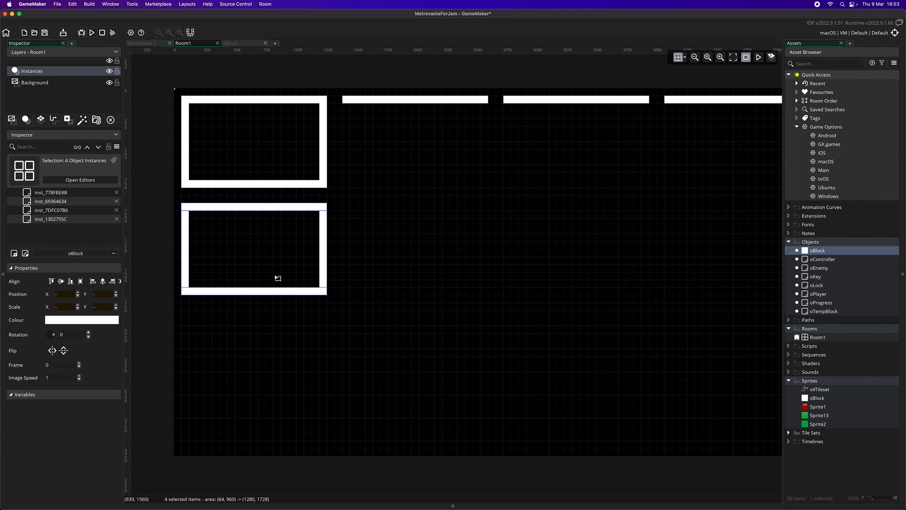
pyautogui.press('super+v')
pyautogui.moveTo(273, 302); pyautogui.dragTo(276, 400)
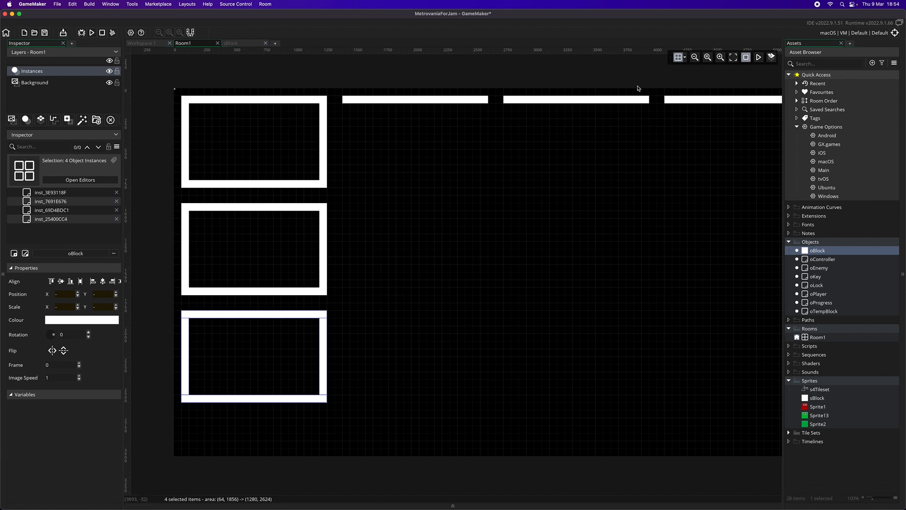
# - Paste a fourth copy of the room walls beneath the third room, starting at X 64, Y 2752
pyautogui.click(328, 162)
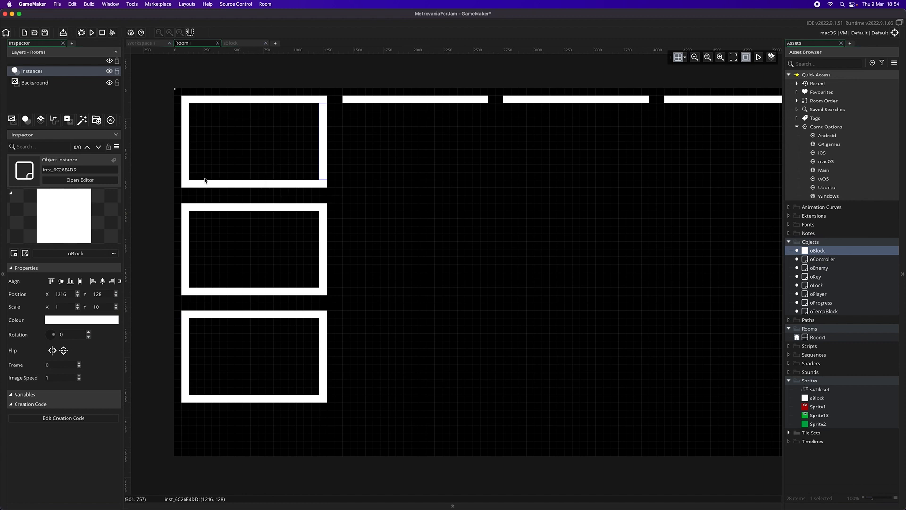
pyautogui.hotkey('ctrl', 'v')
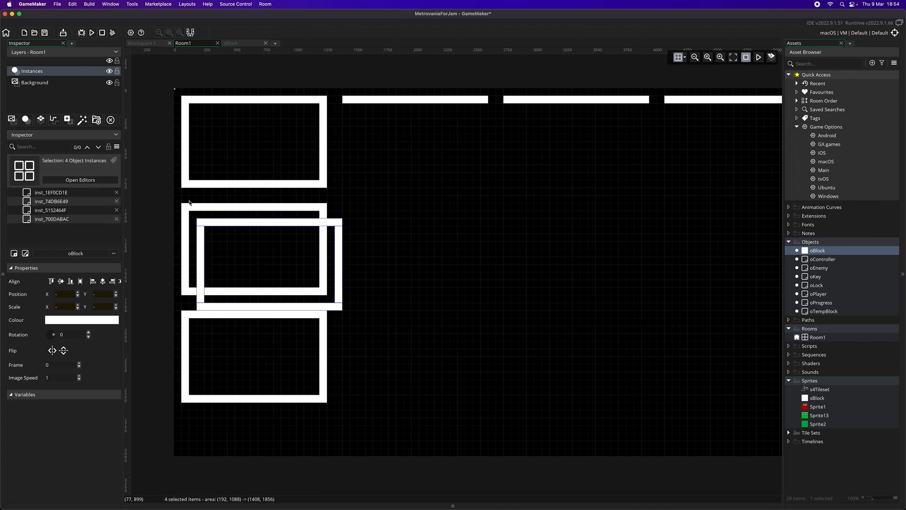
pyautogui.moveTo(263, 222); pyautogui.dragTo(251, 424)
pyautogui.scroll(-2, 279, 420)
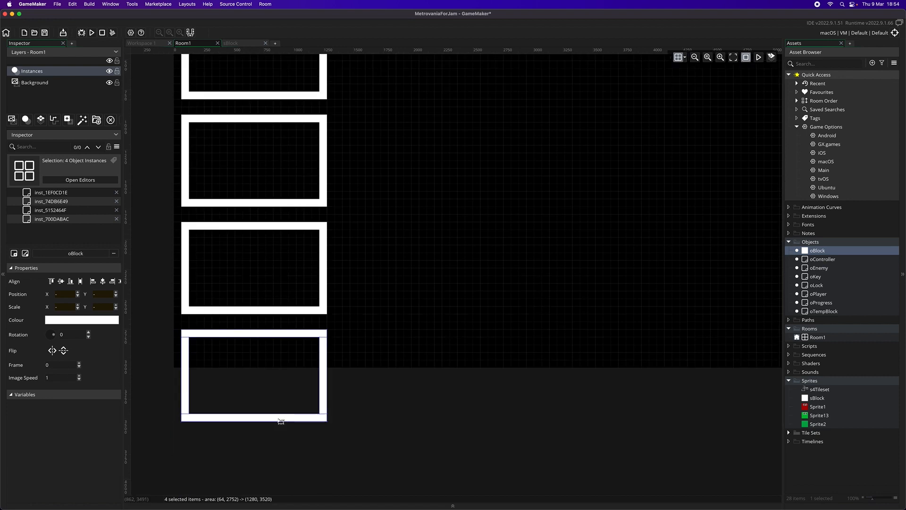
pyautogui.scroll(3, 212, 394)
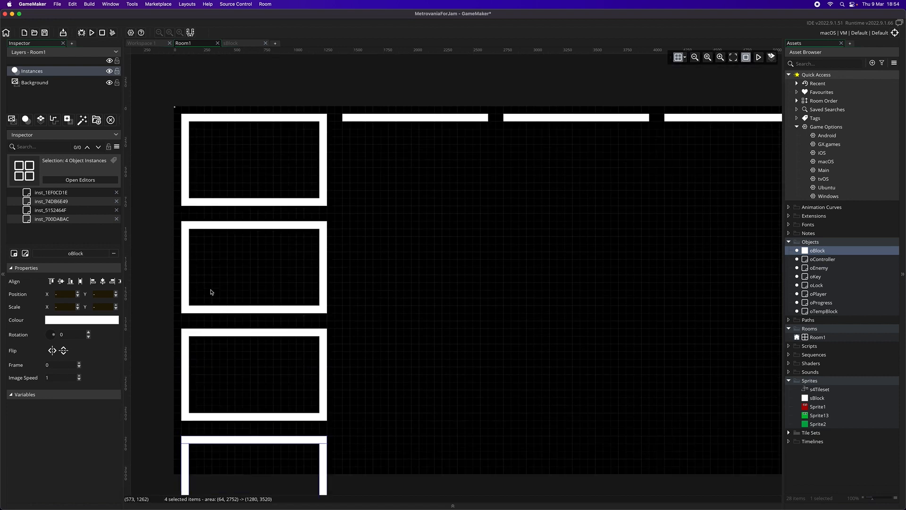
# - Move the bottom walls of the first three rooms up to Y 640, Y 1536 and Y 2432
pyautogui.click(250, 202)
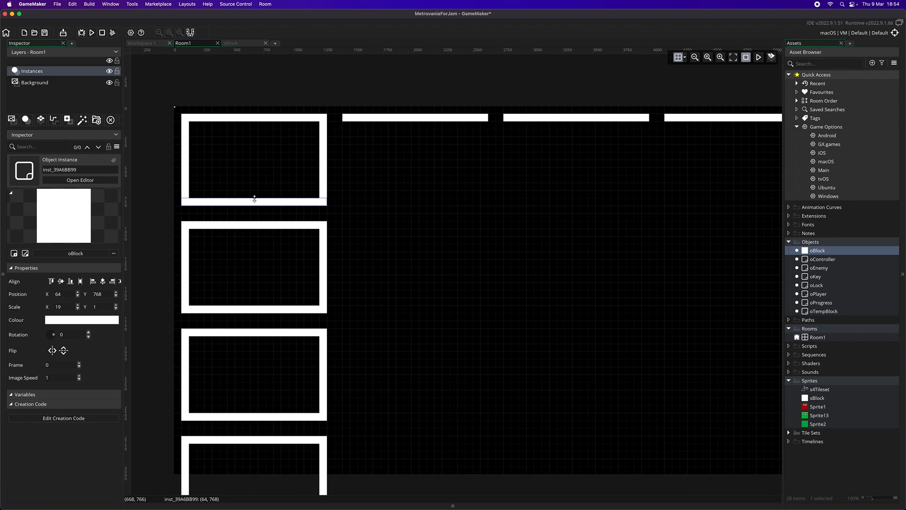
pyautogui.moveTo(259, 203); pyautogui.dragTo(260, 189)
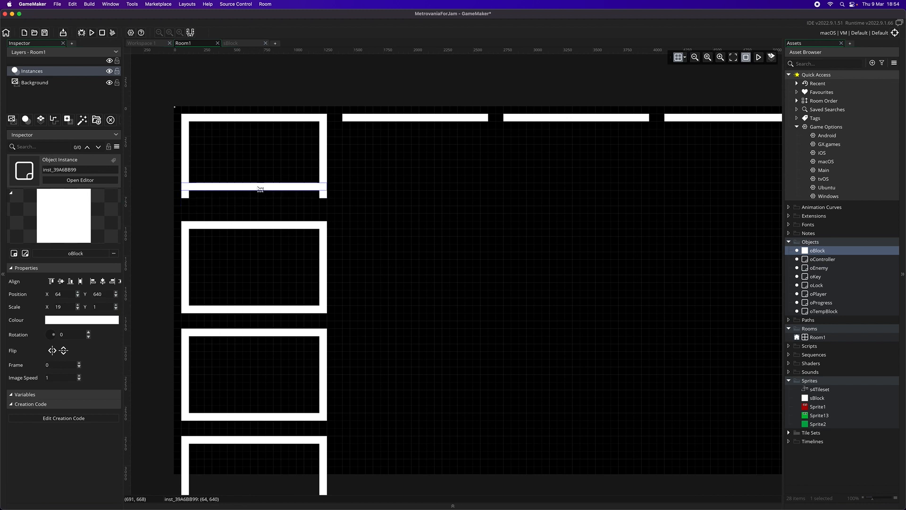
pyautogui.moveTo(271, 310); pyautogui.dragTo(271, 293)
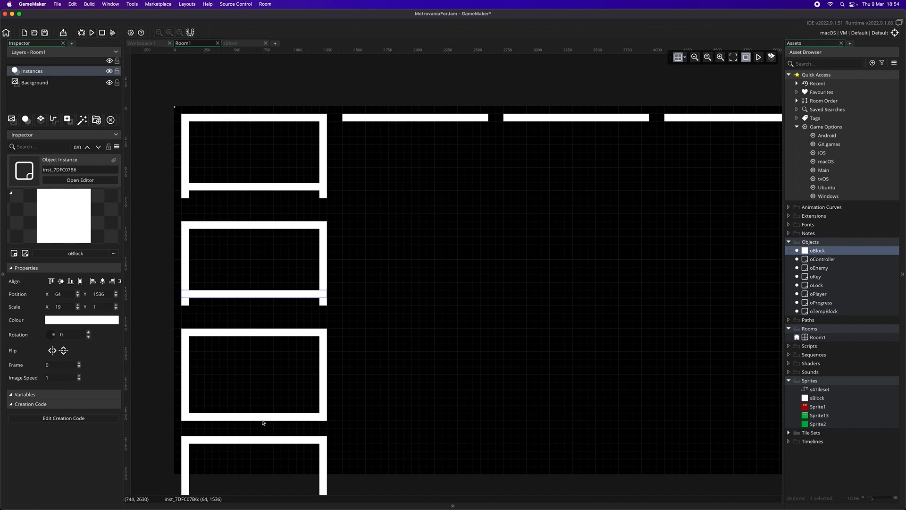
pyautogui.moveTo(263, 422); pyautogui.dragTo(264, 401)
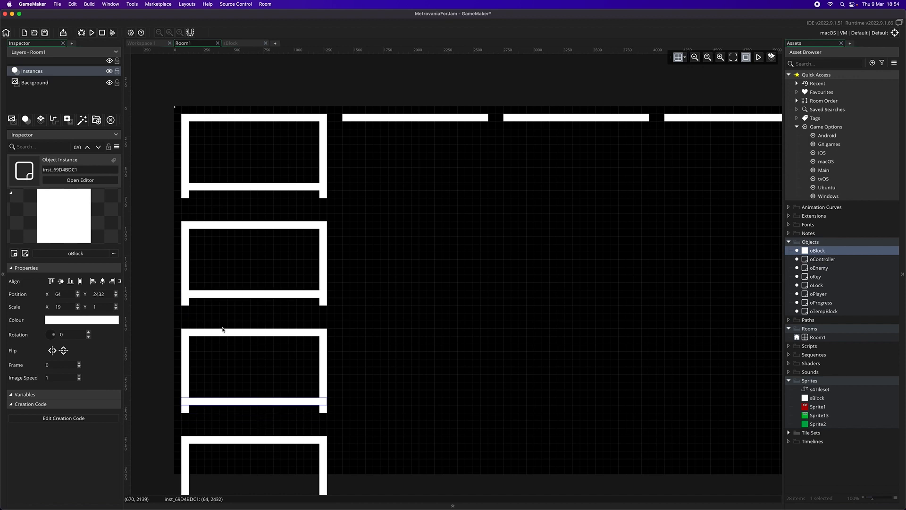
pyautogui.click(235, 258)
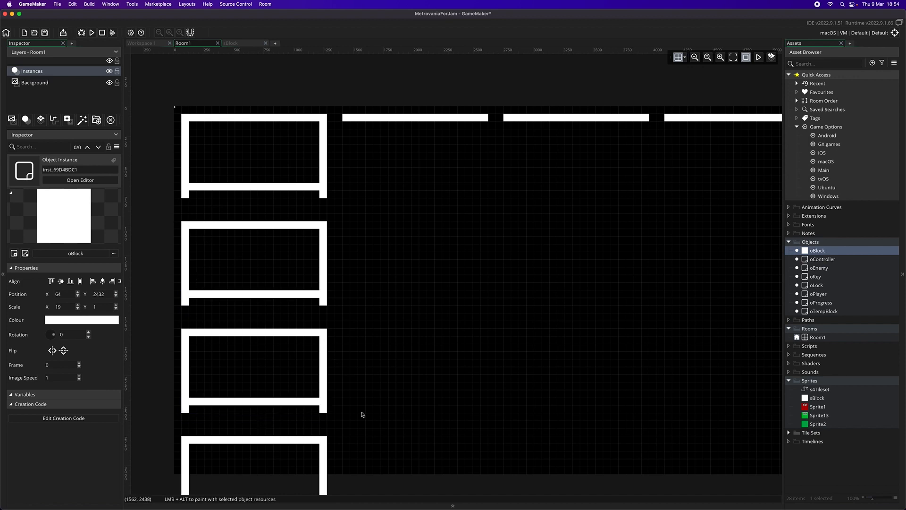
# - Move the second and third rooms up together to start at Y 896, and the fourth room up to Y 2560
pyautogui.moveTo(339, 421); pyautogui.dragTo(216, 220)
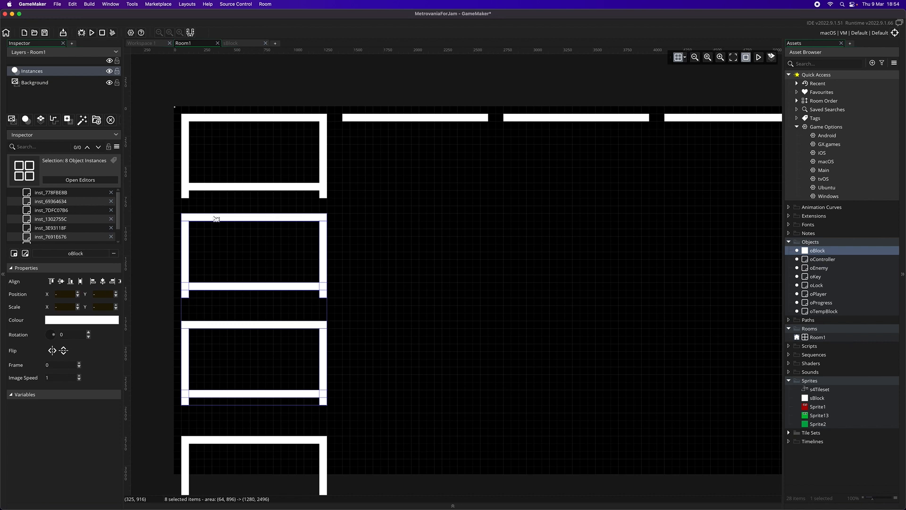
pyautogui.scroll(-5, 276, 440)
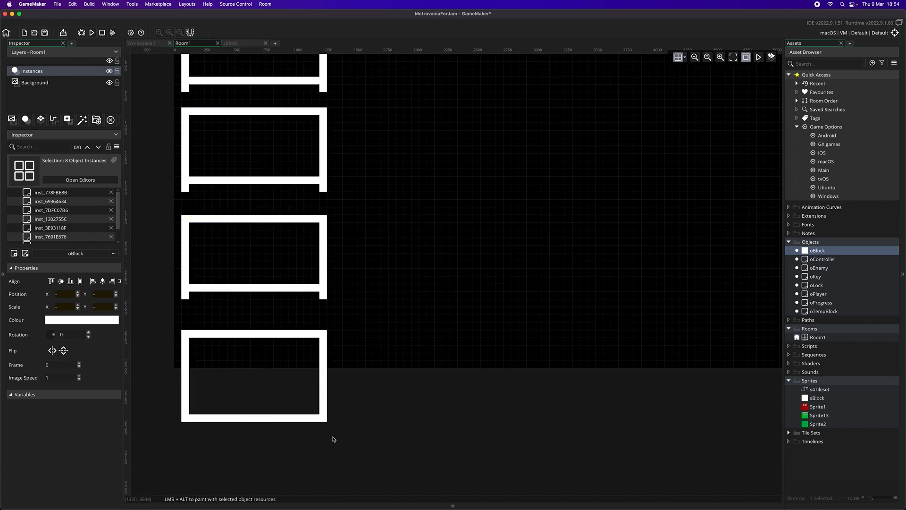
pyautogui.moveTo(333, 438); pyautogui.dragTo(173, 314)
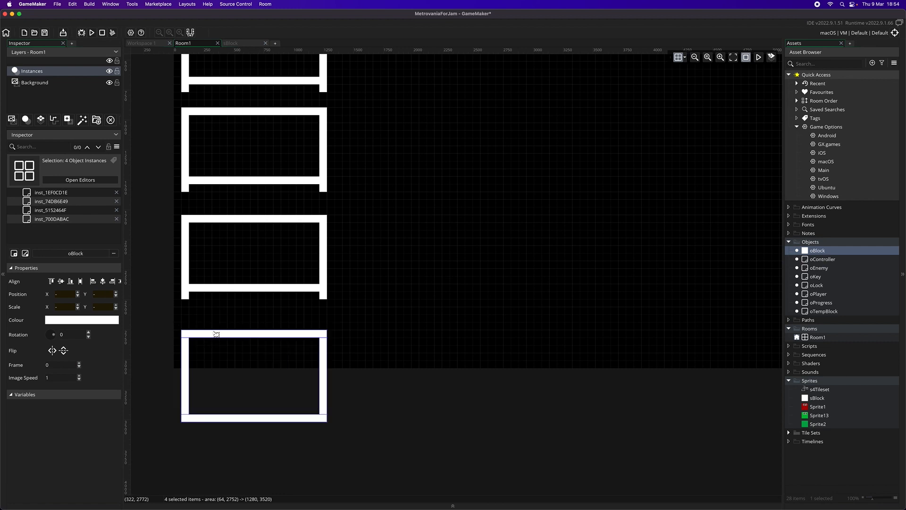
pyautogui.moveTo(216, 334); pyautogui.dragTo(211, 320)
pyautogui.moveTo(211, 320); pyautogui.dragTo(210, 317)
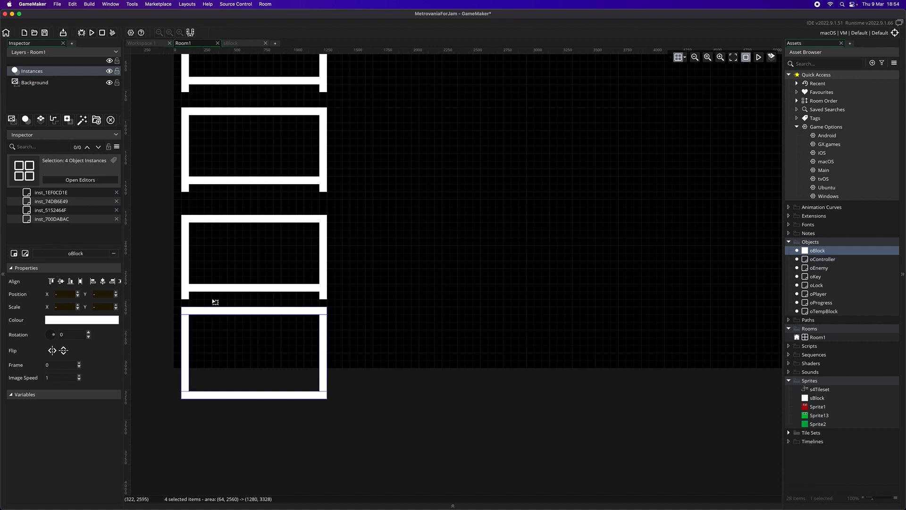
pyautogui.scroll(1, 265, 176)
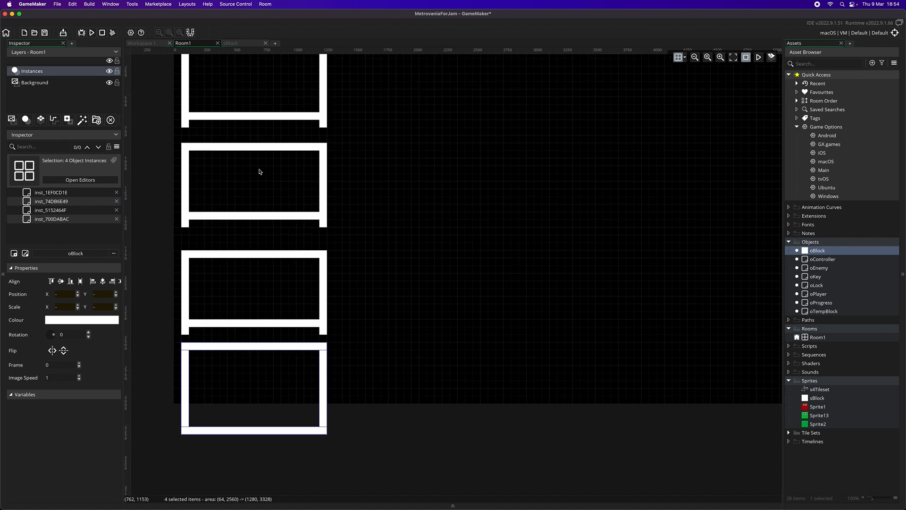
pyautogui.scroll(1, 260, 173)
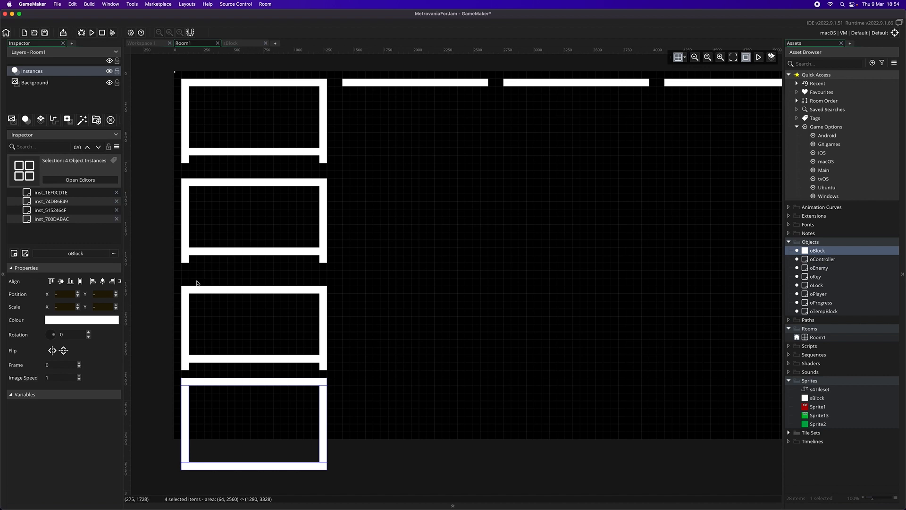
# - Move the second, third and fourth rooms up so they start at Y 832, Y 1600 and Y 2368
pyautogui.moveTo(172, 275); pyautogui.dragTo(293, 178)
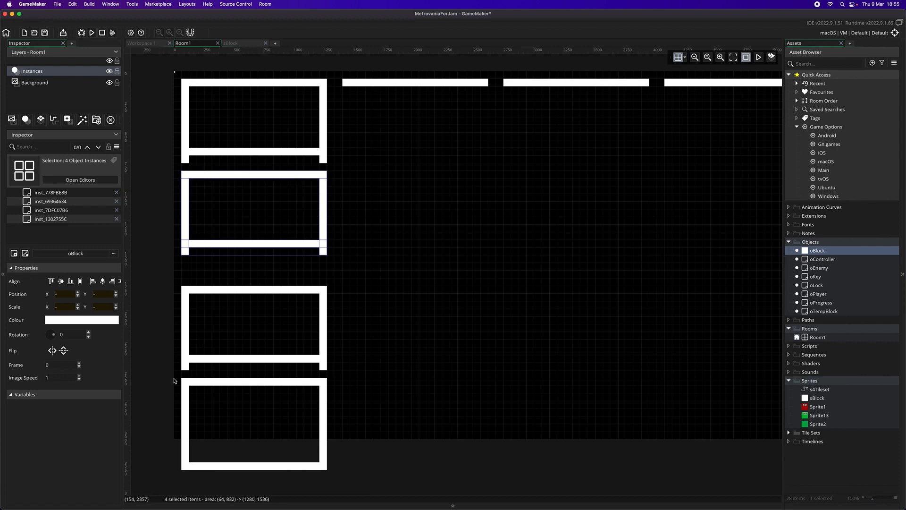
pyautogui.moveTo(172, 374); pyautogui.dragTo(372, 270)
pyautogui.moveTo(280, 292); pyautogui.dragTo(280, 270)
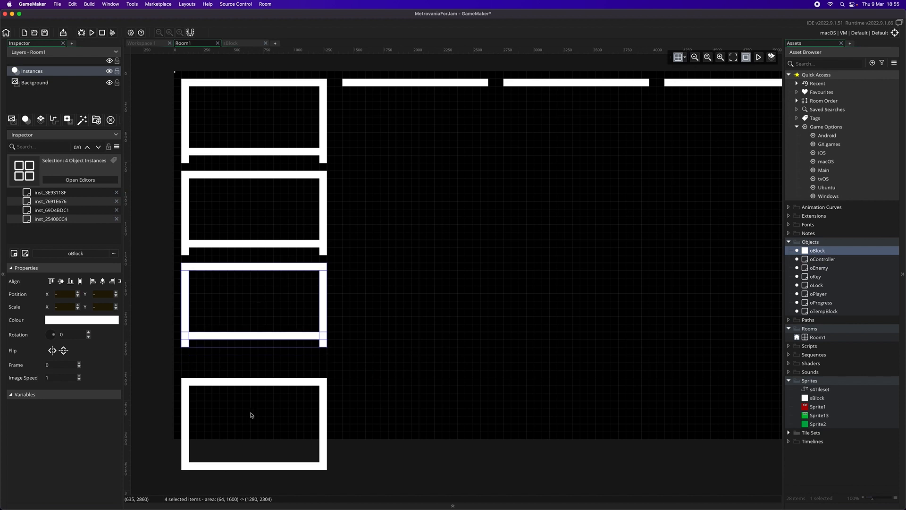
pyautogui.scroll(-1, 254, 442)
pyautogui.scroll(-1, 253, 443)
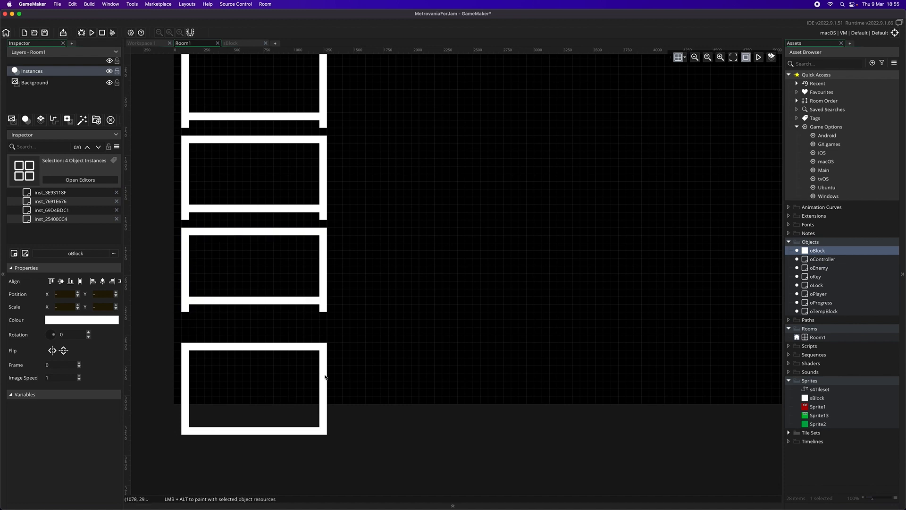
pyautogui.moveTo(347, 448); pyautogui.dragTo(170, 340)
pyautogui.moveTo(229, 348); pyautogui.dragTo(238, 329)
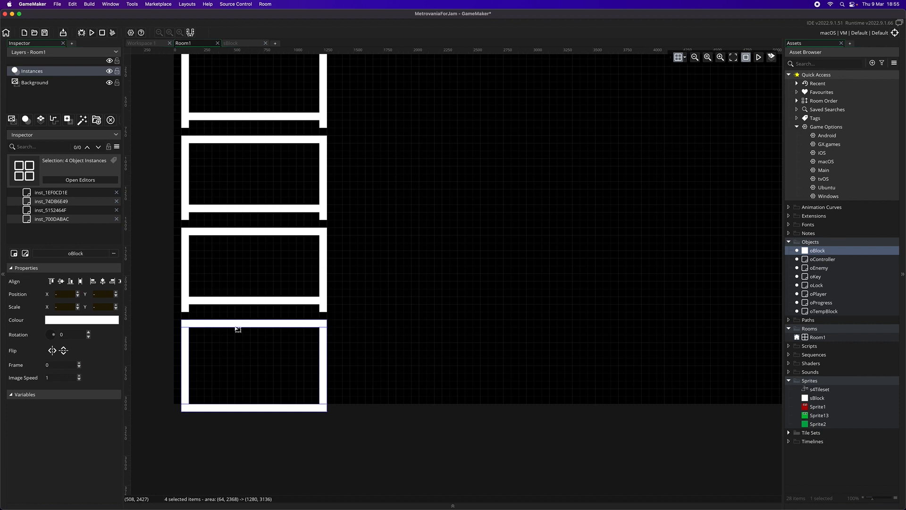
# - Move the fourth room's bottom wall up to Y 2944 and shorten both of its side walls to Y scale 9
pyautogui.click(254, 409)
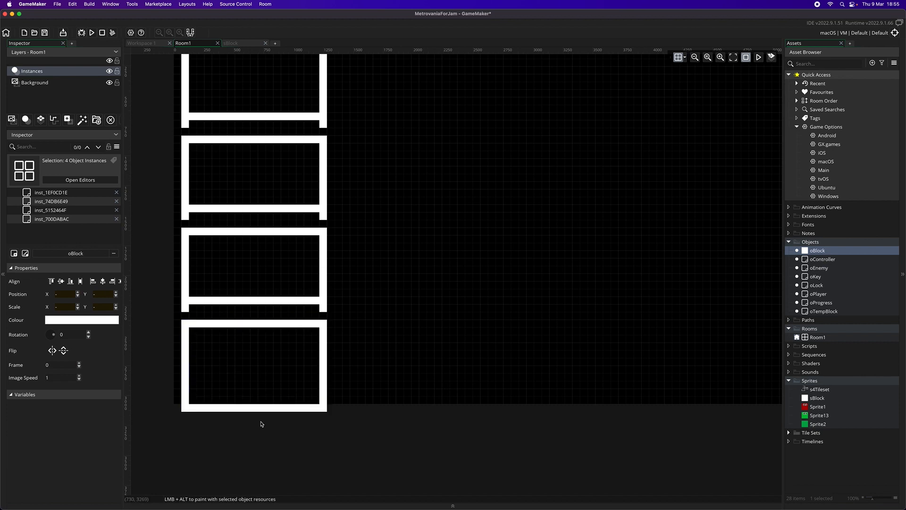
pyautogui.moveTo(261, 409); pyautogui.dragTo(258, 397)
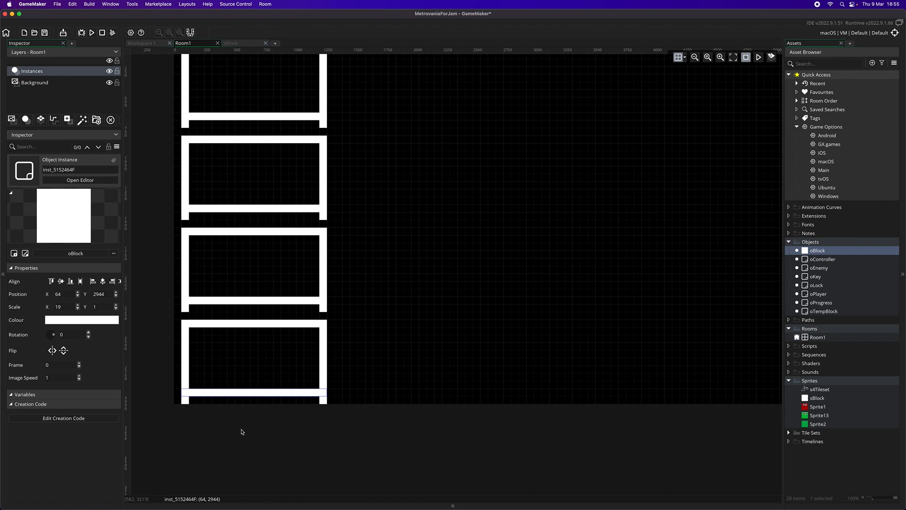
pyautogui.scroll(1, 245, 432)
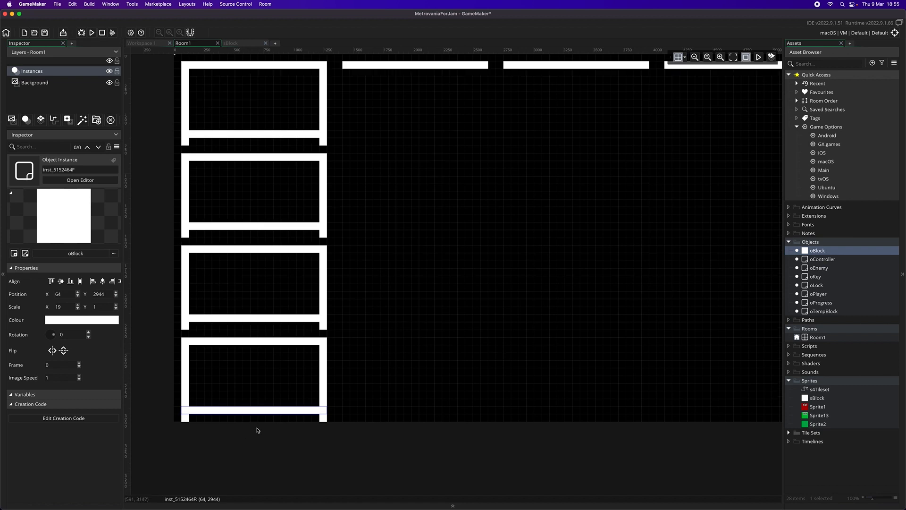
pyautogui.scroll(2, 193, 424)
pyautogui.scroll(-1, 195, 427)
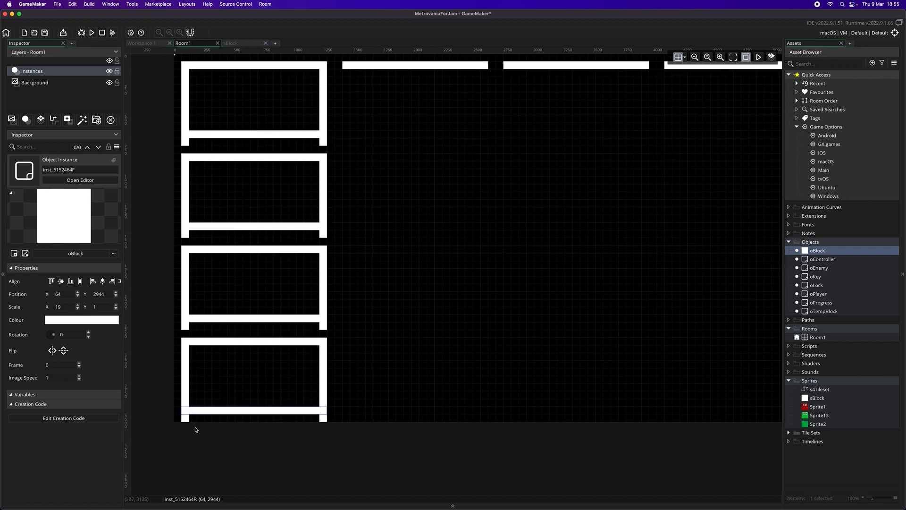
pyautogui.click(187, 420)
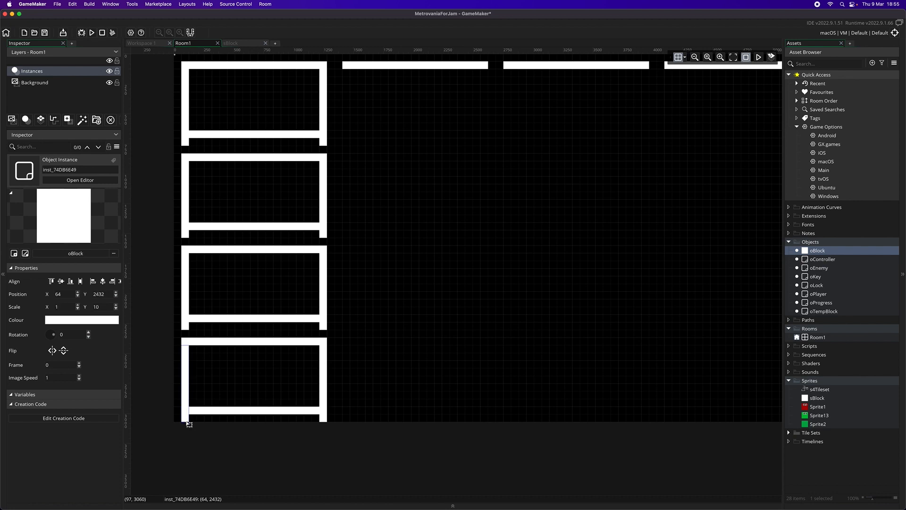
pyautogui.moveTo(186, 420); pyautogui.dragTo(195, 419)
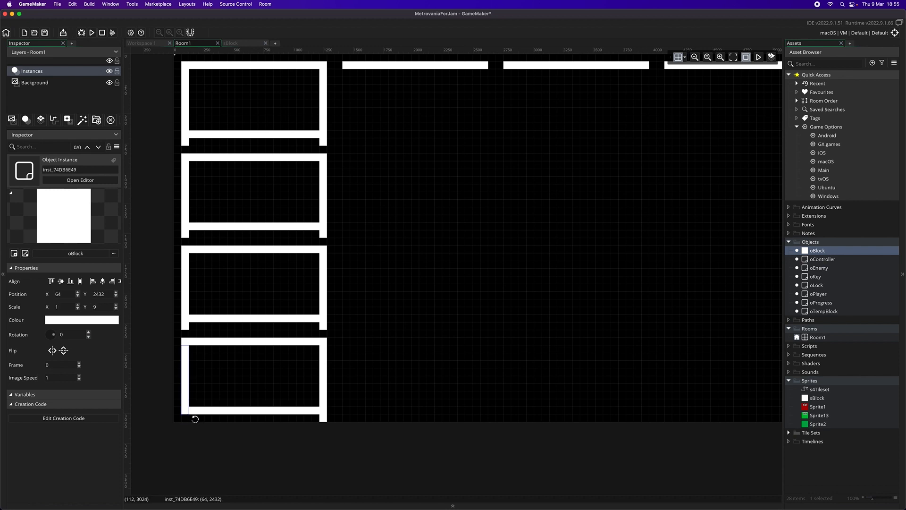
pyautogui.click(325, 420)
pyautogui.moveTo(324, 416); pyautogui.dragTo(324, 410)
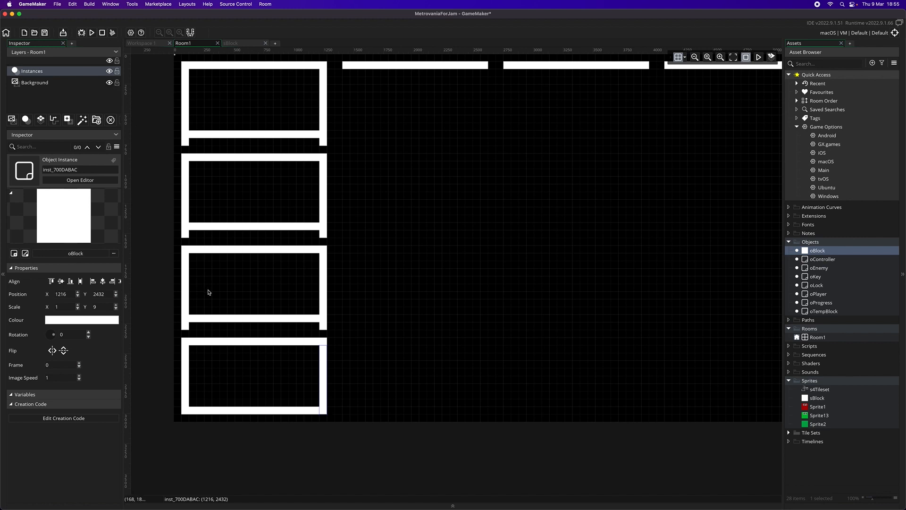
# - Shorten both side walls of the third, second and first rooms to Y scale 9, flush with their bottom walls
pyautogui.click(186, 325)
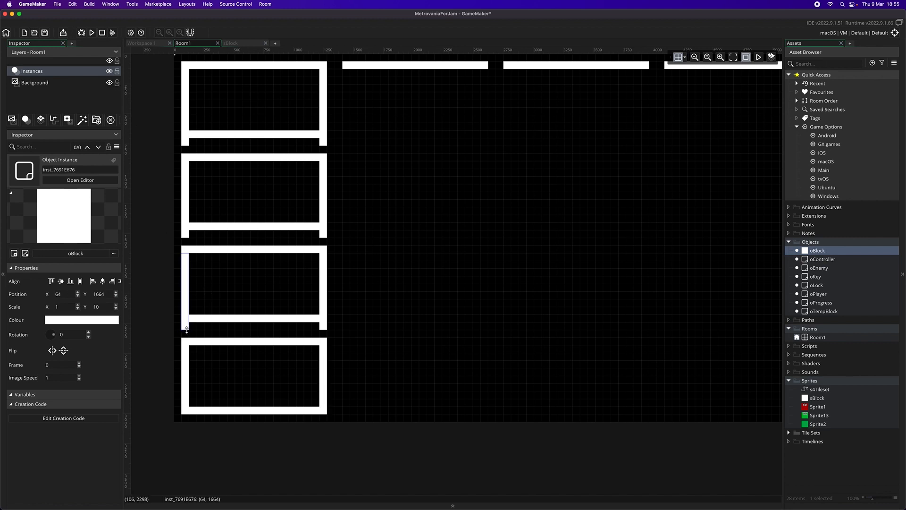
pyautogui.click(324, 328)
pyautogui.moveTo(324, 324); pyautogui.dragTo(325, 320)
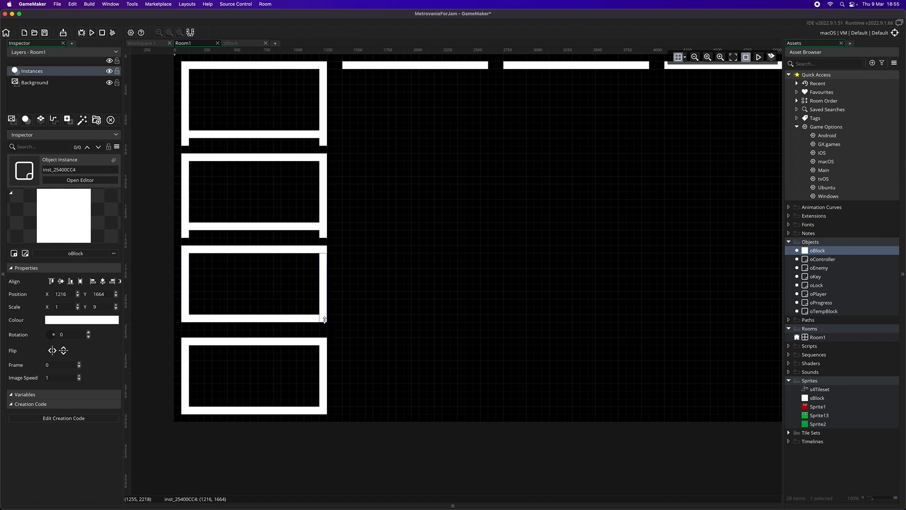
pyautogui.scroll(2, 274, 321)
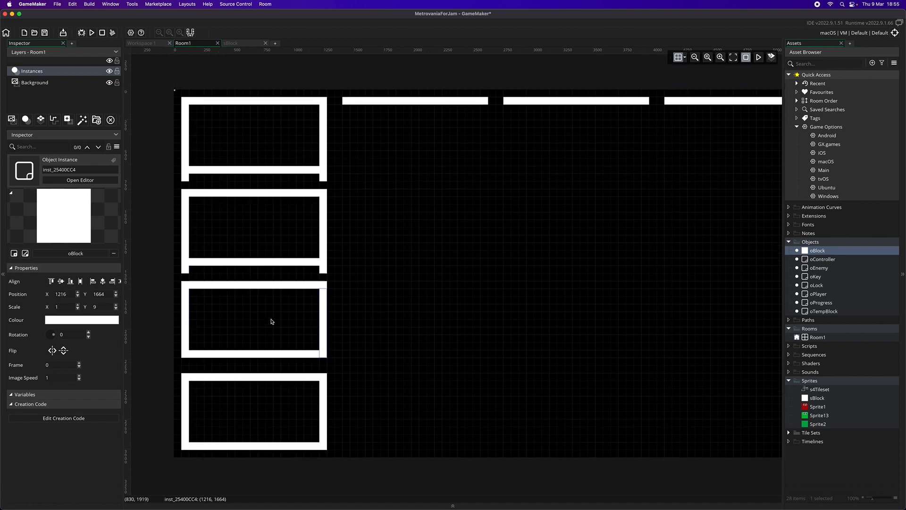
pyautogui.click(185, 273)
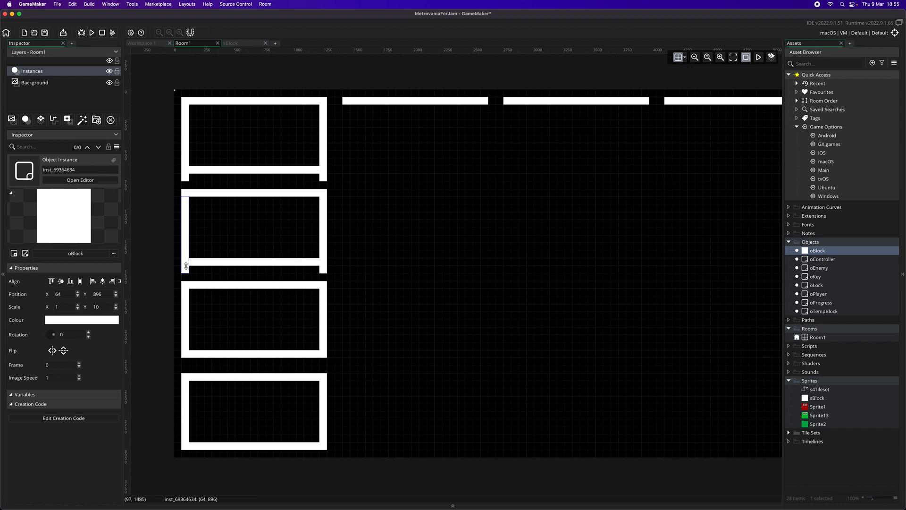
pyautogui.click(325, 273)
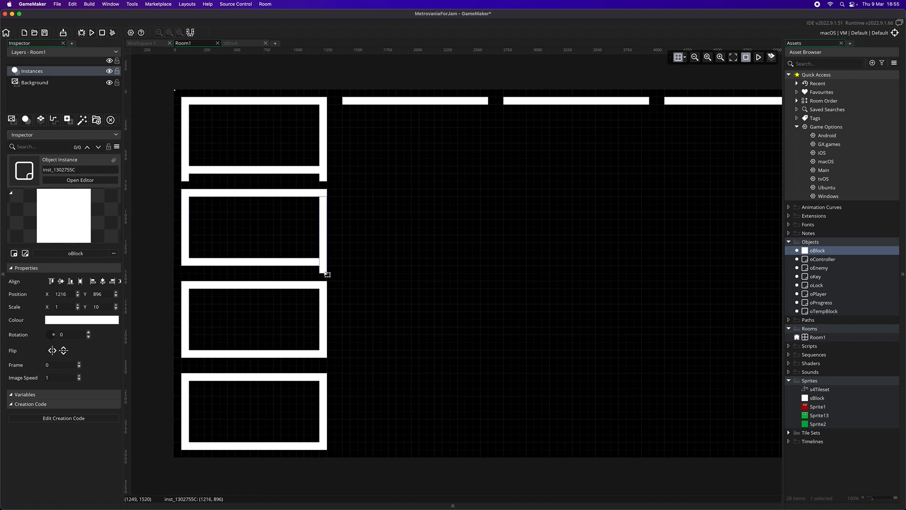
pyautogui.moveTo(328, 274); pyautogui.dragTo(326, 268)
pyautogui.click(186, 179)
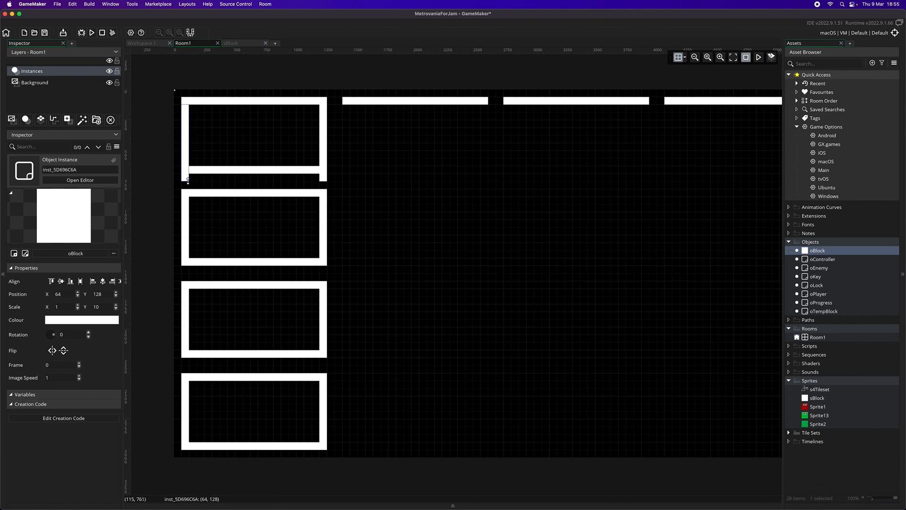
pyautogui.click(326, 181)
pyautogui.moveTo(324, 177); pyautogui.dragTo(324, 169)
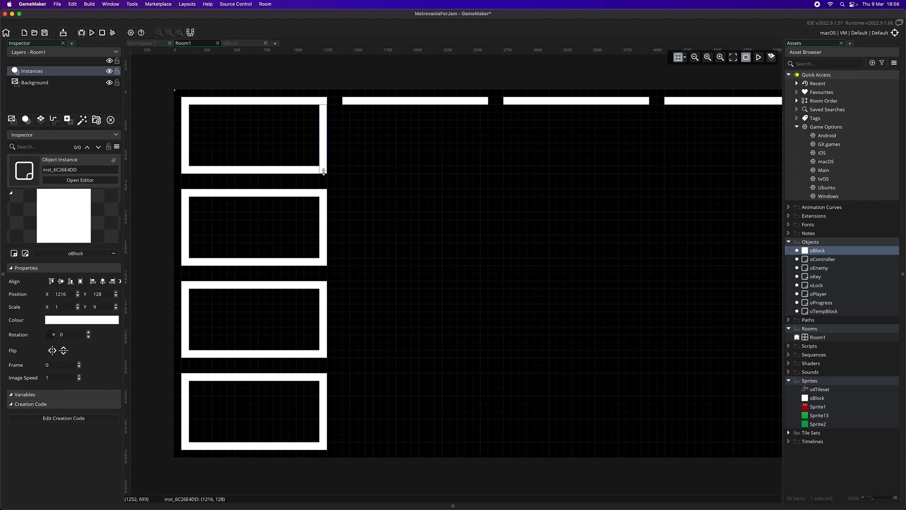
# - Delete the three leftover top walls and paste three evenly spaced copies of the whole room column, the last selection starting at X 4032
pyautogui.moveTo(342, 128); pyautogui.dragTo(836, 80)
pyautogui.press('Delete')
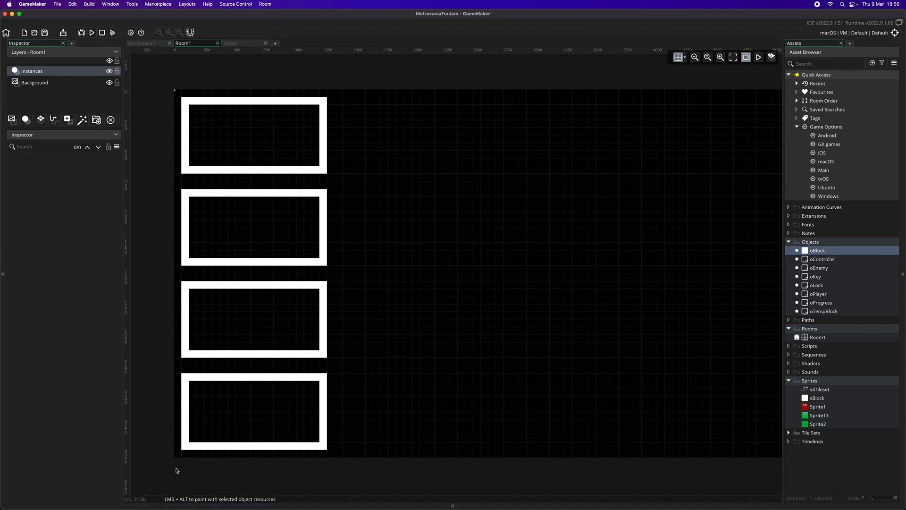
pyautogui.moveTo(176, 469); pyautogui.dragTo(348, 65)
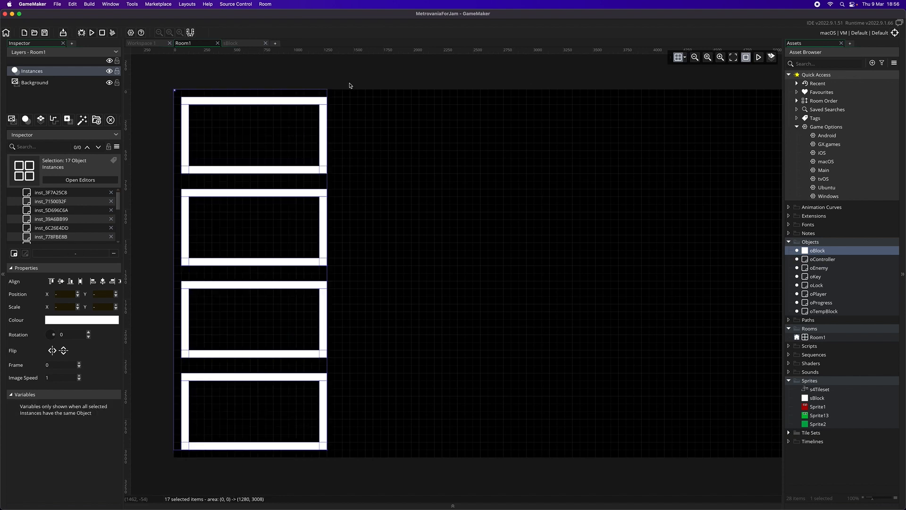
pyautogui.press('super+v')
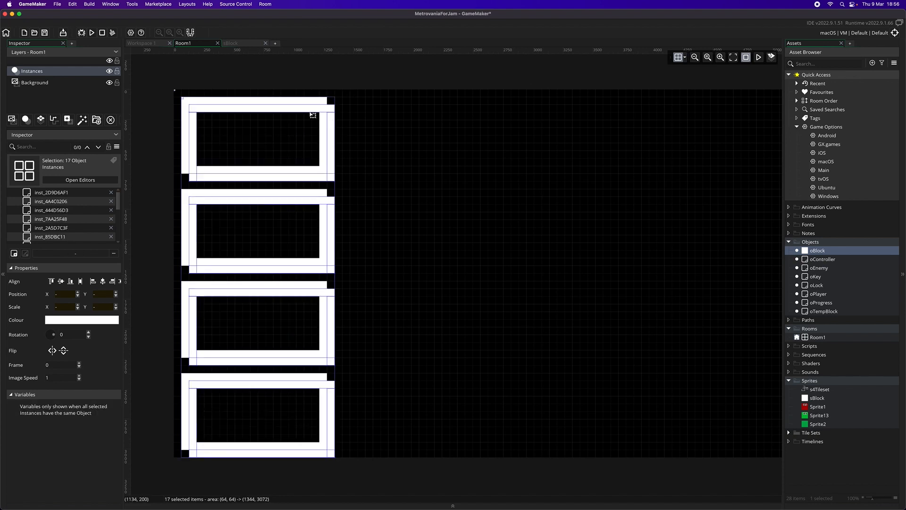
pyautogui.moveTo(326, 113); pyautogui.dragTo(746, 104)
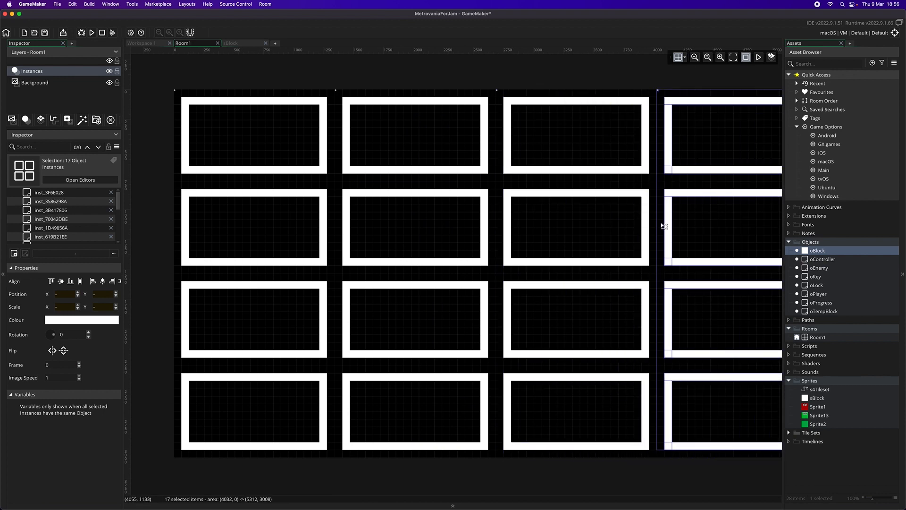
pyautogui.click(746, 57)
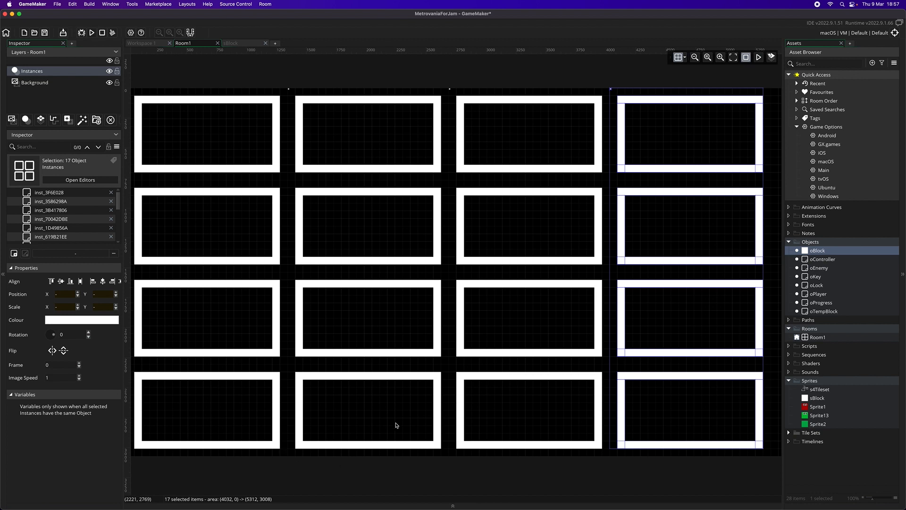
# - Open a gap in the right wall of the top row's second room by shortening it to Y scale 5 and placing an oBlock at X 2560, Y 576
pyautogui.click(434, 157)
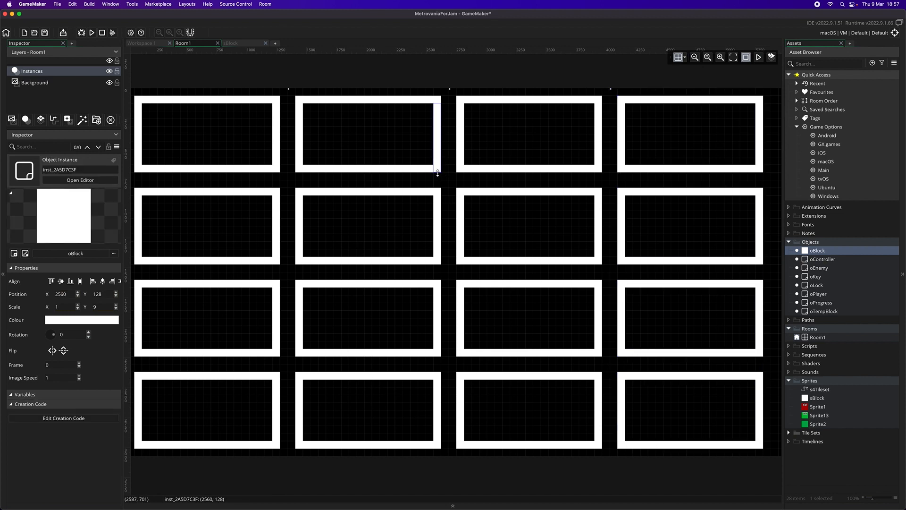
pyautogui.moveTo(437, 173); pyautogui.dragTo(441, 146)
pyautogui.moveTo(822, 251); pyautogui.dragTo(437, 160)
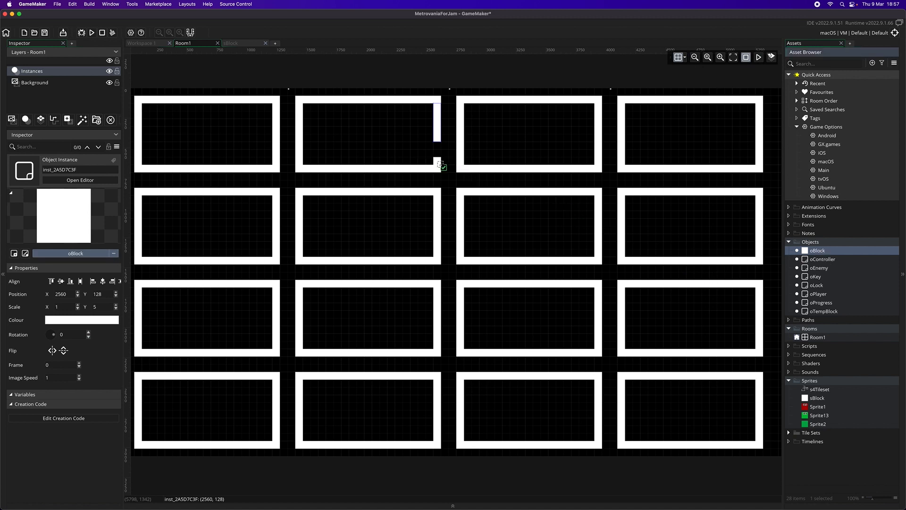
# - Open a gap in the same room's left wall by trimming it to Y 320, scale 6, and placing an oBlock directly below the top wall
pyautogui.click(301, 125)
pyautogui.moveTo(299, 103); pyautogui.dragTo(300, 126)
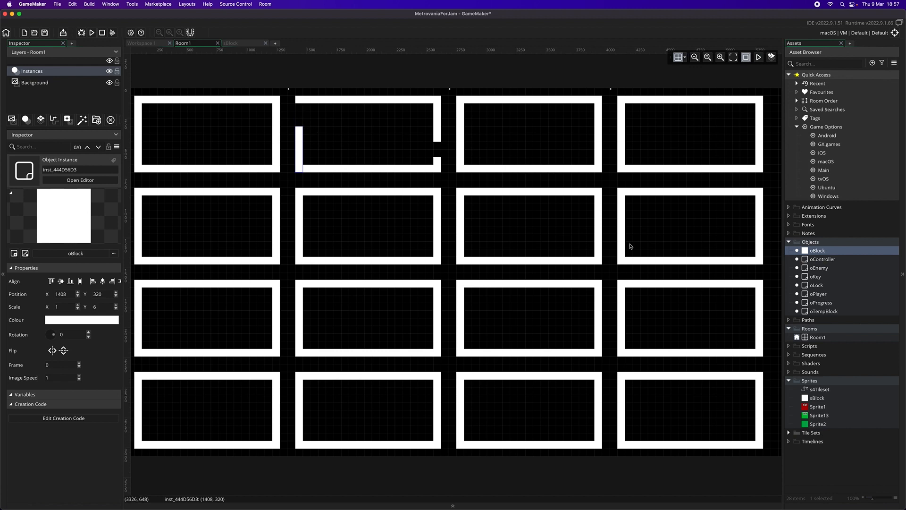
pyautogui.moveTo(821, 252); pyautogui.dragTo(302, 110)
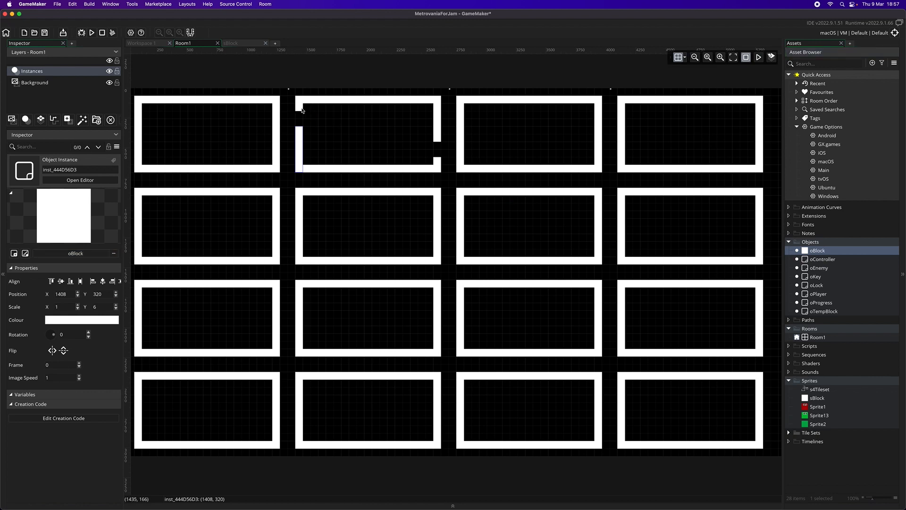
# - Shorten the left wall of the top row's third room to Y scale 5 to match the neighbouring gap
pyautogui.click(461, 154)
pyautogui.moveTo(465, 172); pyautogui.dragTo(461, 146)
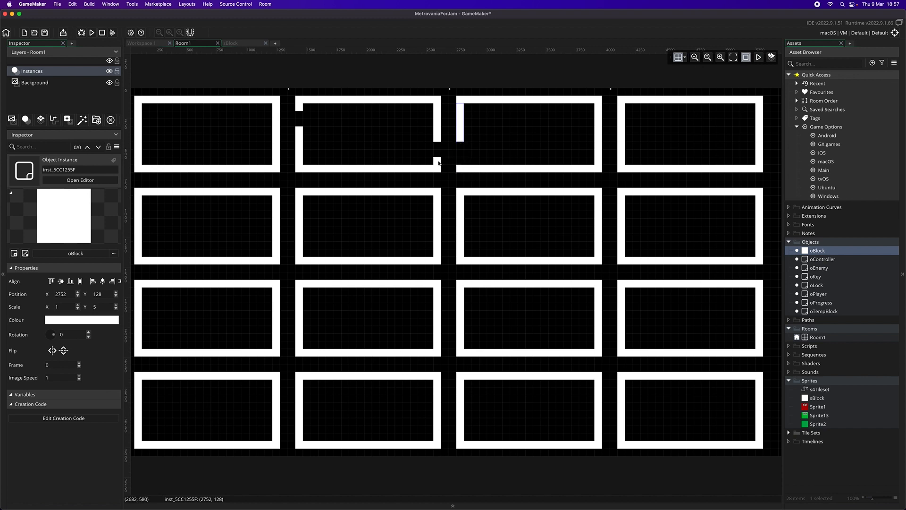
pyautogui.click(436, 163)
pyautogui.press('super+v')
pyautogui.moveTo(447, 170); pyautogui.dragTo(463, 160)
pyautogui.press('super+z')
# - Stretch the oBlock below the gap to X scale 4 so it bridges the second and third rooms of the top row
pyautogui.click(437, 161)
pyautogui.moveTo(444, 161); pyautogui.dragTo(461, 162)
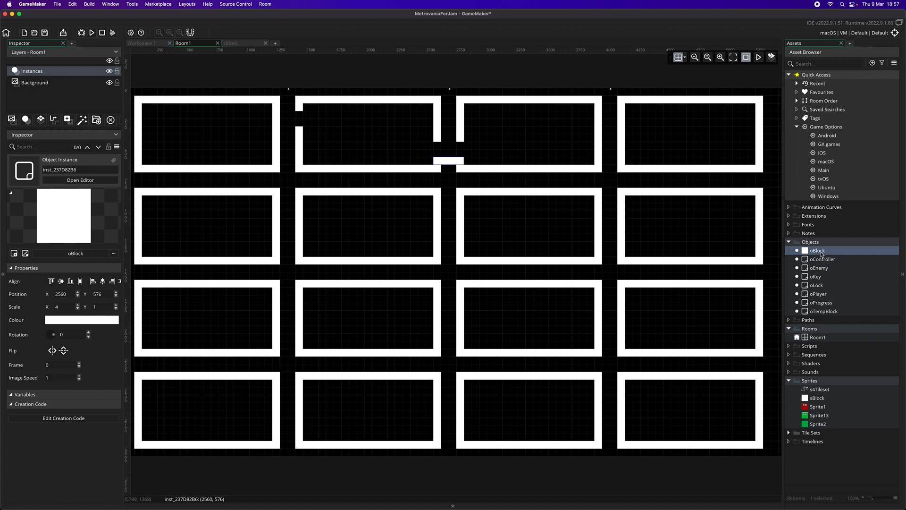
# - Bridge the top of the gap between the top row's second and third rooms with an oBlock
pyautogui.moveTo(822, 255); pyautogui.dragTo(457, 138)
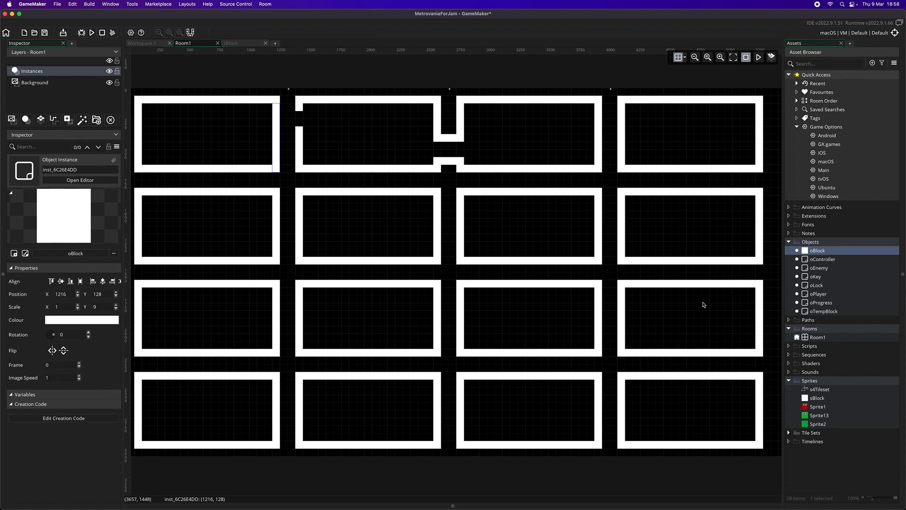
# - Examine the Viewport 0 camera and viewport settings of Room1
pyautogui.click(817, 338)
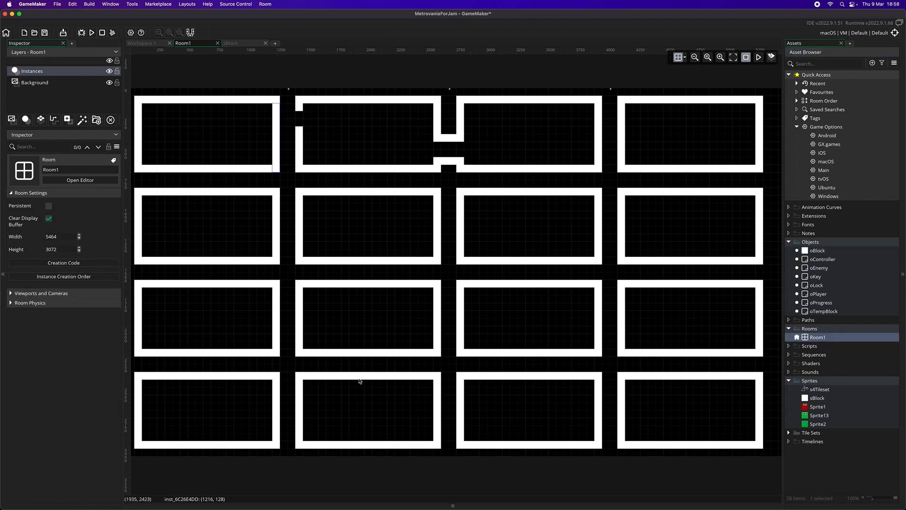
pyautogui.click(15, 292)
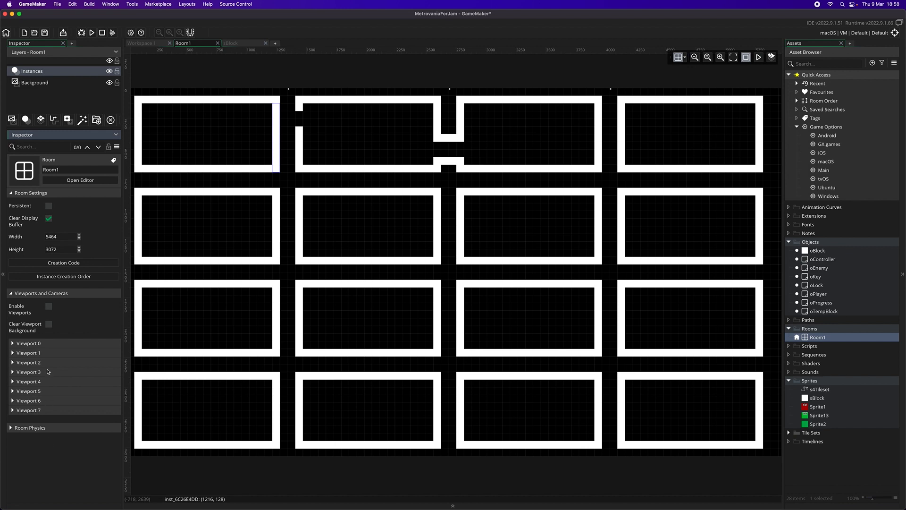
pyautogui.click(13, 343)
pyautogui.scroll(-2, 76, 417)
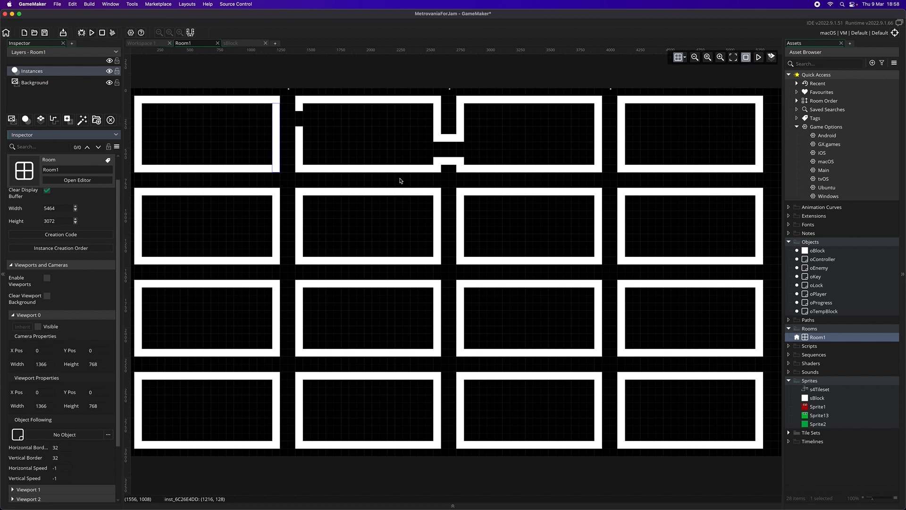
# - Trim both ends of the walls between the top row's third and fourth rooms, leaving two short, aligned middle pieces
pyautogui.click(598, 158)
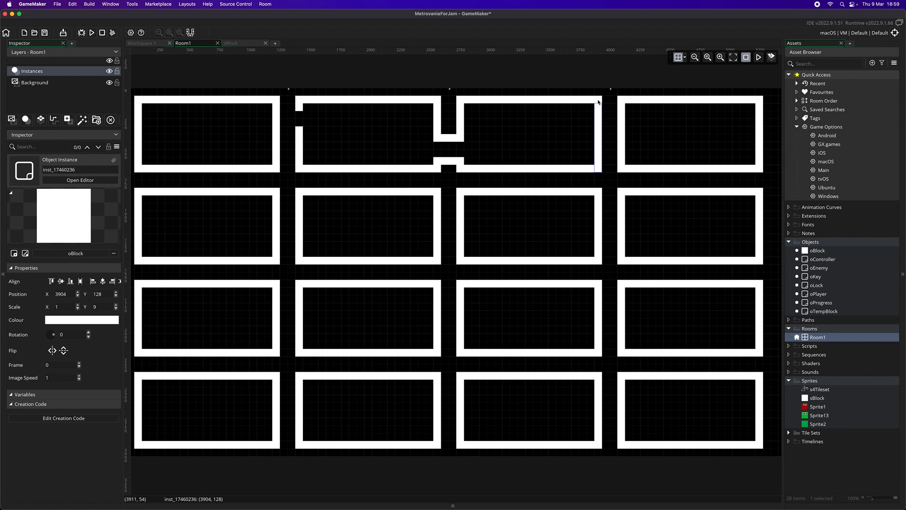
pyautogui.moveTo(599, 104); pyautogui.dragTo(600, 120)
pyautogui.moveTo(603, 174); pyautogui.dragTo(601, 150)
pyautogui.click(620, 171)
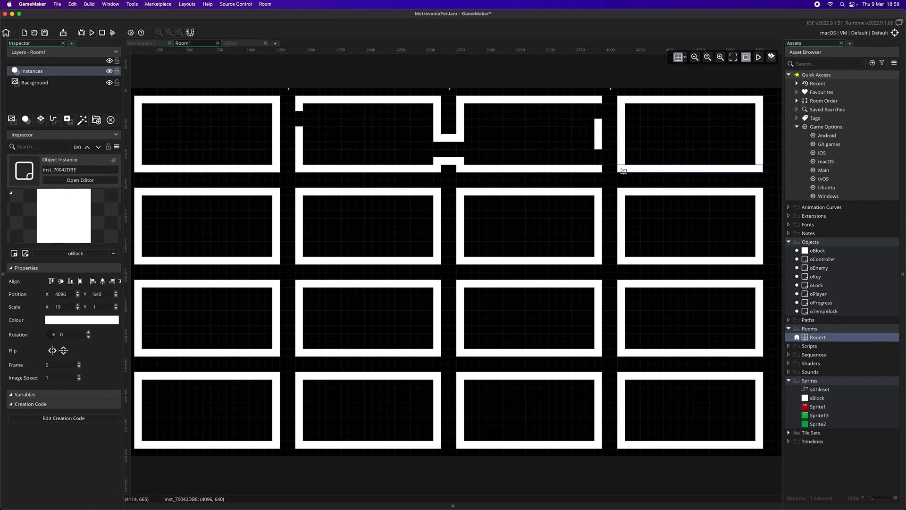
pyautogui.click(622, 160)
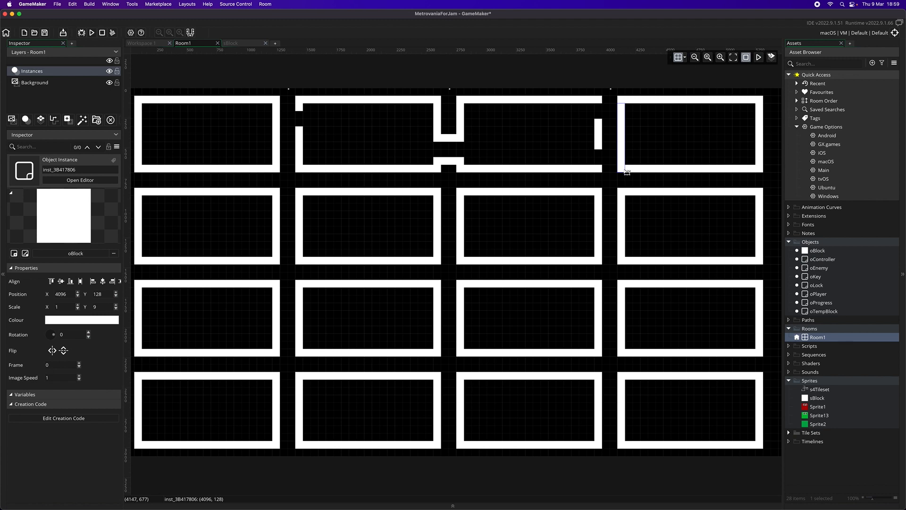
pyautogui.moveTo(623, 173); pyautogui.dragTo(622, 149)
pyautogui.moveTo(620, 103); pyautogui.dragTo(623, 131)
# - Join the top row's third and fourth rooms with oBlocks across the floor and ceiling, and close the middle wall pieces into a hollow square
pyautogui.moveTo(817, 255); pyautogui.dragTo(622, 171)
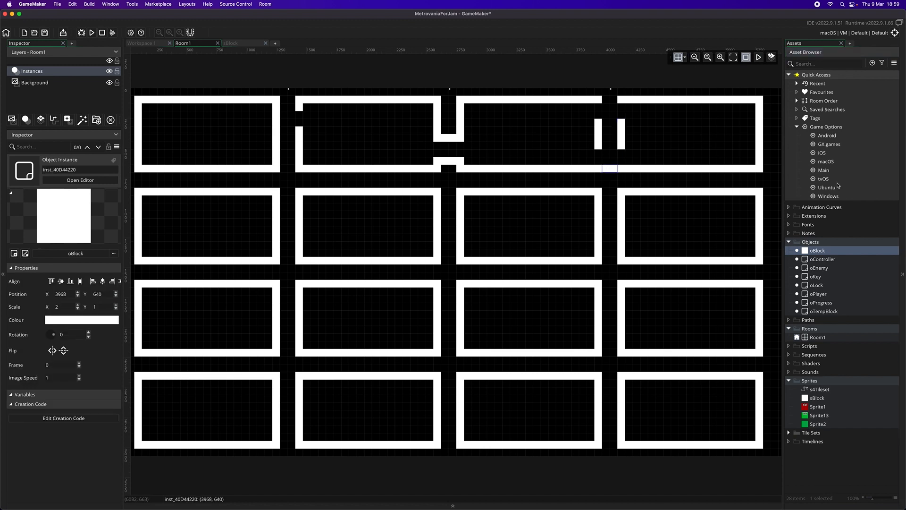
pyautogui.moveTo(817, 250); pyautogui.dragTo(617, 145)
pyautogui.moveTo(816, 251); pyautogui.dragTo(609, 102)
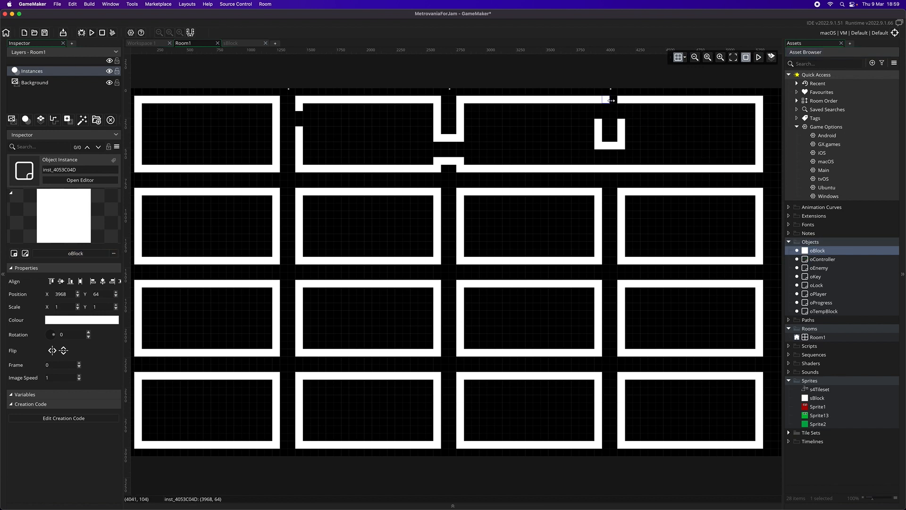
pyautogui.moveTo(816, 251); pyautogui.dragTo(599, 122)
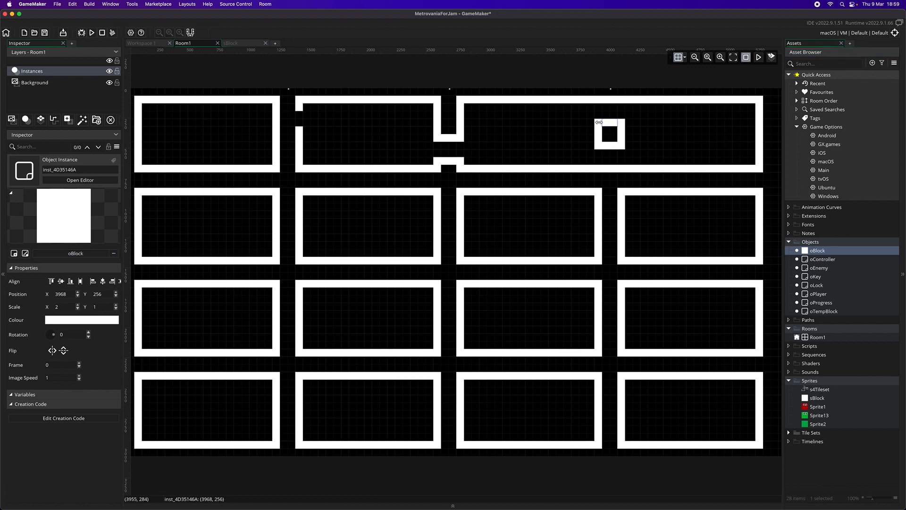
# - Split the floor of the top row's fourth room into two oBlock pieces with a three-block gap between them
pyautogui.click(699, 170)
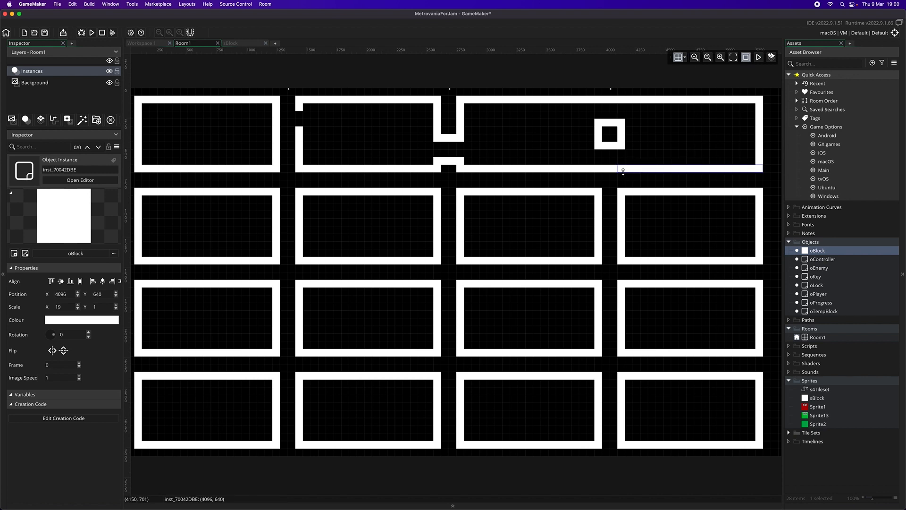
pyautogui.moveTo(618, 169); pyautogui.dragTo(709, 174)
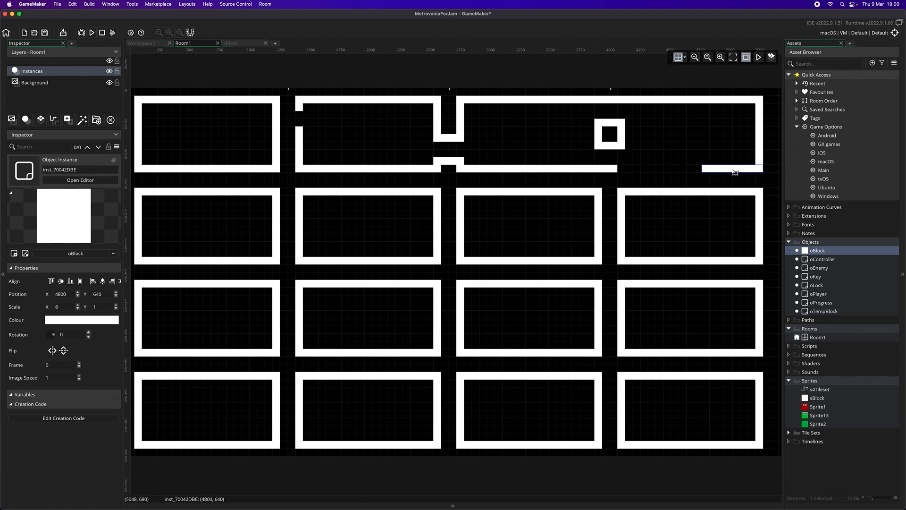
pyautogui.keyDown('alt'); pyautogui.moveTo(736, 176); pyautogui.dragTo(649, 172); pyautogui.keyUp('alt')
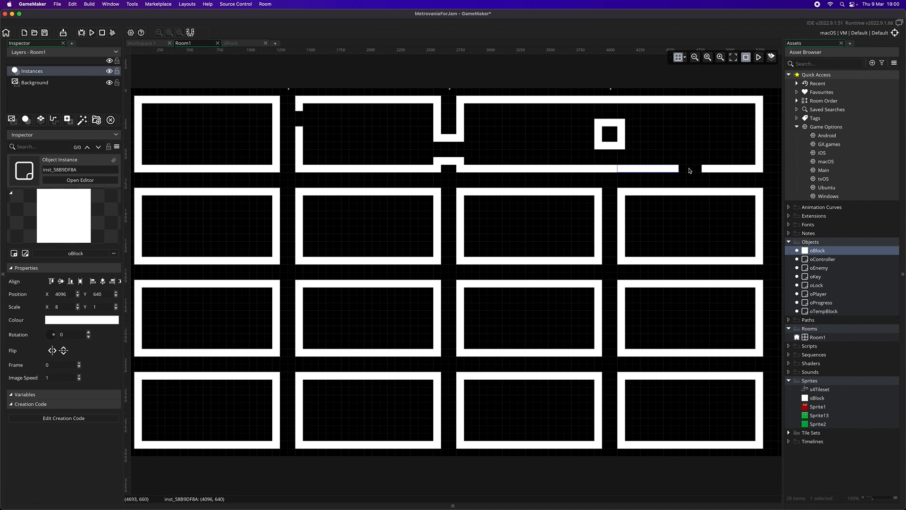
pyautogui.click(705, 170)
pyautogui.moveTo(701, 169); pyautogui.dragTo(705, 170)
pyautogui.click(678, 169)
pyautogui.moveTo(686, 170); pyautogui.dragTo(688, 170)
# - Open a matching gap in the ceiling below with pieces of X scale 9 and 7, and wall the passage with oBlocks of Y scale 2
pyautogui.click(685, 192)
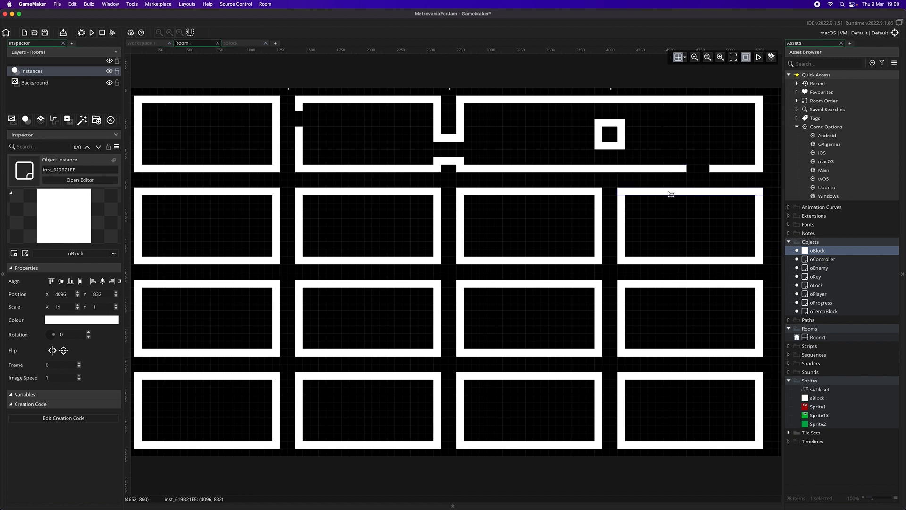
pyautogui.moveTo(617, 191); pyautogui.dragTo(718, 193)
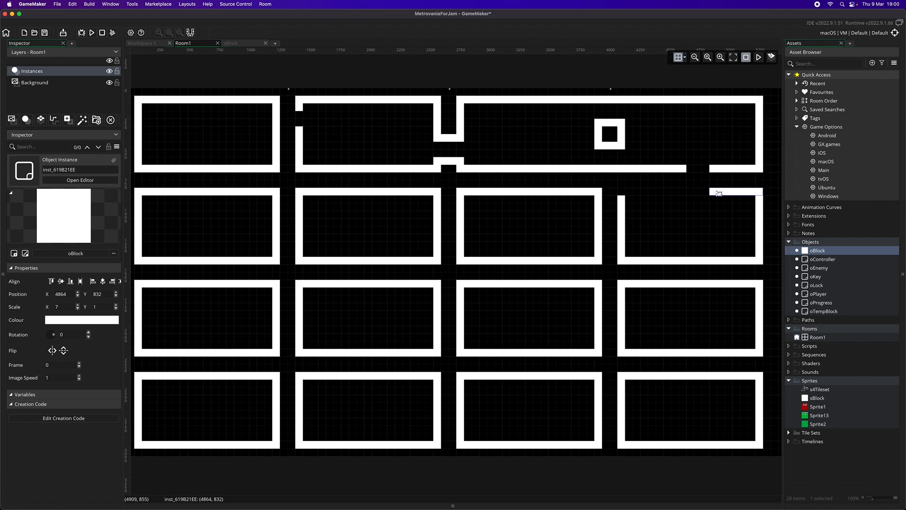
pyautogui.click(662, 171)
pyautogui.keyDown('alt'); pyautogui.moveTo(664, 173); pyautogui.dragTo(655, 196); pyautogui.keyUp('alt')
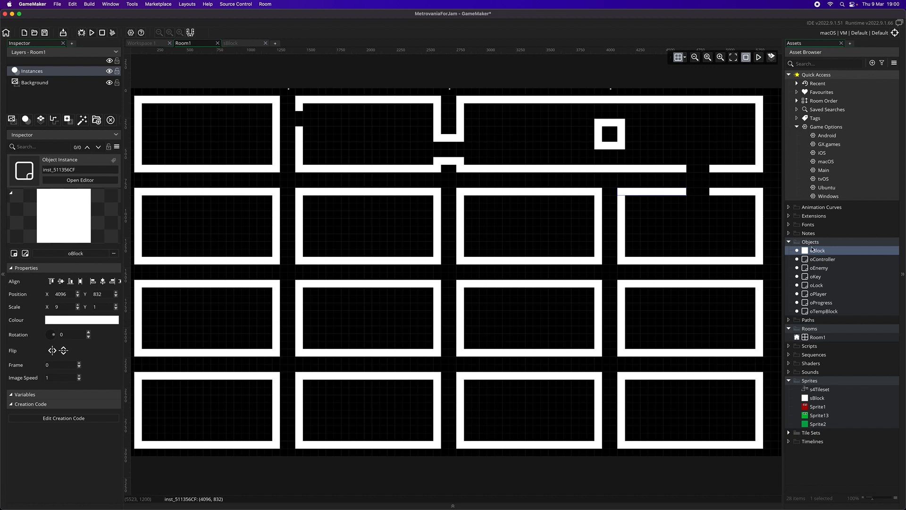
pyautogui.moveTo(815, 252); pyautogui.dragTo(684, 185)
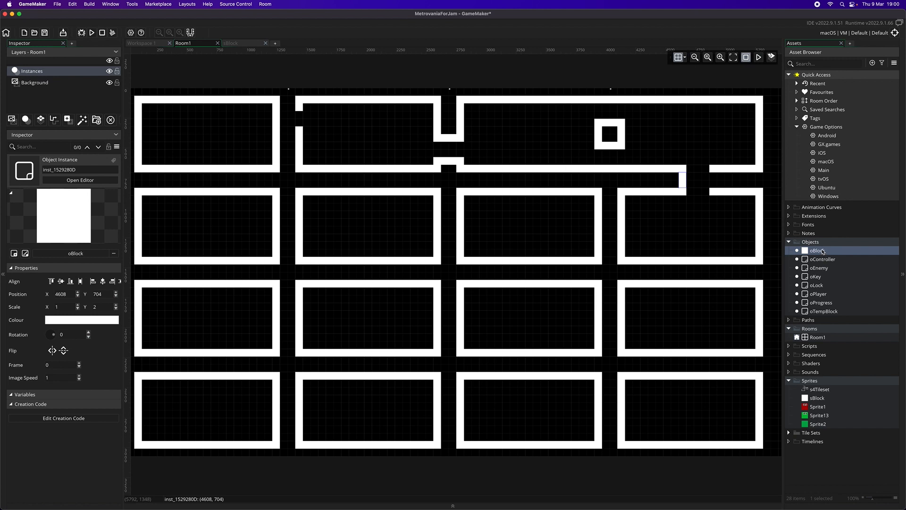
pyautogui.moveTo(818, 251); pyautogui.dragTo(712, 178)
# - Shorten the second row's fourth-room floor and the ceiling below it near their right ends, placing an oBlock at X 5184, Y 1408
pyautogui.click(731, 265)
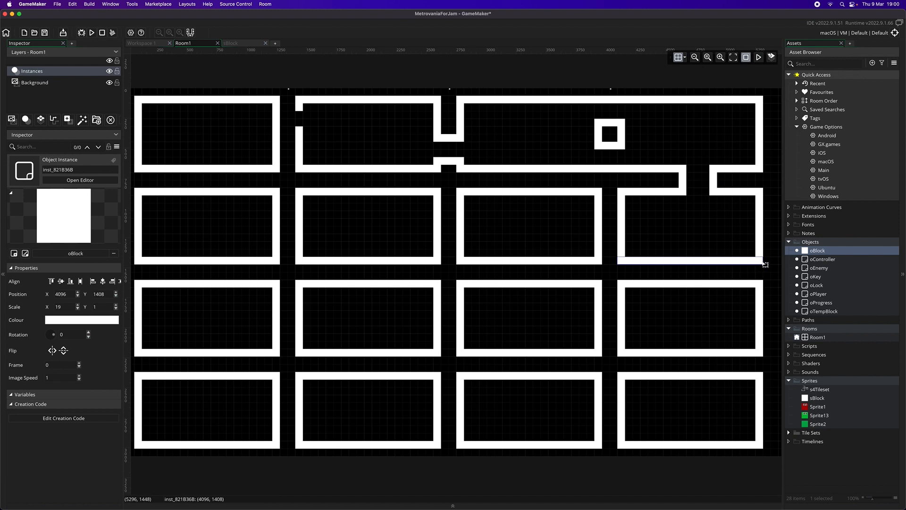
pyautogui.moveTo(762, 262); pyautogui.dragTo(735, 261)
pyautogui.moveTo(821, 252); pyautogui.dragTo(730, 261)
pyautogui.click(751, 286)
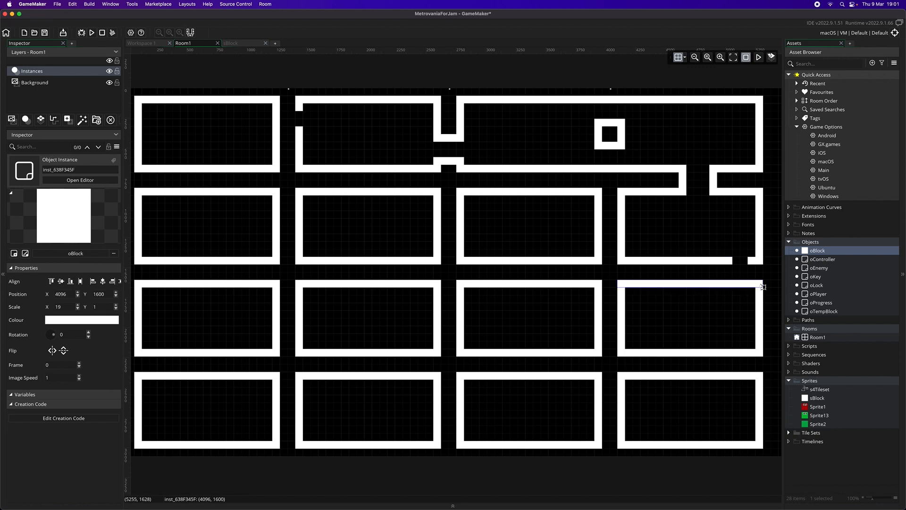
pyautogui.moveTo(764, 286); pyautogui.dragTo(733, 288)
# - Complete the passage between the second and third rows' fourth rooms with oBlock copies along both sides and at the lower ceiling's right corner
pyautogui.keyDown('alt'); pyautogui.click(751, 260); pyautogui.keyUp('alt')
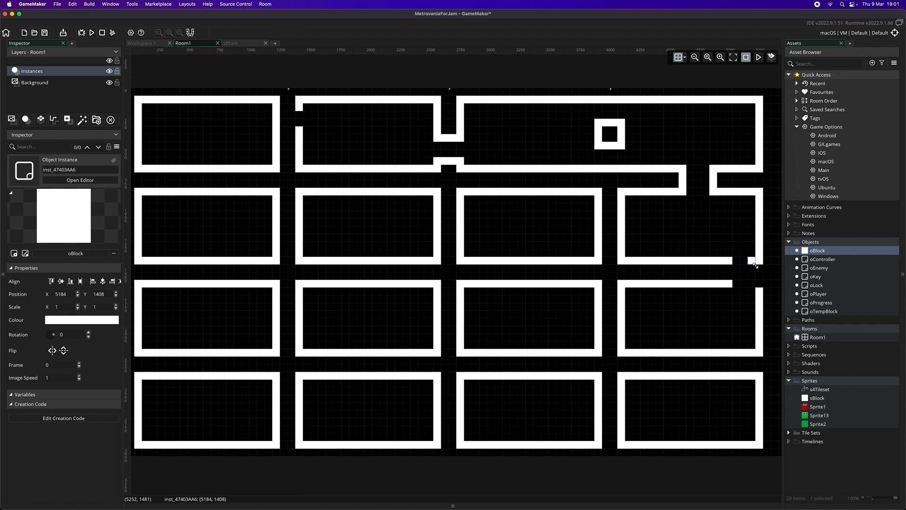
pyautogui.moveTo(755, 266); pyautogui.dragTo(758, 284)
pyautogui.click(752, 261)
pyautogui.moveTo(752, 263); pyautogui.dragTo(756, 285)
pyautogui.click(760, 284)
pyautogui.hotkey('ctrl', 'd')
pyautogui.moveTo(769, 291); pyautogui.dragTo(751, 280)
pyautogui.moveTo(764, 288); pyautogui.dragTo(728, 283)
# - Open aligned three-block gaps in the ceiling of the bottom row's fourth room and the floor of the room above it
pyautogui.click(691, 379)
pyautogui.moveTo(763, 377)
pyautogui.mouseDown()
pyautogui.moveTo(687, 379)
pyautogui.moveTo(749, 381)
pyautogui.mouseUp()
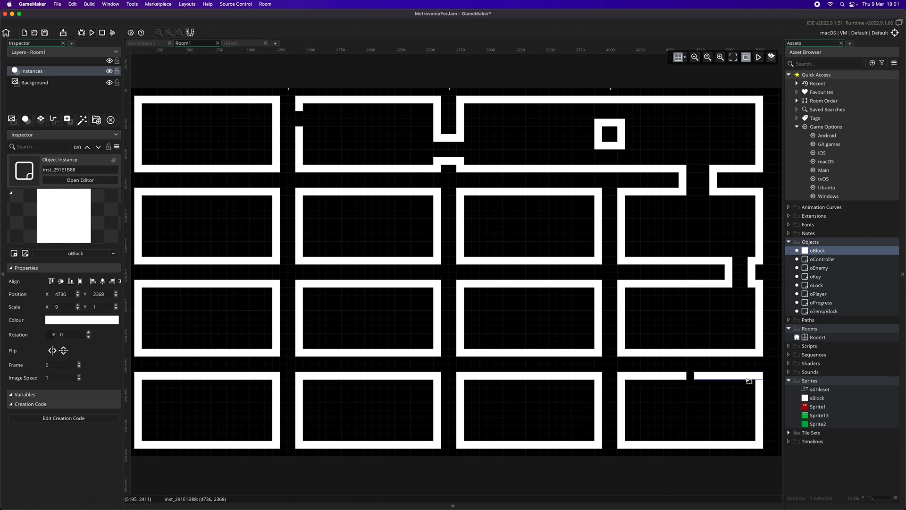
pyautogui.moveTo(694, 378); pyautogui.dragTo(707, 377)
pyautogui.click(721, 352)
pyautogui.moveTo(764, 353); pyautogui.dragTo(688, 357)
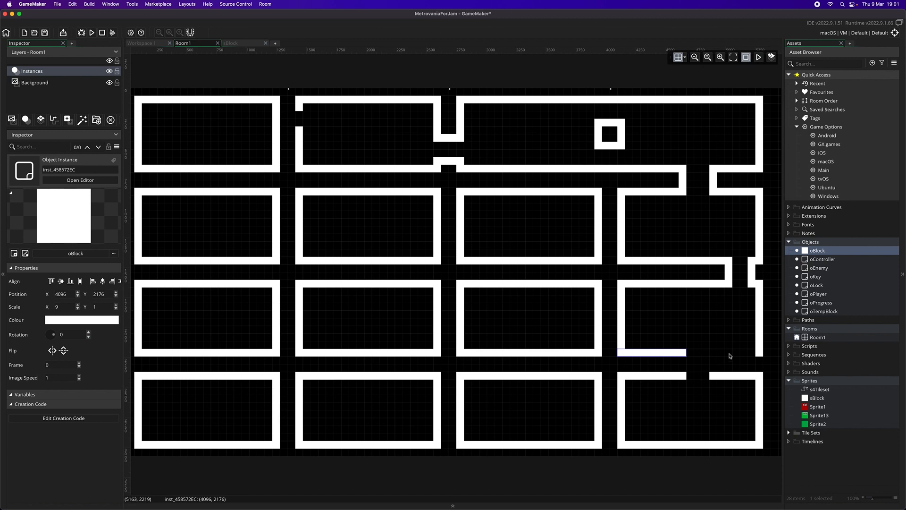
pyautogui.keyDown('alt'); pyautogui.moveTo(680, 353); pyautogui.dragTo(752, 353); pyautogui.keyUp('alt')
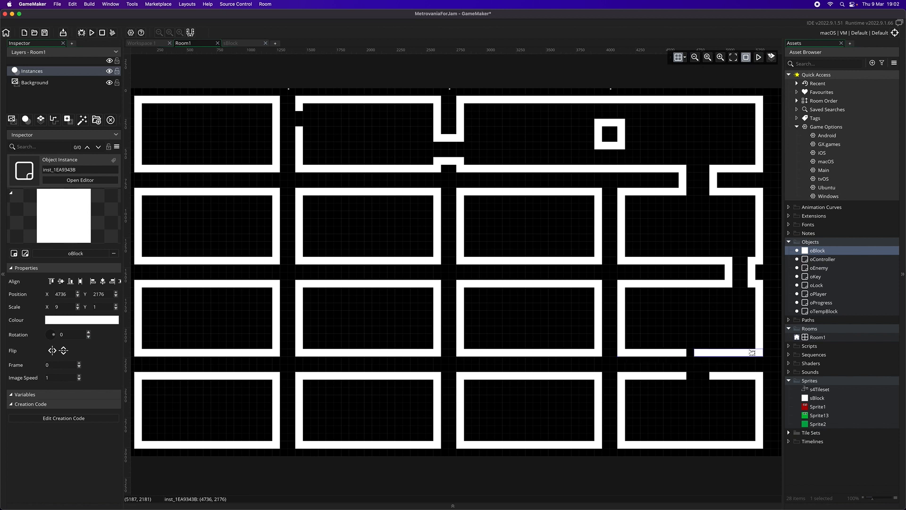
pyautogui.moveTo(695, 353); pyautogui.dragTo(710, 355)
# - Wall both sides of this passage with oBlocks of Y scale 2 at X 4608 and X 4864, Y 2240
pyautogui.moveTo(816, 251); pyautogui.dragTo(685, 369)
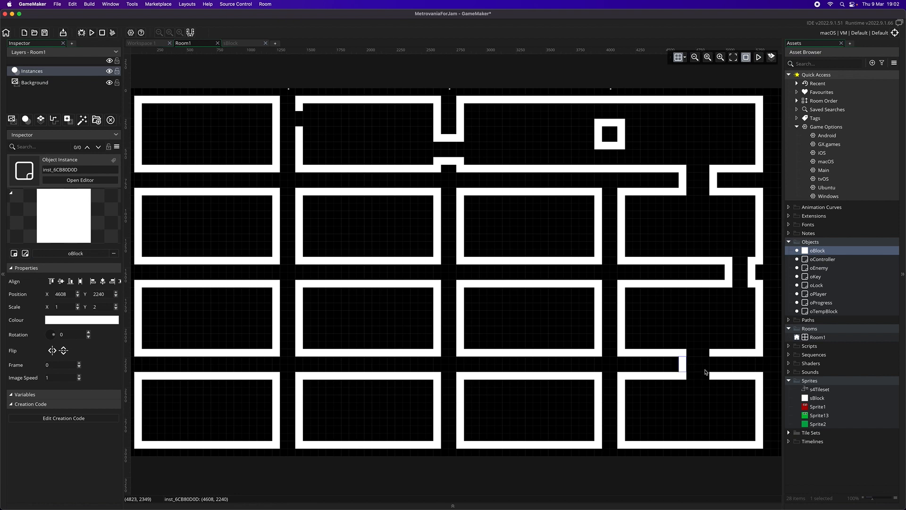
pyautogui.hotkey('ctrl', 'v')
pyautogui.moveTo(692, 376); pyautogui.dragTo(706, 361)
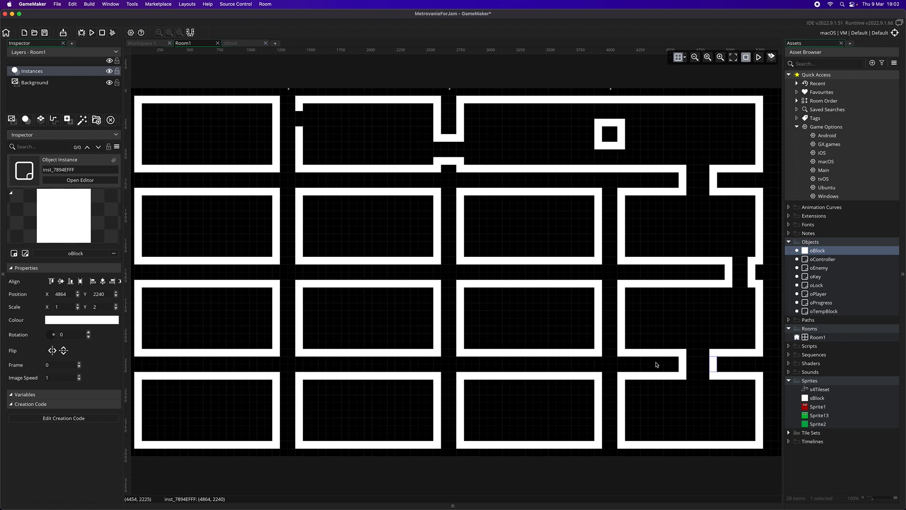
# - Widen the passage by one block to the left, moving its left wall and shortening the adjoining floor and ceiling pieces
pyautogui.moveTo(682, 367); pyautogui.dragTo(679, 367)
pyautogui.click(683, 353)
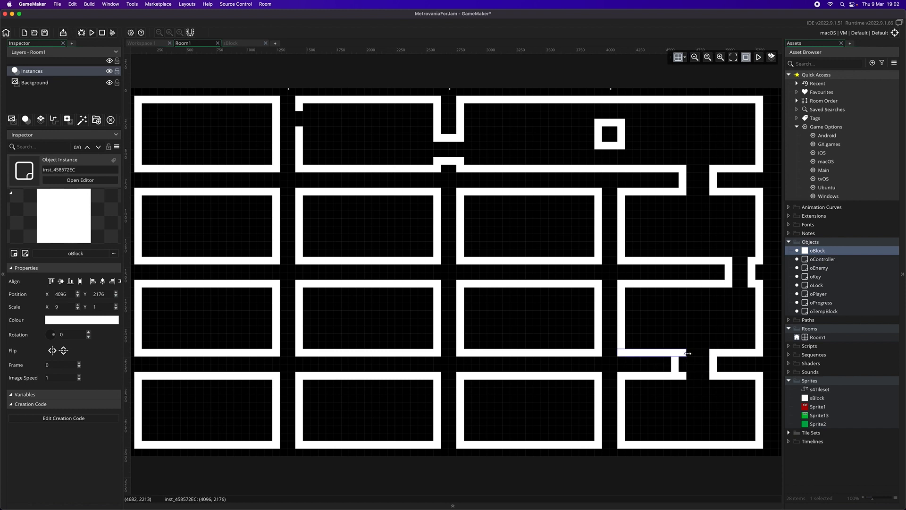
pyautogui.click(685, 376)
pyautogui.moveTo(685, 376); pyautogui.dragTo(680, 377)
# - Open a gap in the left wall of the bottom row's fourth room with pieces at Y 2432, scale 2, and Y 2688, scale 5
pyautogui.moveTo(621, 379)
pyautogui.mouseDown()
pyautogui.moveTo(623, 394)
pyautogui.moveTo(623, 381)
pyautogui.mouseUp()
pyautogui.click(622, 392)
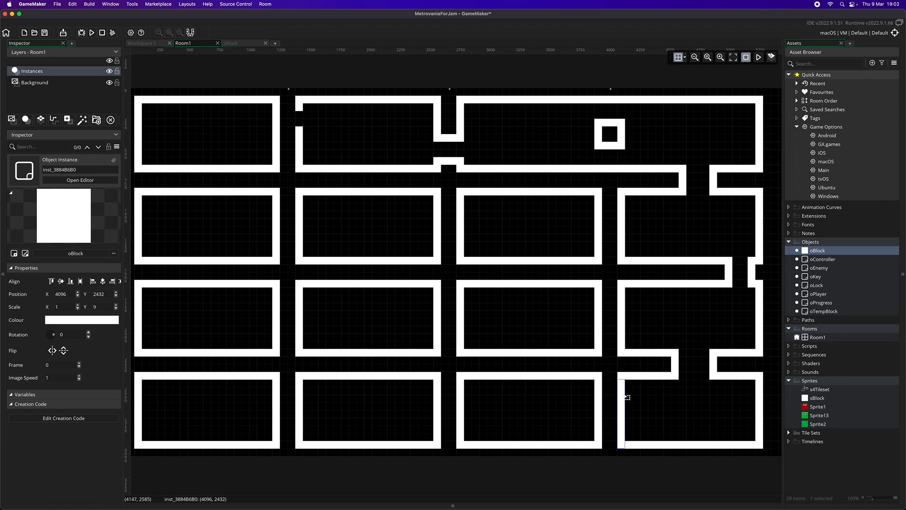
pyautogui.moveTo(621, 380); pyautogui.dragTo(621, 416)
pyautogui.press('super+v')
pyautogui.moveTo(627, 437); pyautogui.dragTo(628, 394)
pyautogui.moveTo(623, 411); pyautogui.dragTo(621, 401)
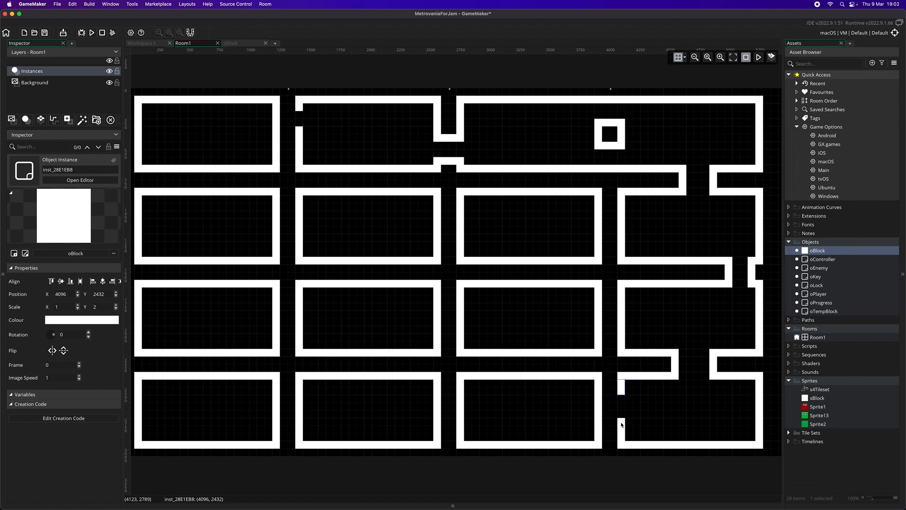
pyautogui.click(622, 424)
pyautogui.moveTo(623, 410); pyautogui.dragTo(623, 409)
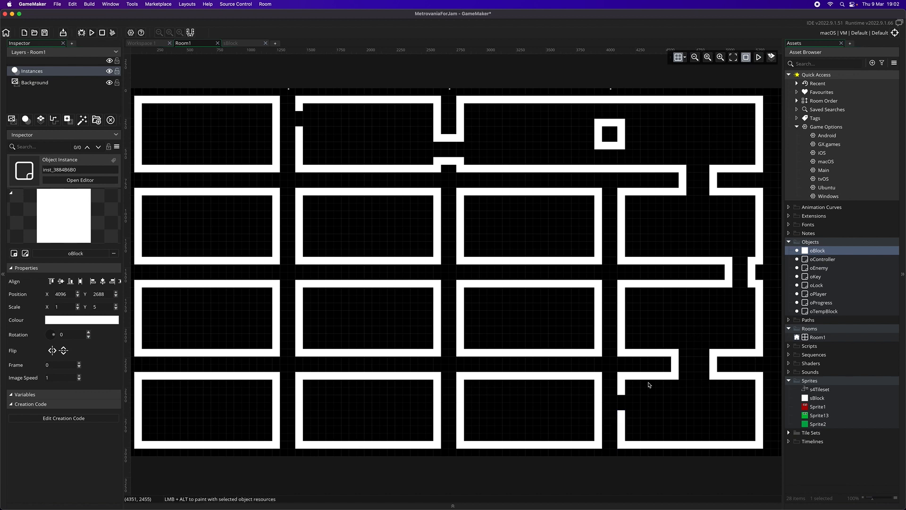
# - Open a matching gap in the right wall of the bottom row's third room and bridge its upper and lower edges with oBlocks
pyautogui.click(599, 410)
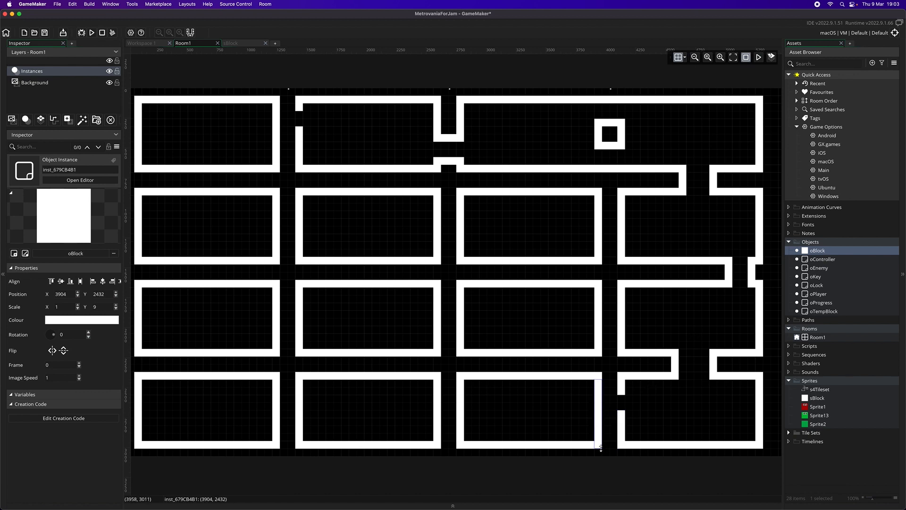
pyautogui.moveTo(600, 448)
pyautogui.mouseDown()
pyautogui.moveTo(599, 394)
pyautogui.moveTo(606, 417)
pyautogui.moveTo(599, 442)
pyautogui.mouseUp()
pyautogui.press('super+c')
pyautogui.press('super+v')
pyautogui.moveTo(816, 252); pyautogui.dragTo(609, 418)
pyautogui.press('super+v')
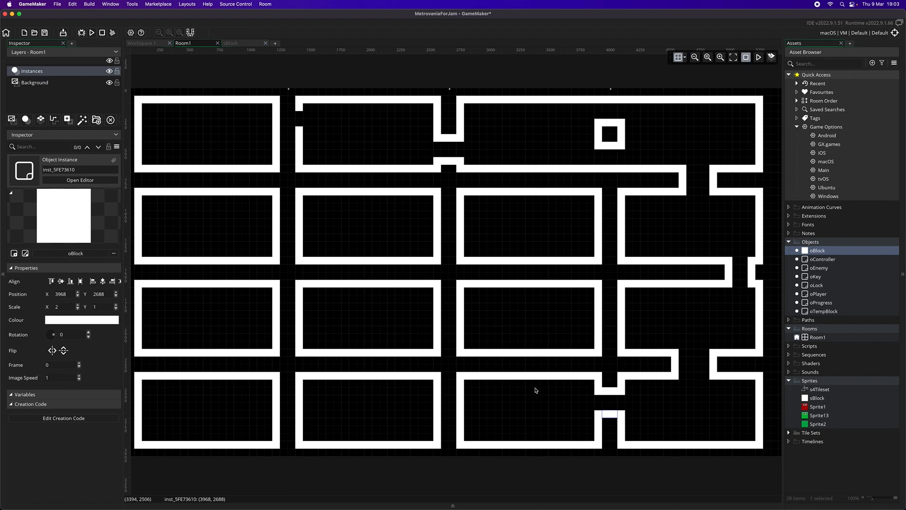
# - Trim the walls between the bottom row's second and third rooms to Y 2560, scale 7, and bridge the passage's ceiling and floor with oBlocks
pyautogui.click(458, 399)
pyautogui.moveTo(459, 380); pyautogui.dragTo(437, 395)
pyautogui.click(438, 392)
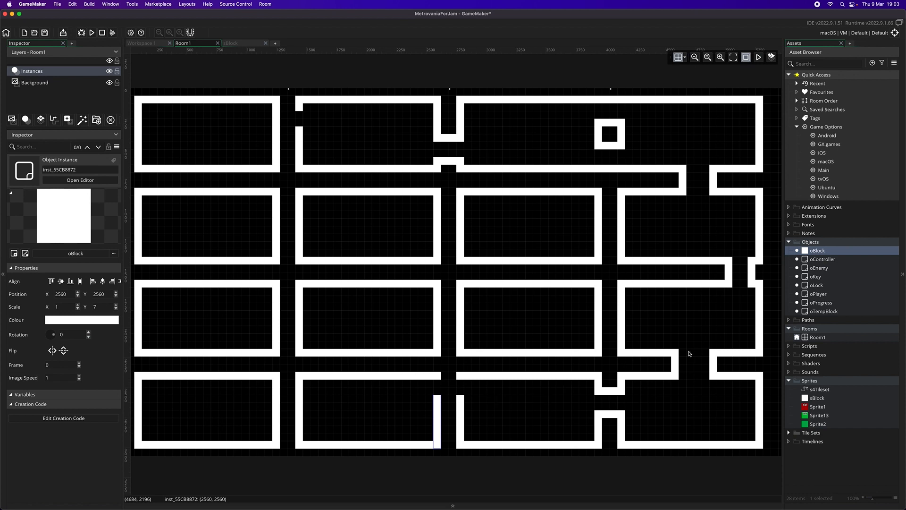
pyautogui.moveTo(822, 250); pyautogui.dragTo(458, 378)
pyautogui.click(449, 399)
pyautogui.press('super+v')
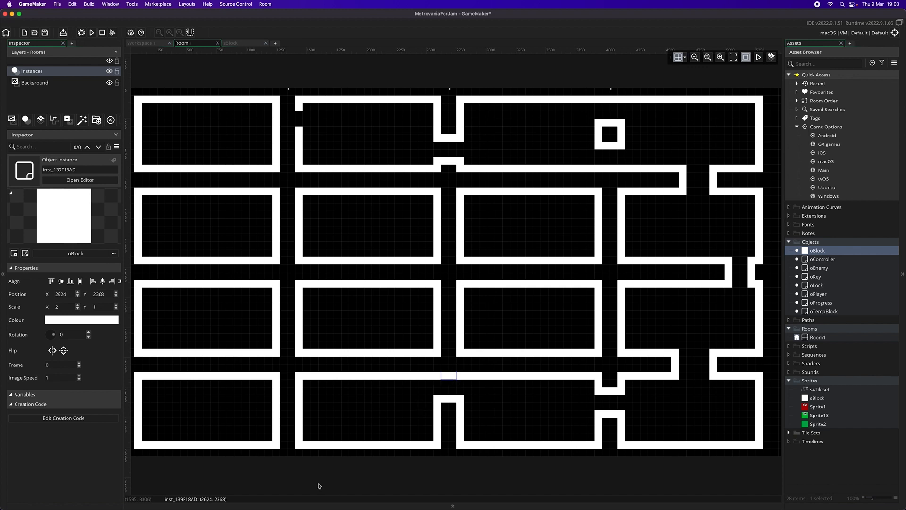
# - Open a gap in the left wall of the bottom row's second room by shortening it to Y scale 5 and placing an oBlock just above the floor
pyautogui.click(300, 427)
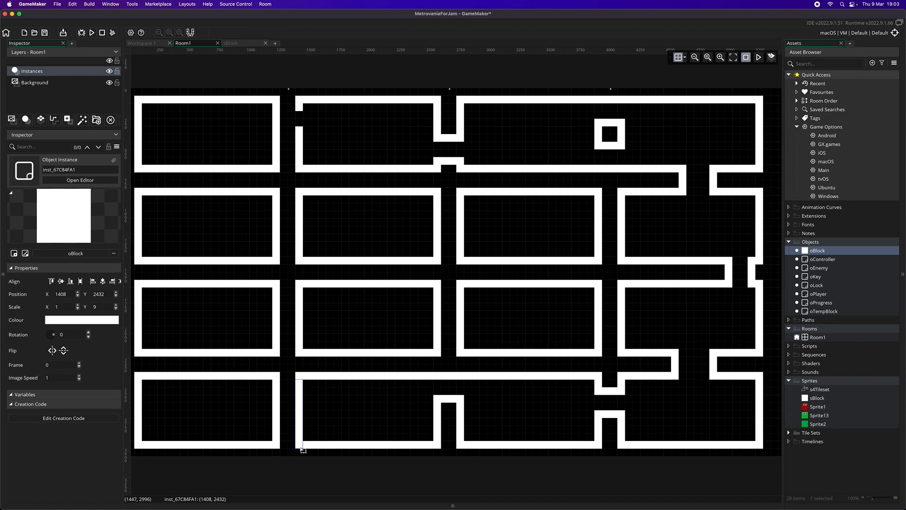
pyautogui.moveTo(302, 448); pyautogui.dragTo(298, 419)
pyautogui.moveTo(825, 251); pyautogui.dragTo(298, 437)
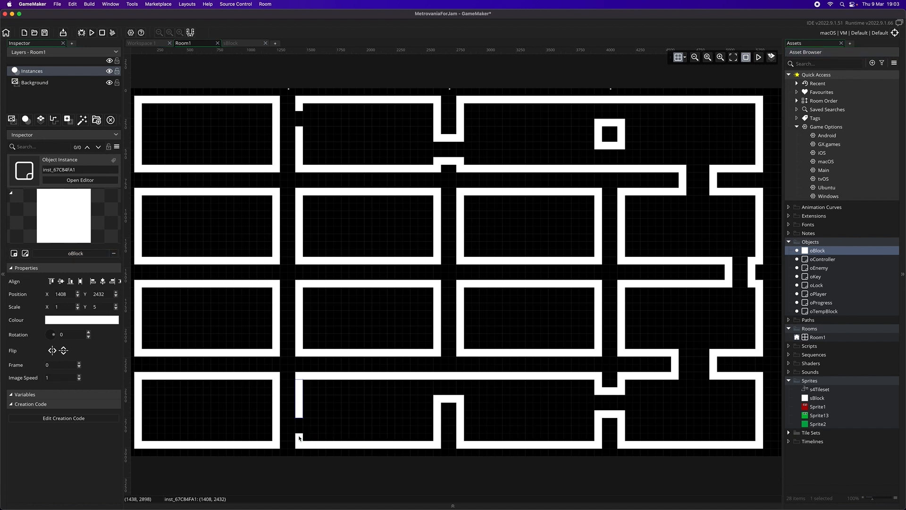
# - Shorten the right wall of the bottom row's first room to Y scale 5 and bridge the passage's ceiling and floor with oBlocks
pyautogui.click(272, 437)
pyautogui.moveTo(276, 449); pyautogui.dragTo(277, 418)
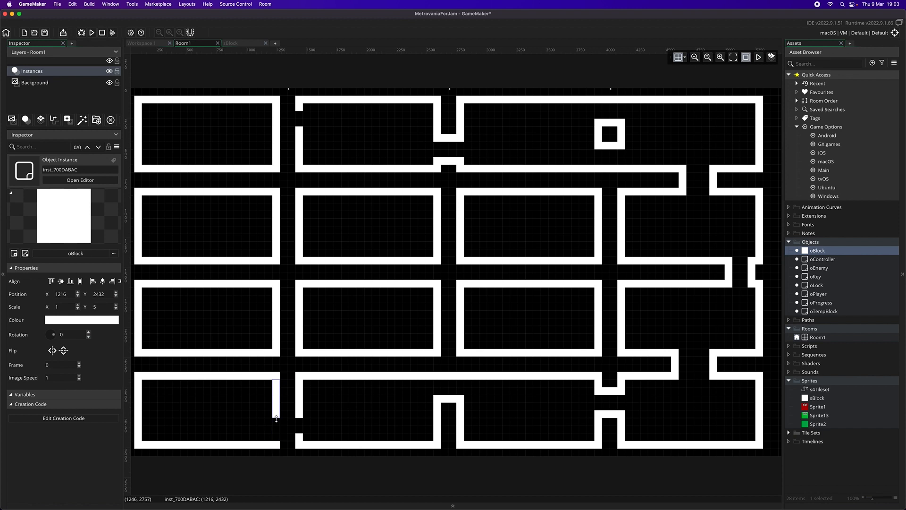
pyautogui.click(300, 438)
pyautogui.keyDown('alt'); pyautogui.click(308, 445); pyautogui.keyUp('alt')
pyautogui.moveTo(311, 446); pyautogui.dragTo(281, 439)
pyautogui.moveTo(280, 437)
pyautogui.mouseDown()
pyautogui.moveTo(296, 418)
pyautogui.moveTo(275, 434)
pyautogui.mouseUp()
pyautogui.click(298, 441)
# - Split the bottom row's first room's ceiling and the floor above it into pieces at X 64 and X 768, each with X scale 8
pyautogui.click(195, 376)
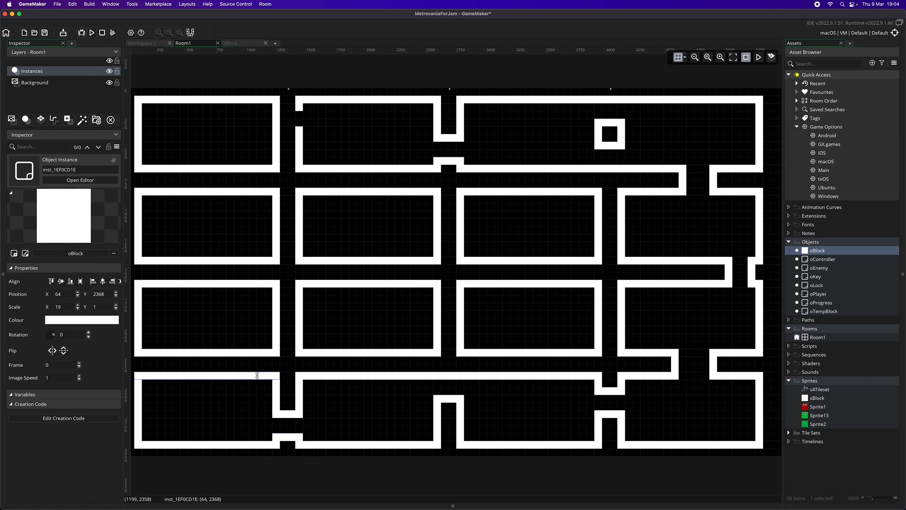
pyautogui.moveTo(280, 376); pyautogui.dragTo(255, 376)
pyautogui.press('super+v')
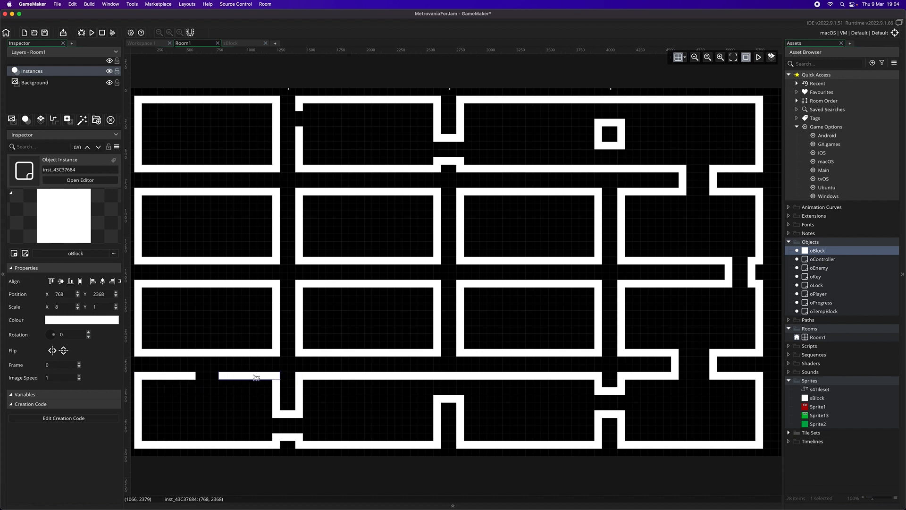
pyautogui.click(212, 353)
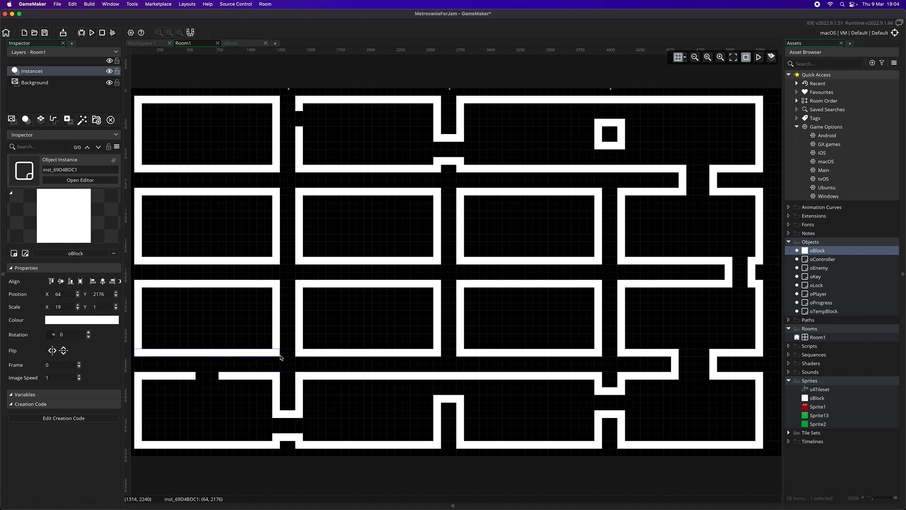
pyautogui.moveTo(281, 354); pyautogui.dragTo(197, 360)
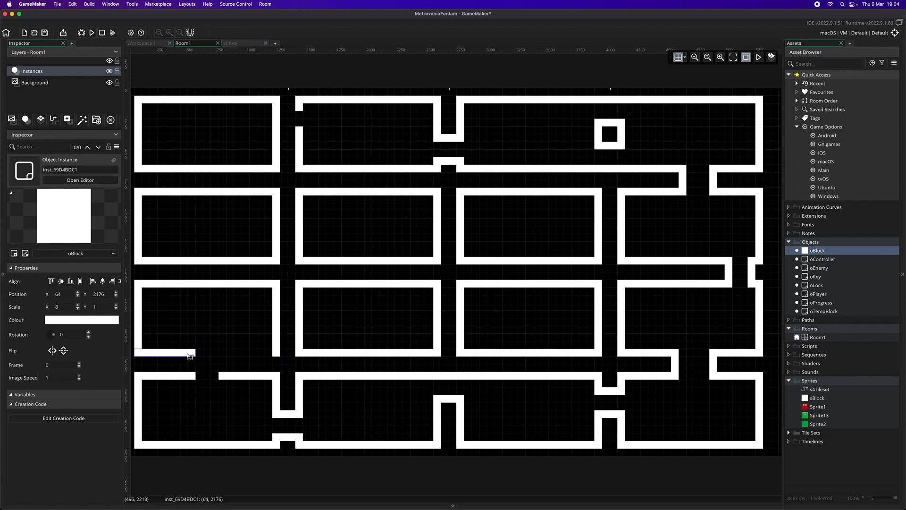
pyautogui.press('super+v')
pyautogui.moveTo(193, 361); pyautogui.dragTo(271, 358)
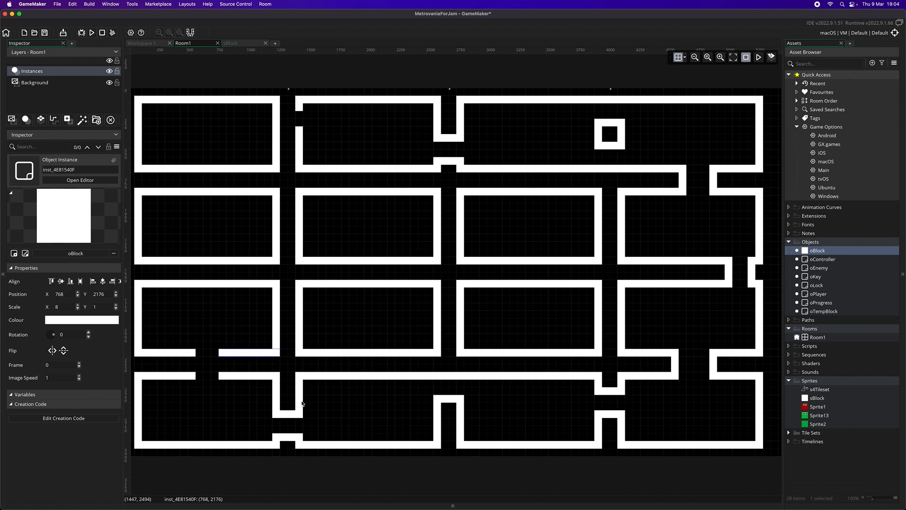
# - Wall both sides of the vertical passage above the bottom row's first room with oBlocks at X 512 and X 768, Y 2240, Y scale 2
pyautogui.click(293, 438)
pyautogui.moveTo(819, 251); pyautogui.dragTo(194, 362)
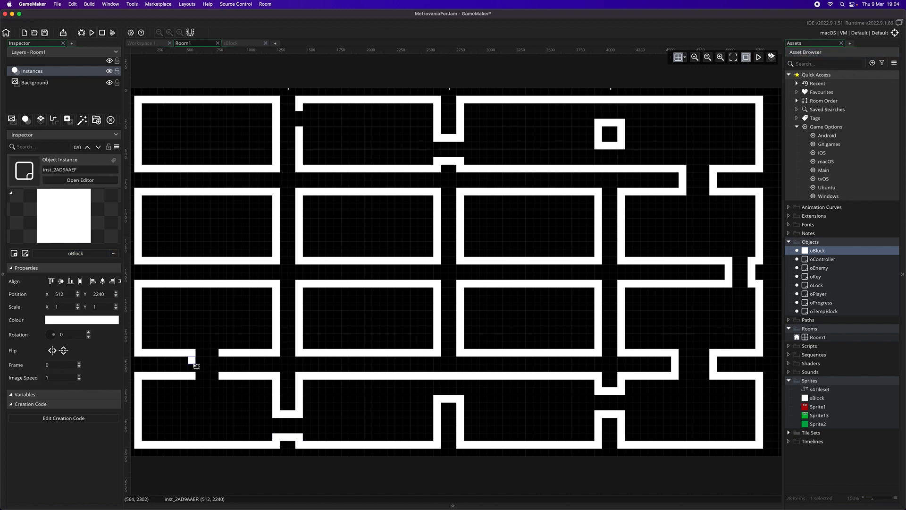
pyautogui.moveTo(194, 368); pyautogui.dragTo(224, 364)
pyautogui.press('super+v')
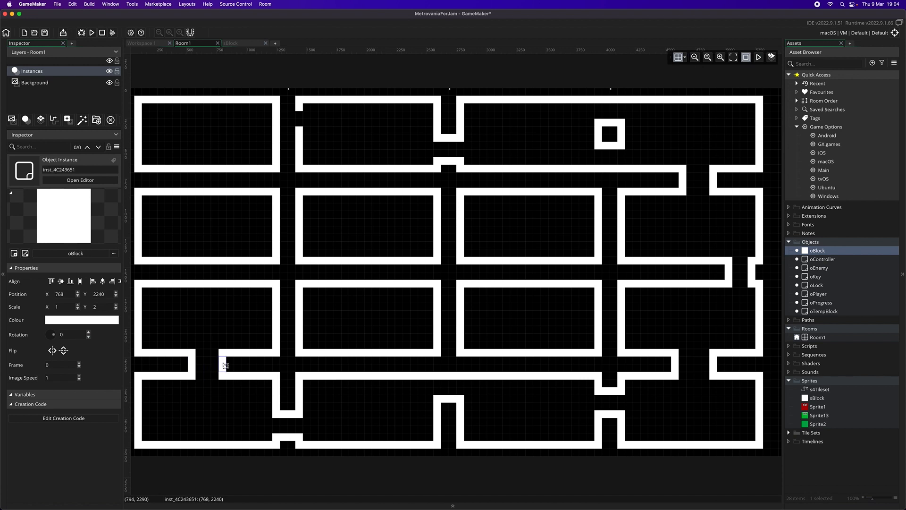
# - Shorten the walls between the third row's first and second rooms to Y scale 5 and bridge the gap with oBlocks at Y 1920 and Y 2112
pyautogui.click(277, 335)
pyautogui.moveTo(280, 358); pyautogui.dragTo(275, 328)
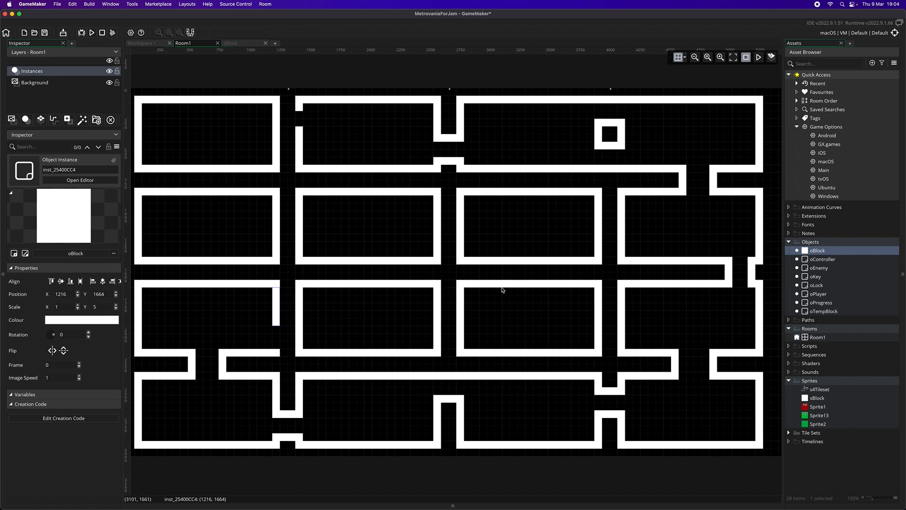
pyautogui.moveTo(816, 251); pyautogui.dragTo(277, 347)
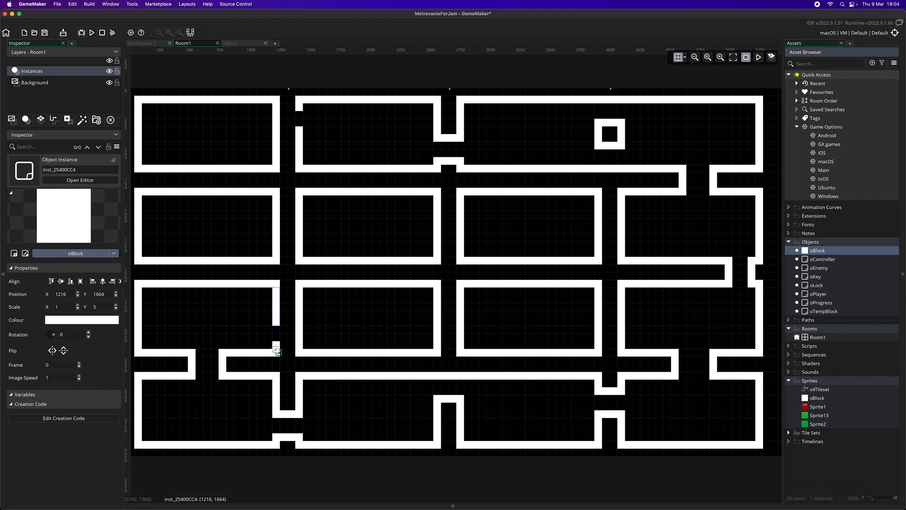
pyautogui.click(297, 343)
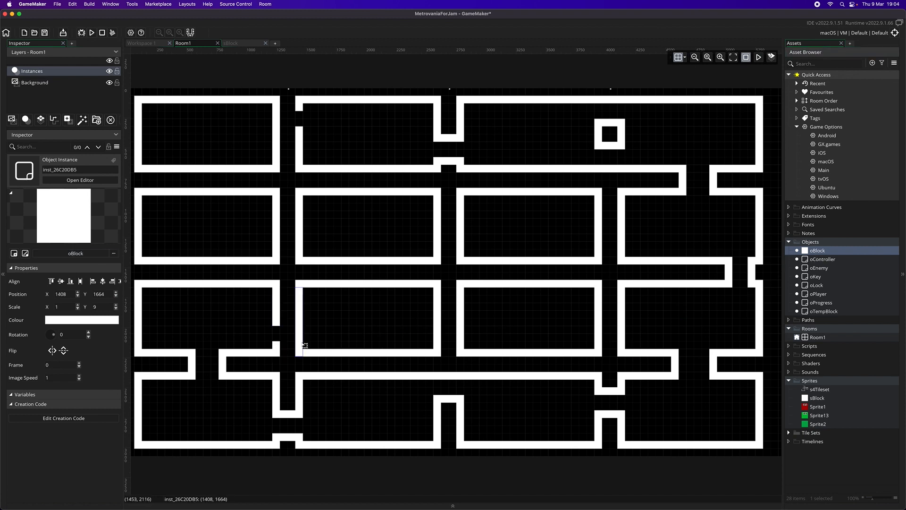
pyautogui.moveTo(298, 352); pyautogui.dragTo(295, 326)
pyautogui.click(278, 347)
pyautogui.moveTo(281, 345); pyautogui.dragTo(303, 345)
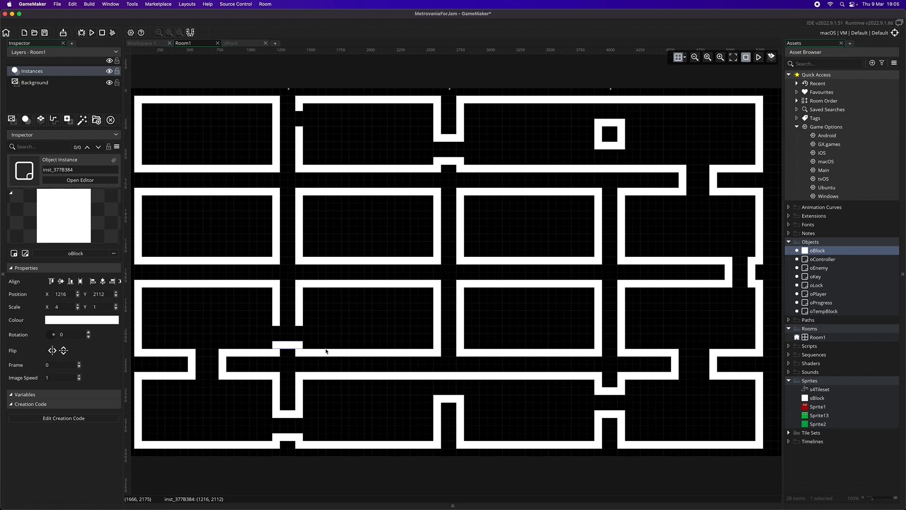
pyautogui.moveTo(817, 251); pyautogui.dragTo(280, 323)
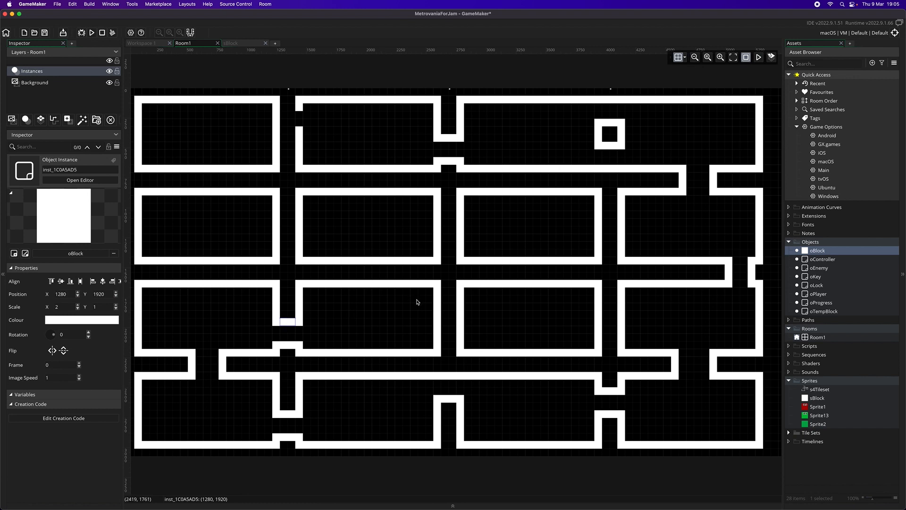
# - Open two gaps in the bottom row's third room's ceiling, leaving a middle piece of X scale 4 and a piece at X 3392, scale 9
pyautogui.click(500, 377)
pyautogui.moveTo(457, 376); pyautogui.dragTo(504, 377)
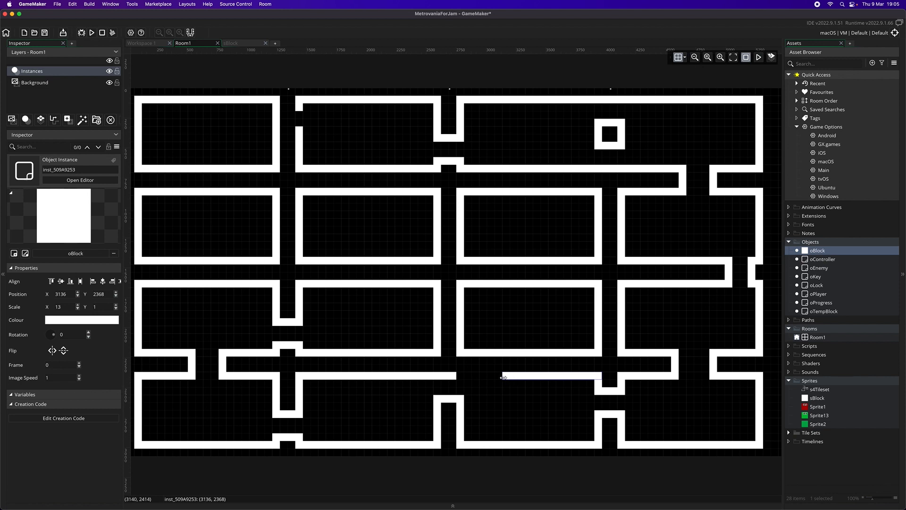
pyautogui.moveTo(818, 251); pyautogui.dragTo(497, 376)
pyautogui.moveTo(587, 378); pyautogui.dragTo(519, 379)
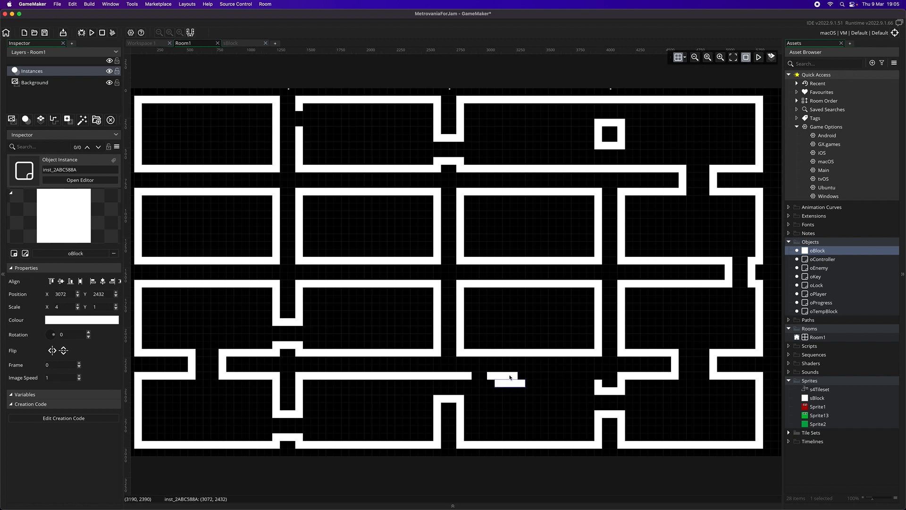
pyautogui.moveTo(513, 378)
pyautogui.keyDown('alt'); pyautogui.mouseDown()
pyautogui.moveTo(595, 376)
pyautogui.moveTo(529, 376)
pyautogui.mouseUp(); pyautogui.keyUp('alt')
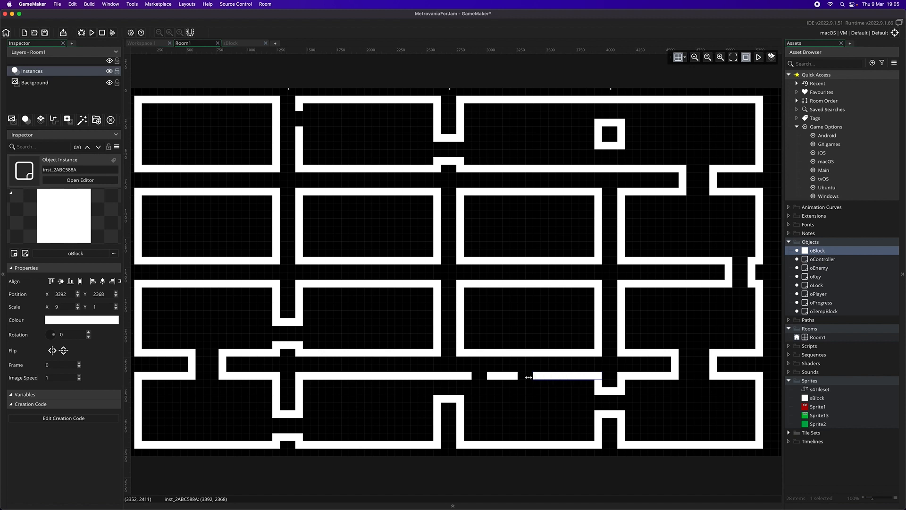
# - Open two matching gaps in the third row's third room's floor with a piece at X 2752, scale 2, a middle piece, and one at X 3392, scale 8
pyautogui.click(528, 351)
pyautogui.moveTo(605, 356); pyautogui.dragTo(475, 360)
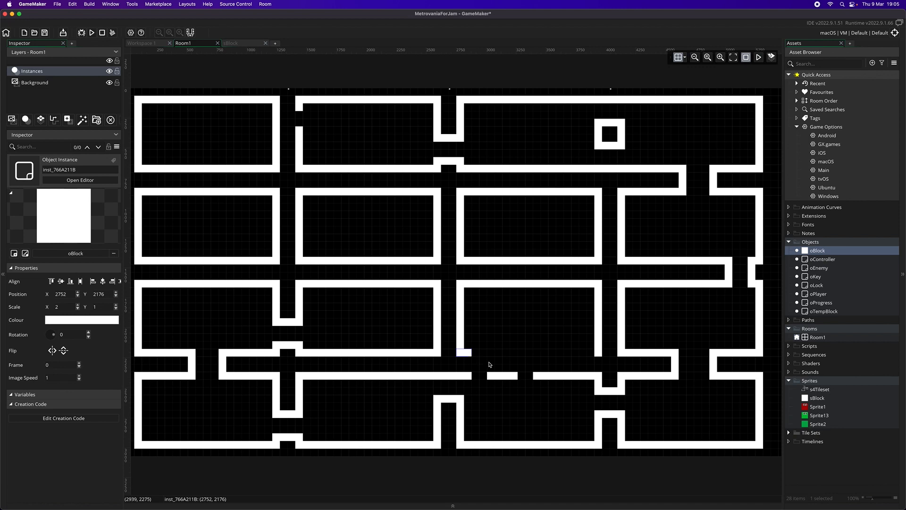
pyautogui.click(506, 377)
pyautogui.keyDown('alt'); pyautogui.moveTo(510, 381); pyautogui.dragTo(526, 352); pyautogui.keyUp('alt')
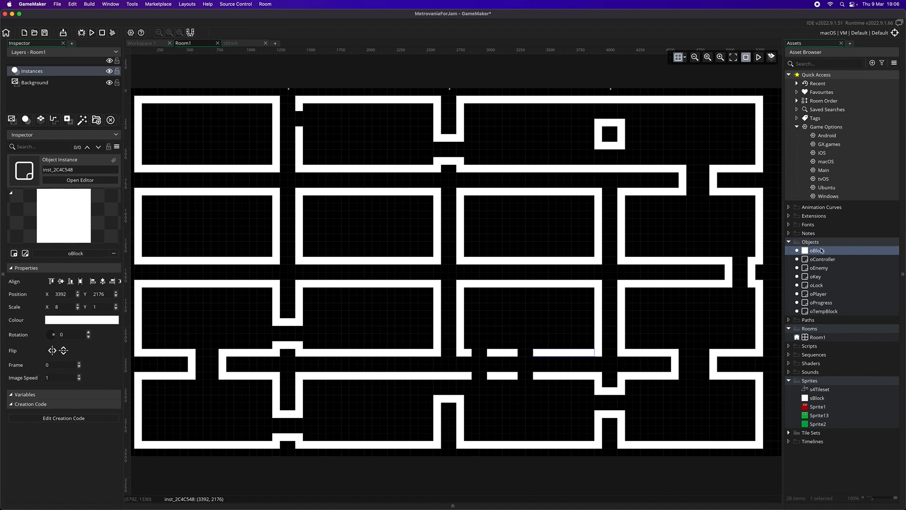
# - Wall the sides of both vertical passages below the third row's third room with four oBlocks at Y 2240, Y scale 2
pyautogui.moveTo(822, 251); pyautogui.dragTo(495, 370)
pyautogui.press('super+c')
pyautogui.press('super+v')
pyautogui.press('super+v')
pyautogui.press('super+v')
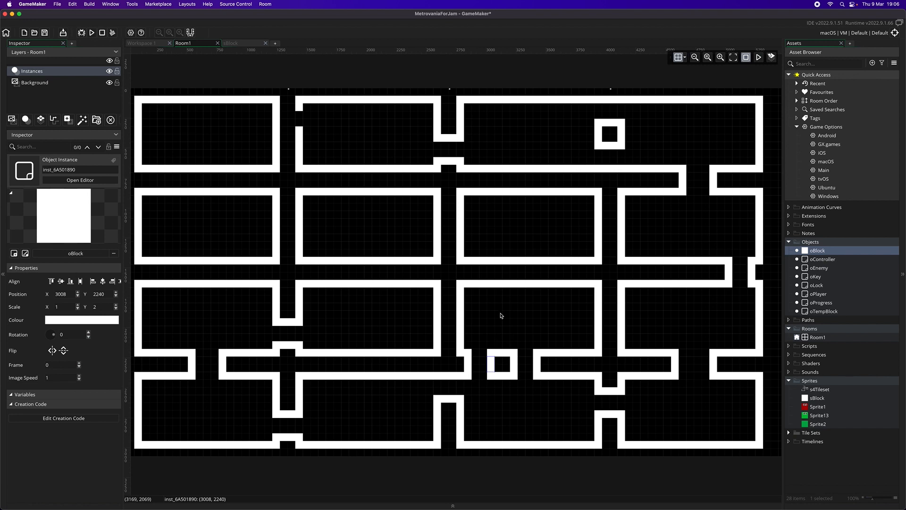
# - Open a gap in the third row's third room's ceiling between a piece at X 2752, scale 2, and a long piece reaching its right wall
pyautogui.click(513, 285)
pyautogui.moveTo(594, 289); pyautogui.dragTo(475, 288)
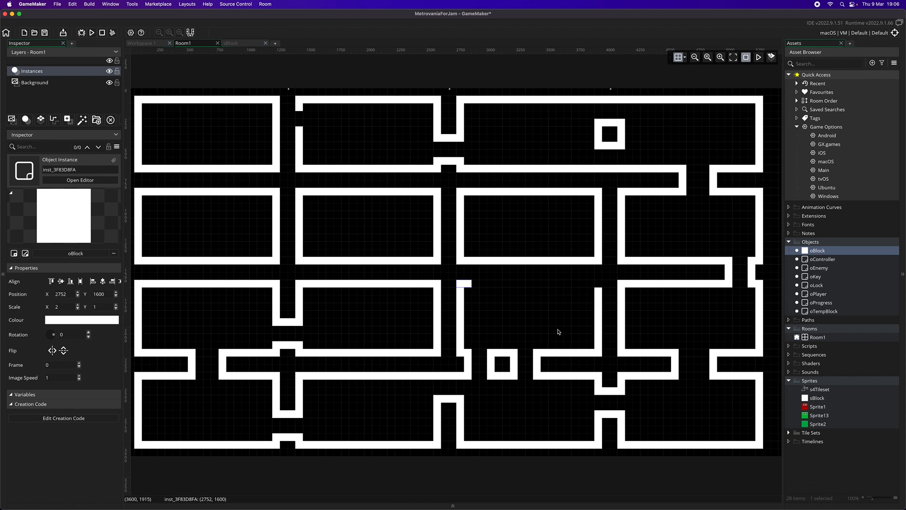
pyautogui.click(569, 354)
pyautogui.press('super+v')
pyautogui.moveTo(568, 360); pyautogui.dragTo(574, 285)
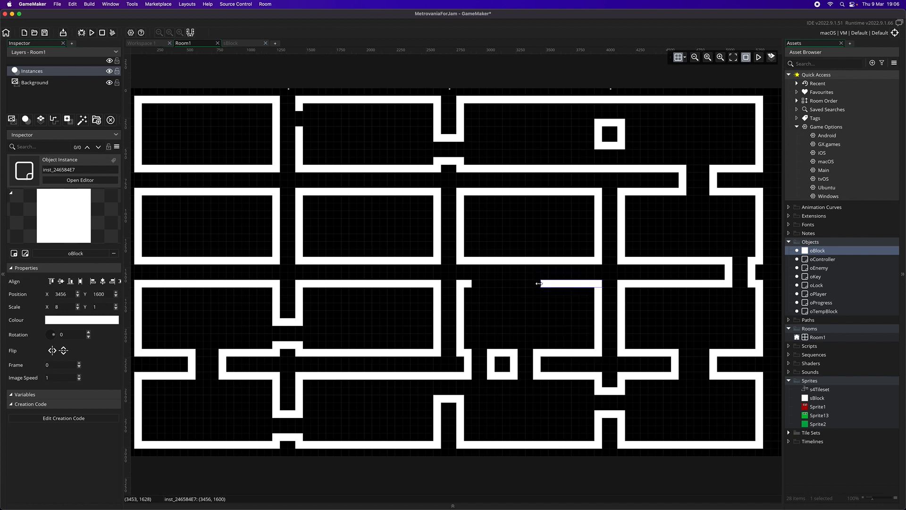
pyautogui.moveTo(541, 283); pyautogui.dragTo(486, 285)
# - Open a matching gap in the second row's third room's floor and wall both sides of the passage with oBlocks of Y scale 2
pyautogui.click(484, 261)
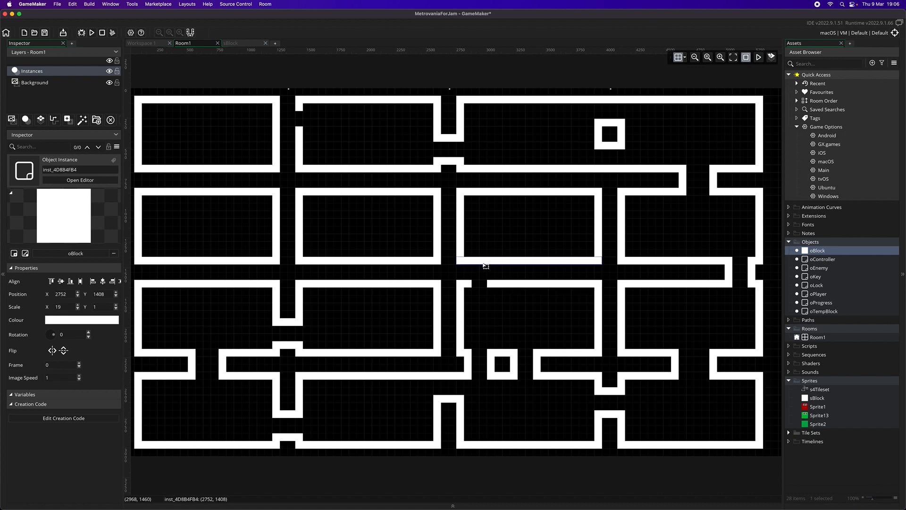
pyautogui.moveTo(457, 260); pyautogui.dragTo(488, 260)
pyautogui.keyDown('alt'); pyautogui.click(760, 286); pyautogui.keyUp('alt')
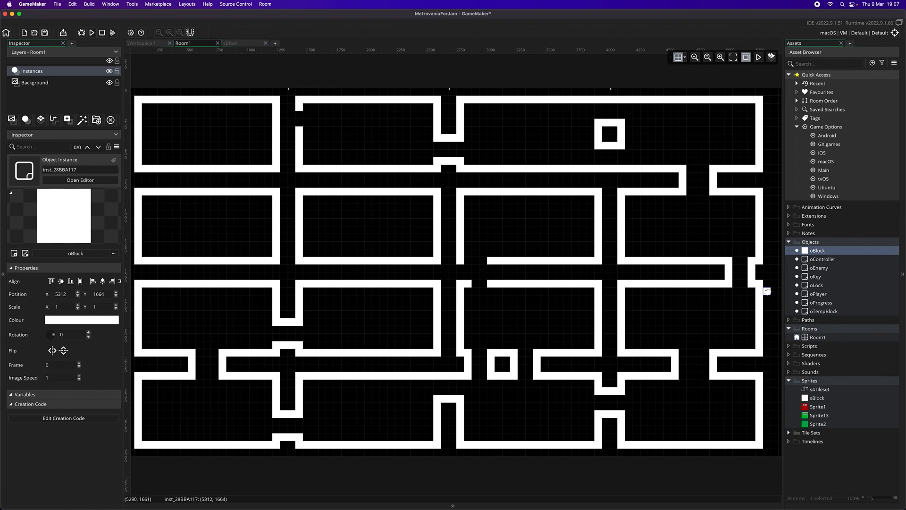
pyautogui.keyDown('alt'); pyautogui.click(545, 290); pyautogui.keyUp('alt')
pyautogui.moveTo(543, 290); pyautogui.dragTo(472, 279)
pyautogui.moveTo(804, 251); pyautogui.dragTo(492, 280)
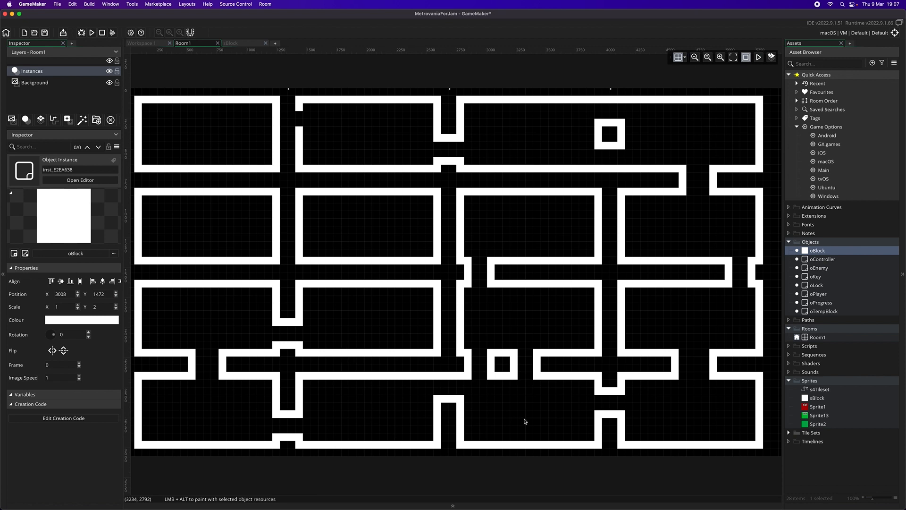
pyautogui.click(535, 194)
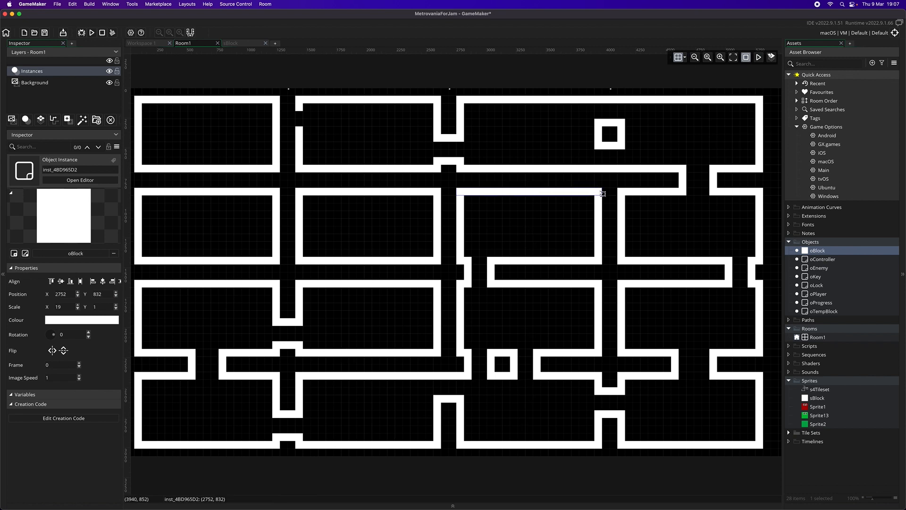
pyautogui.moveTo(605, 194); pyautogui.dragTo(526, 194)
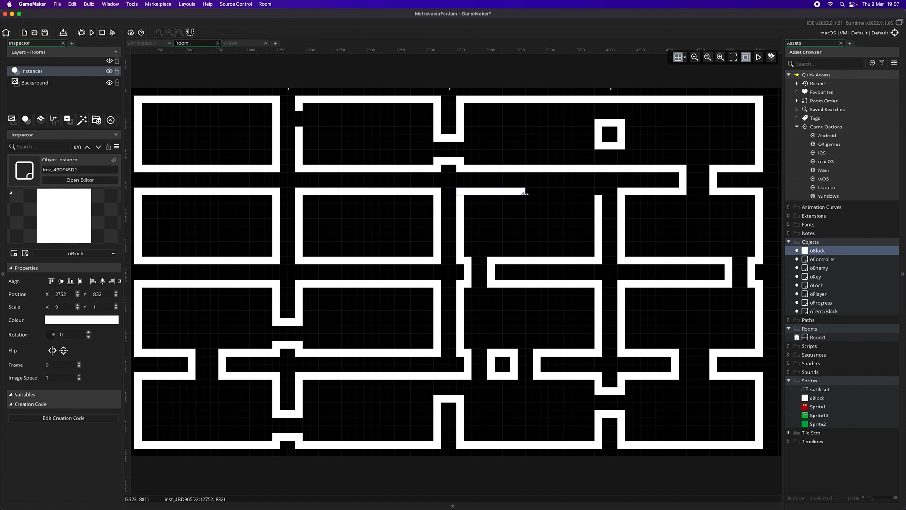
pyautogui.click(598, 195)
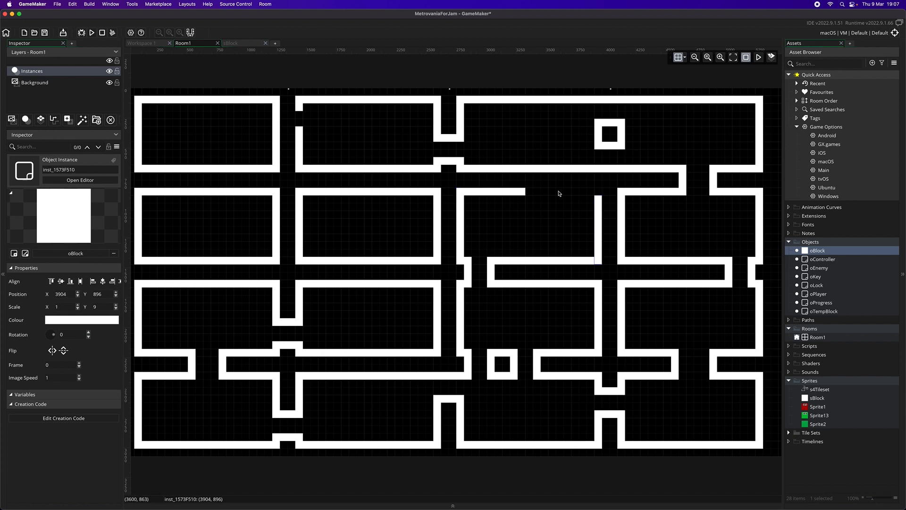
pyautogui.click(504, 193)
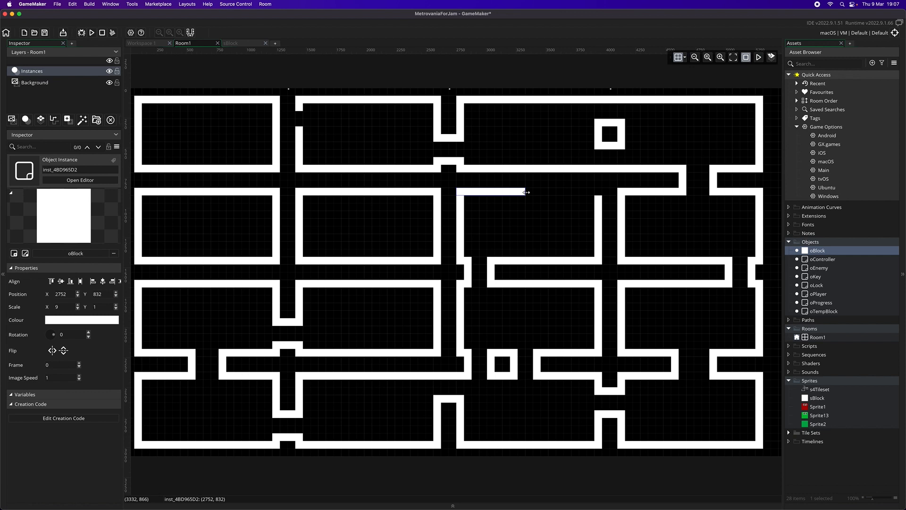
pyautogui.moveTo(526, 193); pyautogui.dragTo(598, 196)
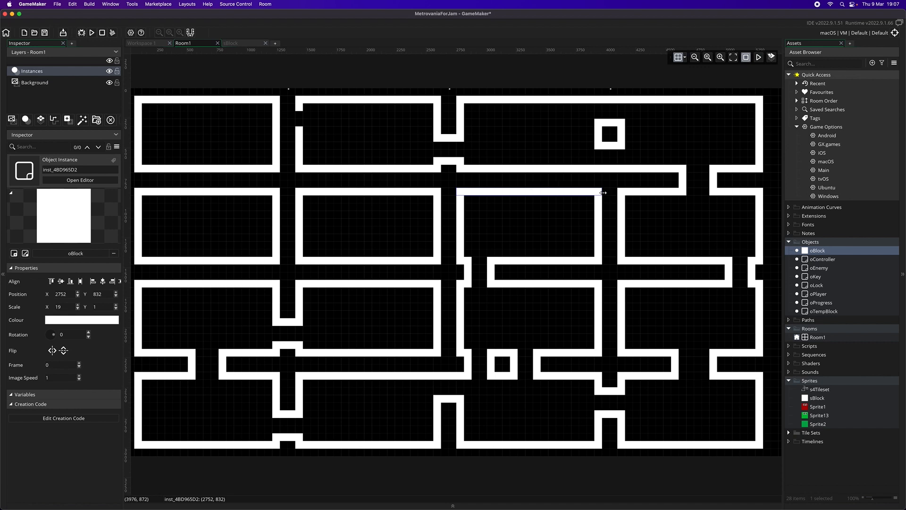
# - Split the second row's third room's ceiling into pieces at X 2752, scale 9, and X 3456, scale 8, leaving a gap between them
pyautogui.moveTo(603, 193); pyautogui.dragTo(526, 196)
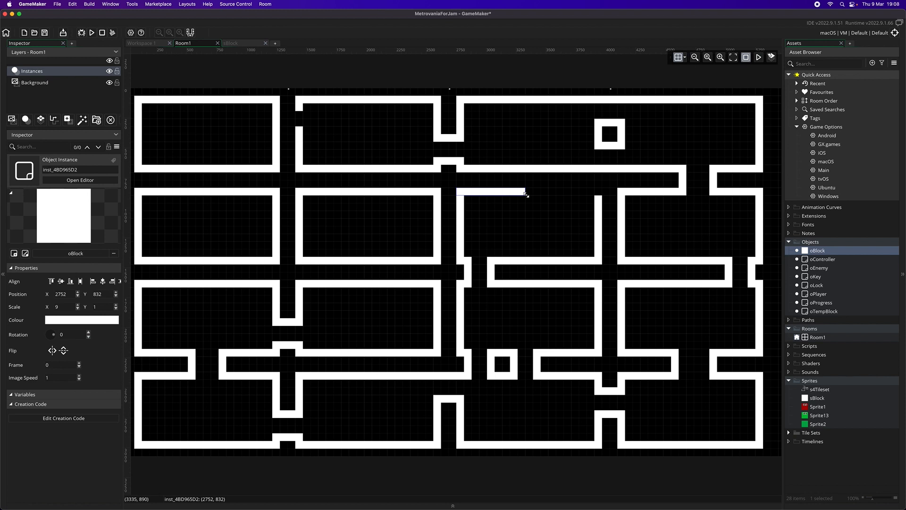
pyautogui.press('super+v')
pyautogui.moveTo(528, 201); pyautogui.dragTo(593, 193)
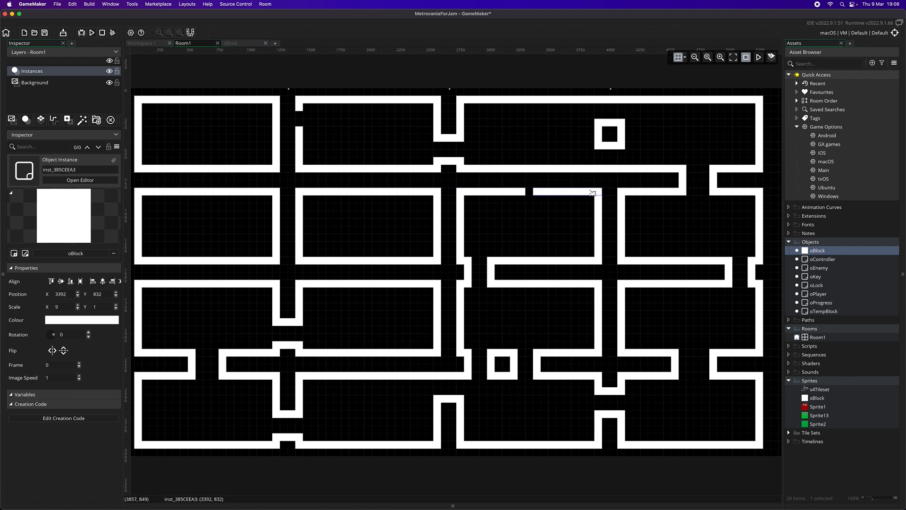
pyautogui.moveTo(538, 194); pyautogui.dragTo(548, 193)
# - Open a matching gap in the top row's third room's floor with pieces at X 3456, scale 8, and X 2752, scale 9
pyautogui.click(530, 169)
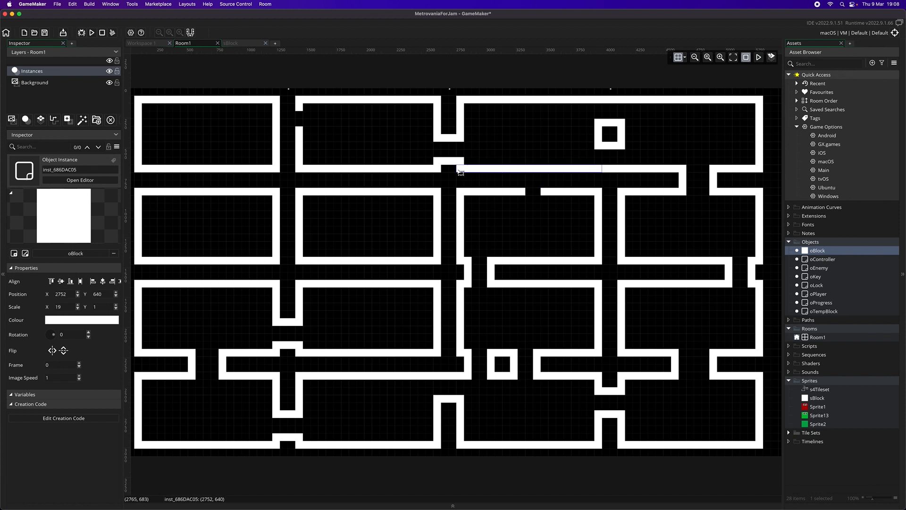
pyautogui.moveTo(458, 173); pyautogui.dragTo(539, 176)
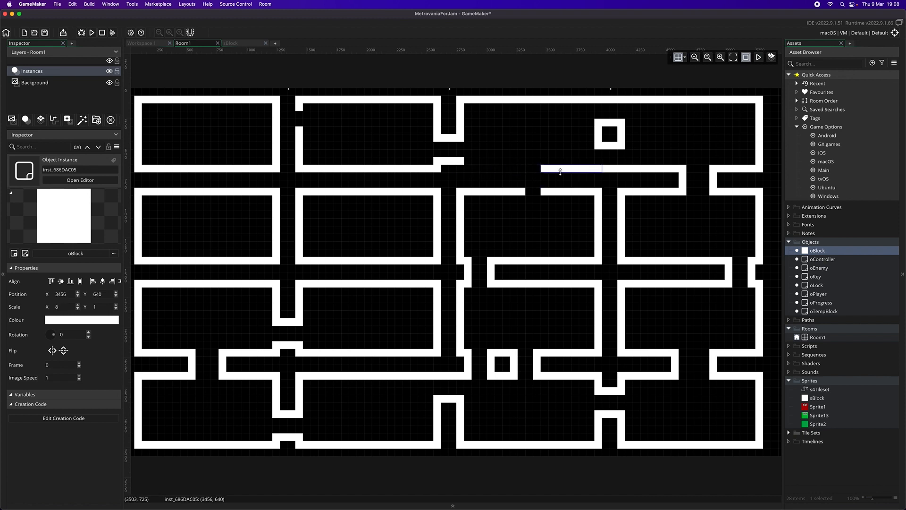
pyautogui.hotkey('ctrl', 'd')
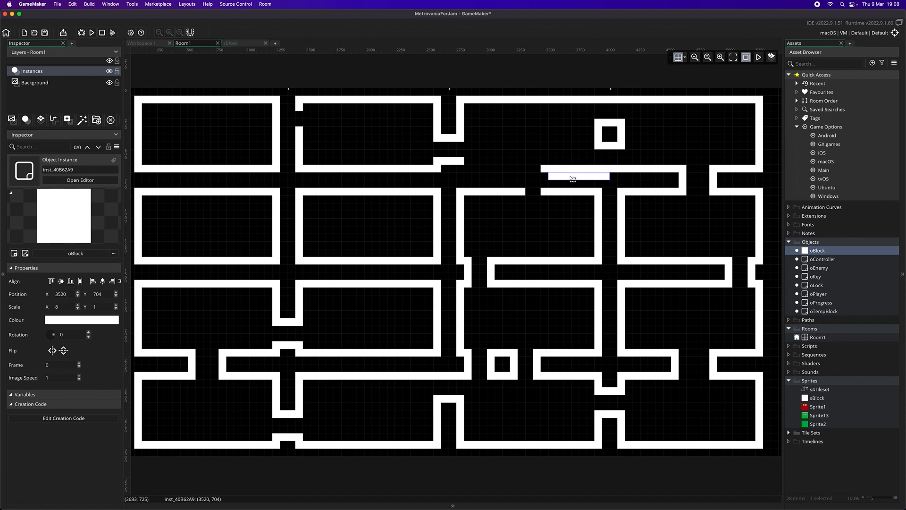
pyautogui.moveTo(573, 178); pyautogui.dragTo(525, 169)
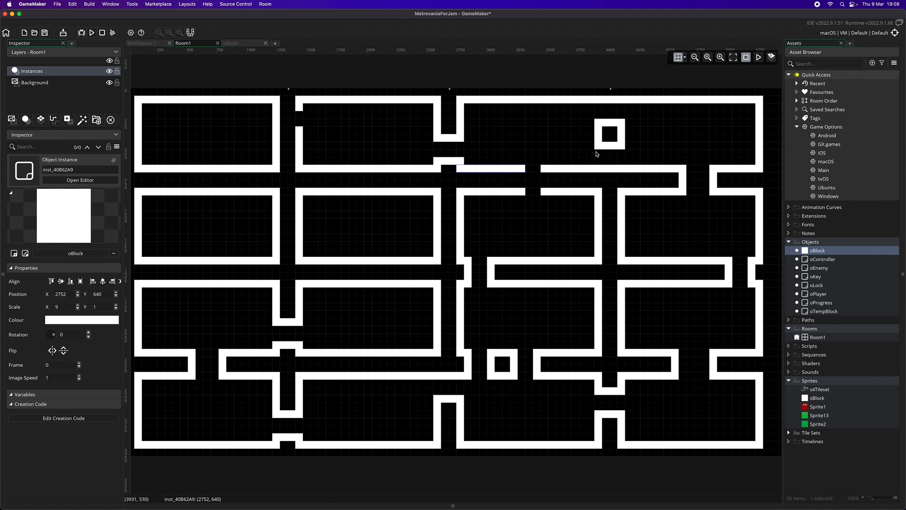
# - Wall both sides of the passage between the top row's third room and the room below with oBlocks of Y scale 2
pyautogui.click(601, 141)
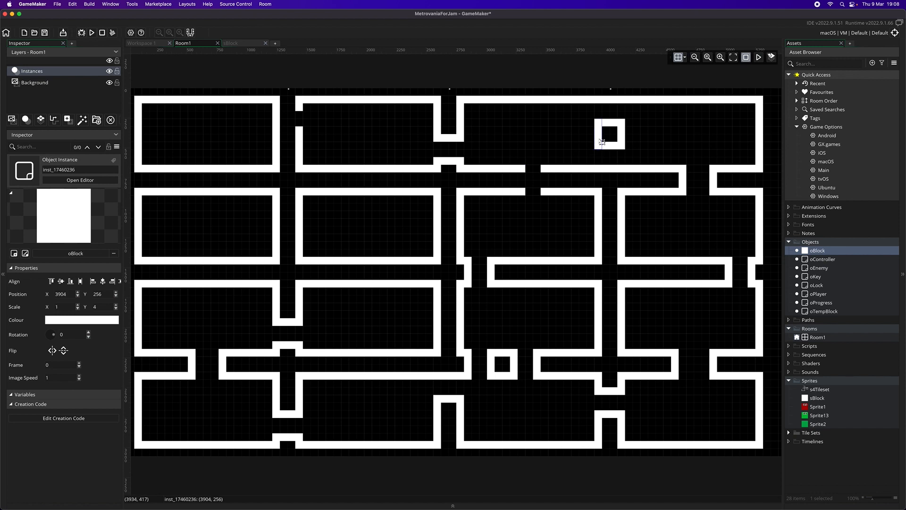
pyautogui.keyDown('alt'); pyautogui.moveTo(602, 141); pyautogui.dragTo(549, 184); pyautogui.keyUp('alt')
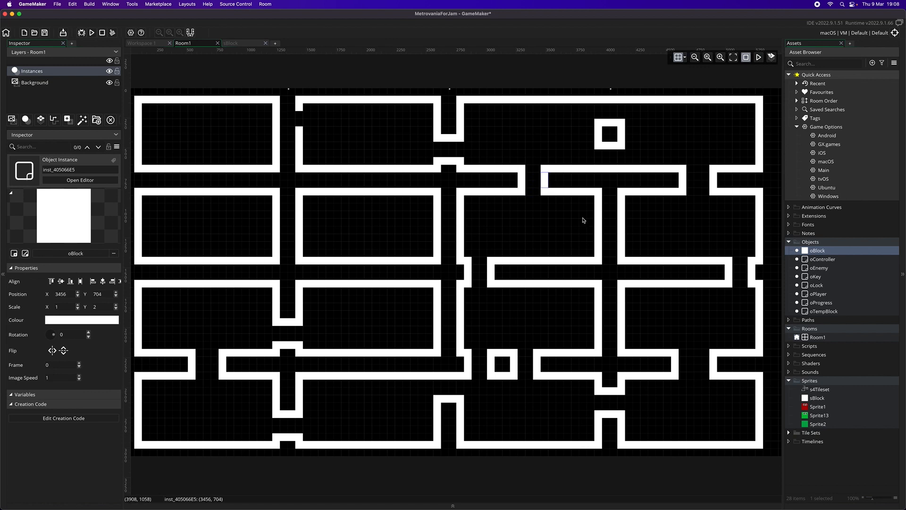
# - Shorten the facing walls of the second row's second and third rooms to Y 1344, scale 2, bridging them with an oBlock of X scale 2
pyautogui.click(461, 254)
pyautogui.moveTo(461, 195); pyautogui.dragTo(467, 246)
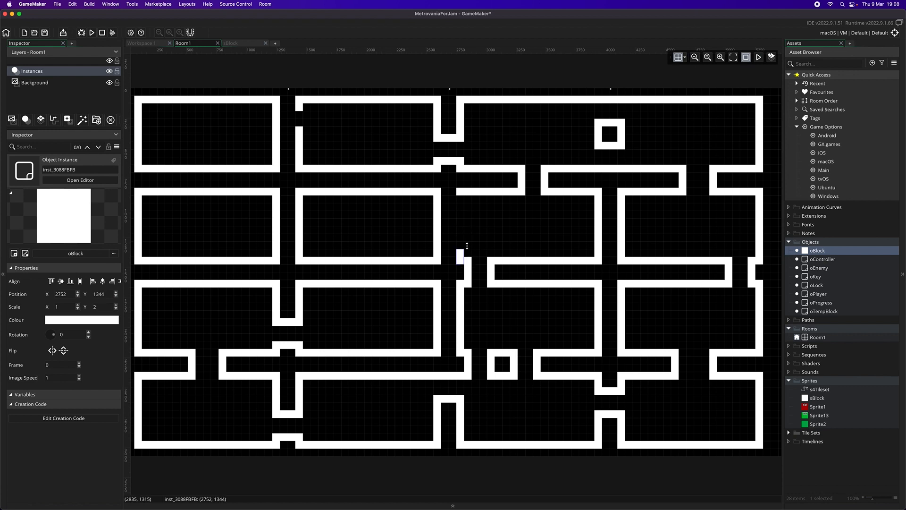
pyautogui.click(439, 231)
pyautogui.moveTo(439, 196); pyautogui.dragTo(438, 246)
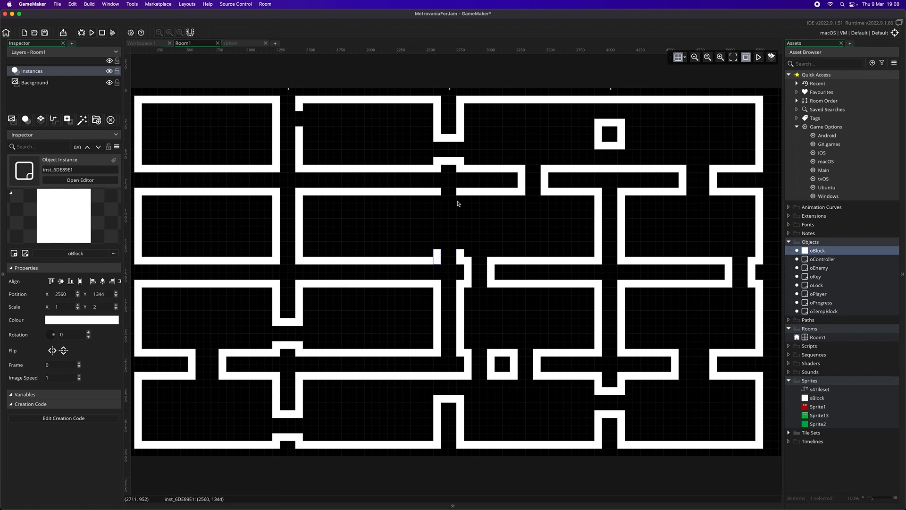
pyautogui.moveTo(823, 257); pyautogui.dragTo(457, 255)
# - Add upper wall pieces of Y scale 5 at Y 896 on both sides of that passage and close its ceiling with an oBlock of X scale 2
pyautogui.moveTo(824, 251); pyautogui.dragTo(436, 202)
pyautogui.click(436, 201)
pyautogui.moveTo(438, 202); pyautogui.dragTo(440, 233)
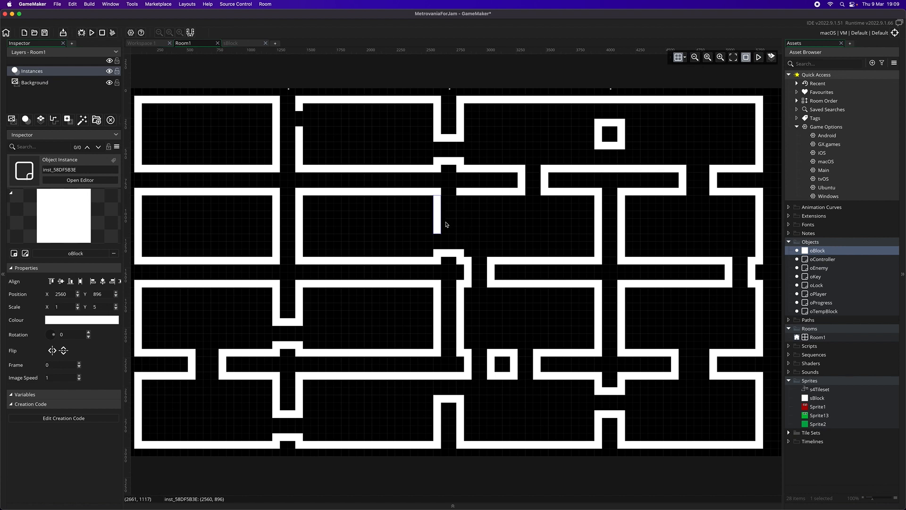
pyautogui.press('super+v')
pyautogui.moveTo(450, 228); pyautogui.dragTo(463, 219)
pyautogui.click(453, 255)
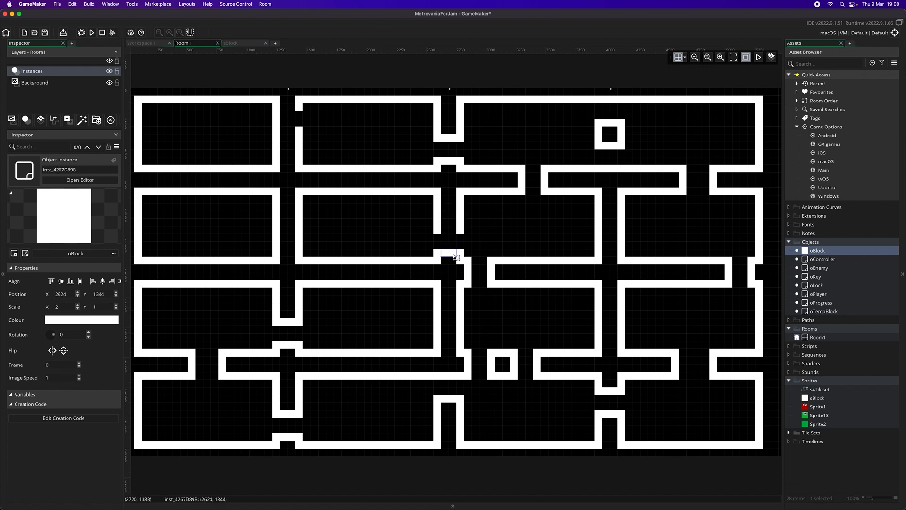
pyautogui.press('super+v')
pyautogui.moveTo(457, 259); pyautogui.dragTo(446, 235)
# - Shorten the top row's first room's floor and the ceiling of the room below it to X scale 8
pyautogui.click(203, 168)
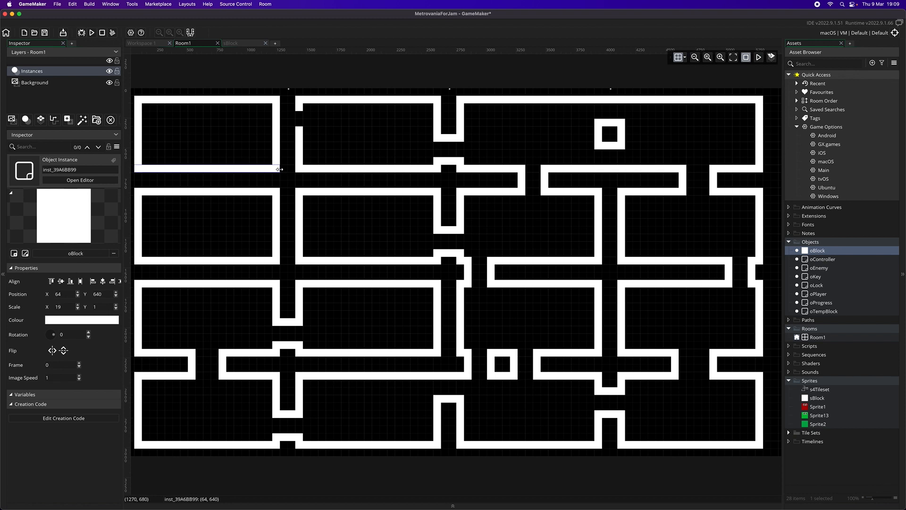
pyautogui.moveTo(280, 169); pyautogui.dragTo(195, 170)
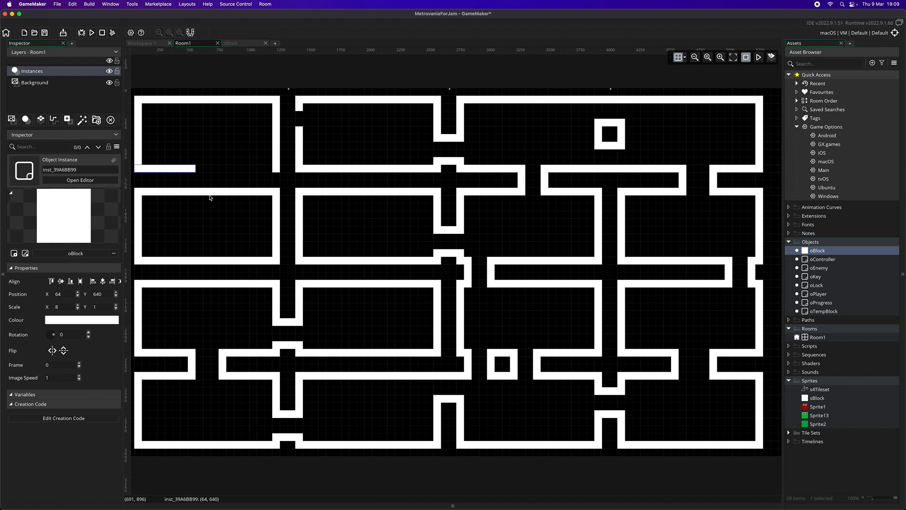
pyautogui.click(218, 195)
pyautogui.moveTo(280, 192); pyautogui.dragTo(197, 195)
# - Duplicate both shortened pieces to X 768 at Y 640 and Y 832, leaving matching gaps between the two first-column rooms
pyautogui.click(182, 170)
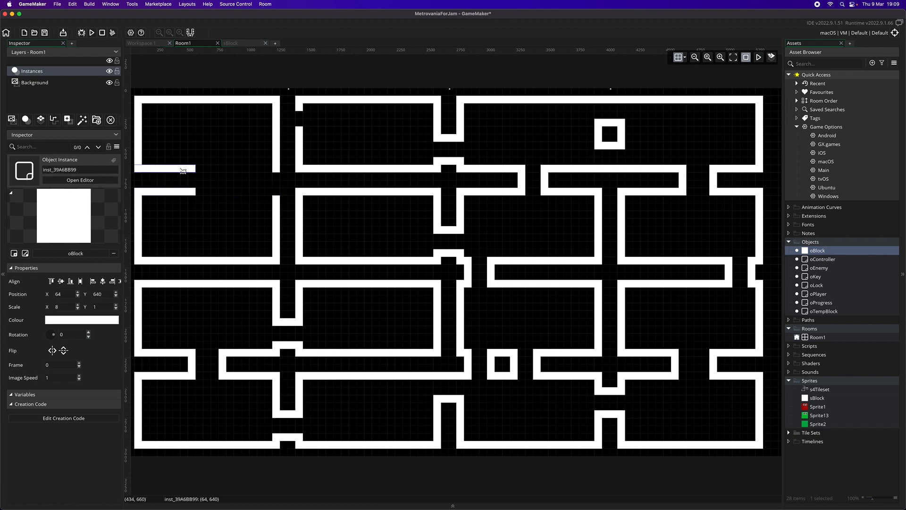
pyautogui.press('super+v')
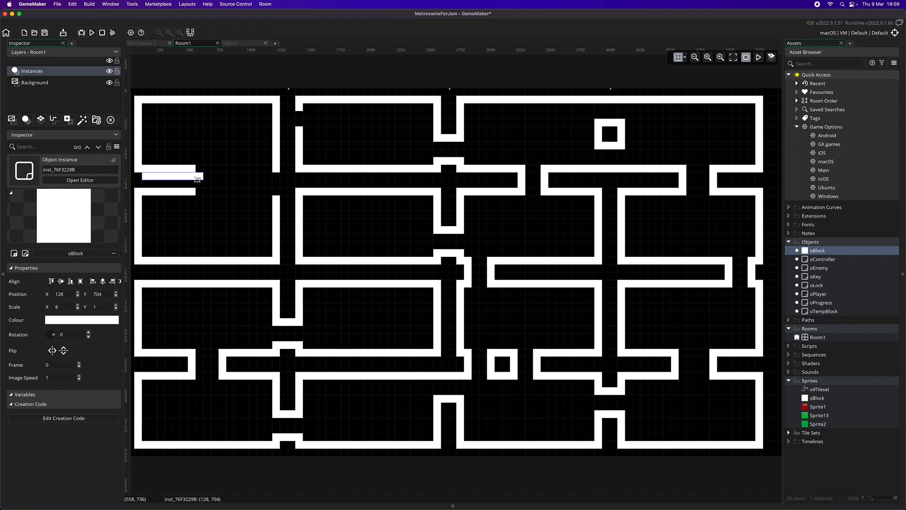
pyautogui.moveTo(195, 176); pyautogui.dragTo(275, 173)
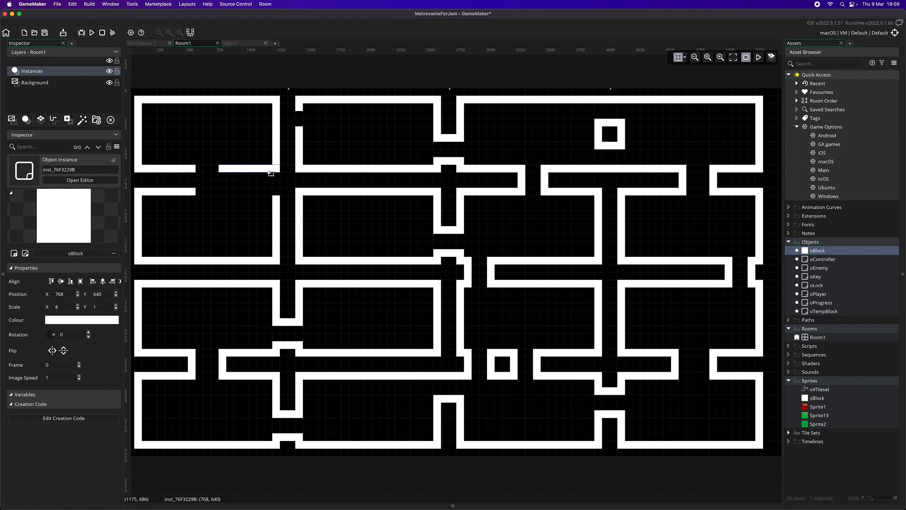
pyautogui.click(176, 193)
pyautogui.press('super+v')
pyautogui.moveTo(178, 198); pyautogui.dragTo(259, 194)
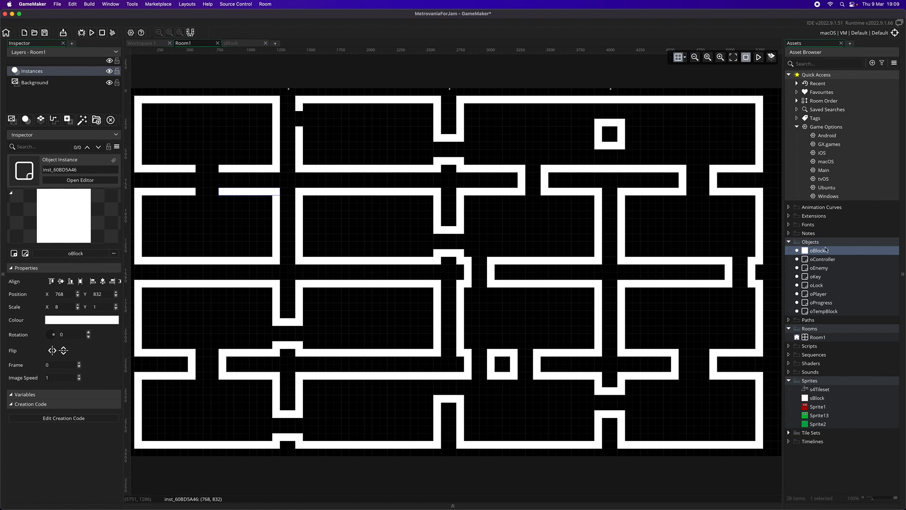
# - Wall both sides of the passage between the top two first-column rooms with oBlocks of Y scale 2
pyautogui.moveTo(827, 251); pyautogui.dragTo(222, 171)
pyautogui.press('super+v')
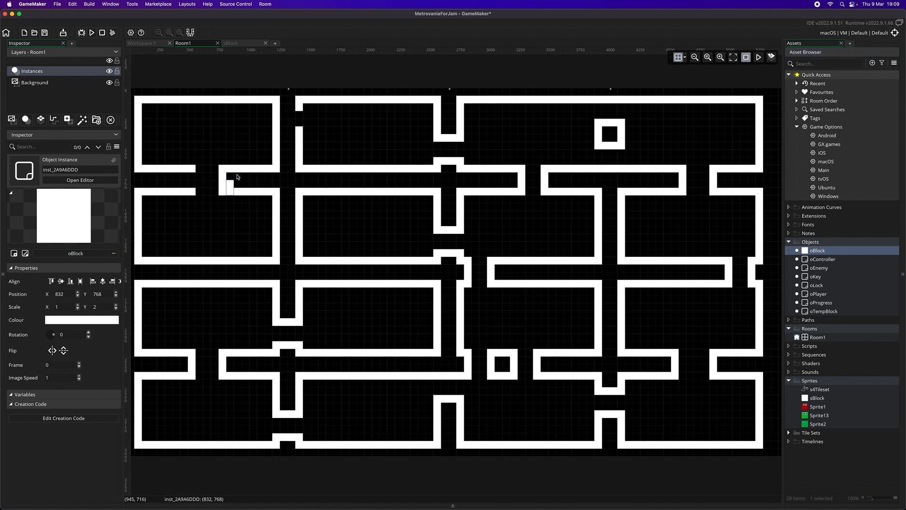
pyautogui.moveTo(231, 187); pyautogui.dragTo(192, 178)
# - Shorten the top row's first room's right wall to Y 320, scale 6, and bridge the passage's ceiling at Y 128 and its floor with oBlocks
pyautogui.click(276, 126)
pyautogui.moveTo(277, 103); pyautogui.dragTo(279, 126)
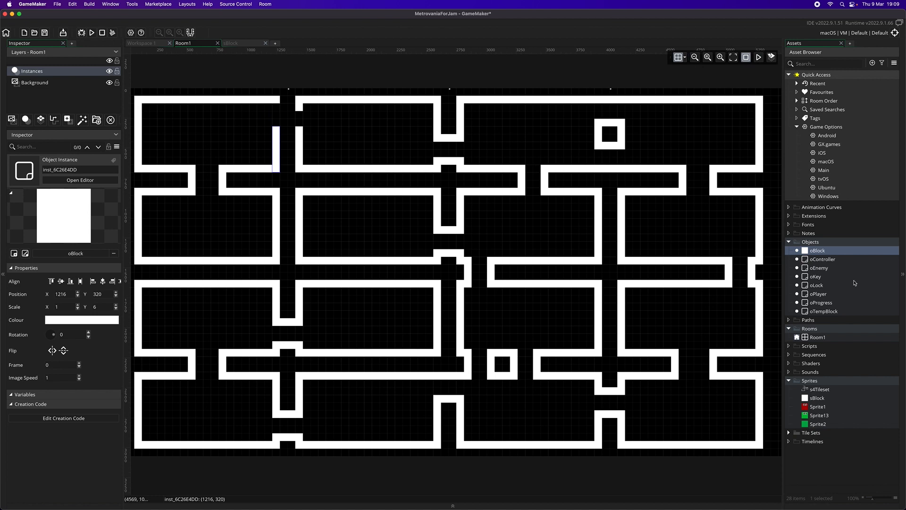
pyautogui.click(817, 252)
pyautogui.moveTo(817, 252); pyautogui.dragTo(293, 111)
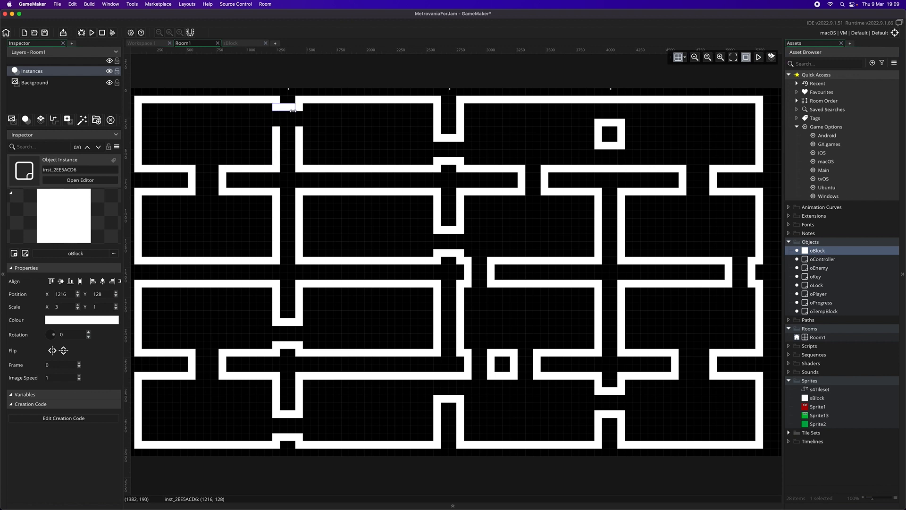
pyautogui.moveTo(822, 256); pyautogui.dragTo(281, 131)
# - Split the top row's second room's ceiling into pieces at X 1408 and X 2112, both X scale 8, leaving a gap between them
pyautogui.click(353, 100)
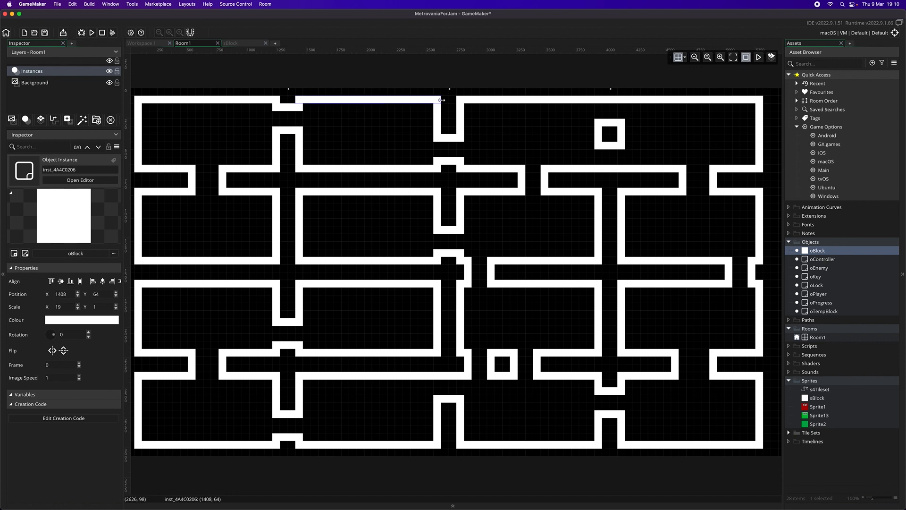
pyautogui.moveTo(442, 100); pyautogui.dragTo(358, 99)
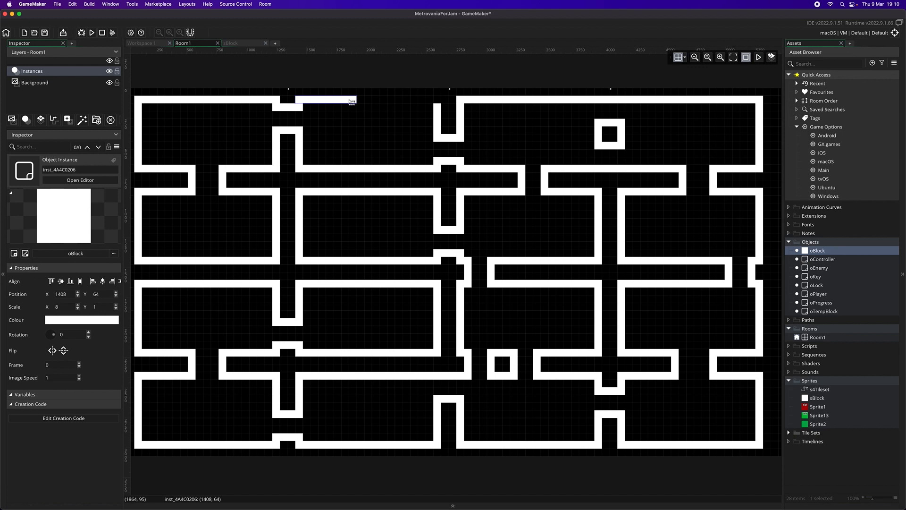
pyautogui.keyDown('alt'); pyautogui.moveTo(352, 103); pyautogui.dragTo(437, 104); pyautogui.keyUp('alt')
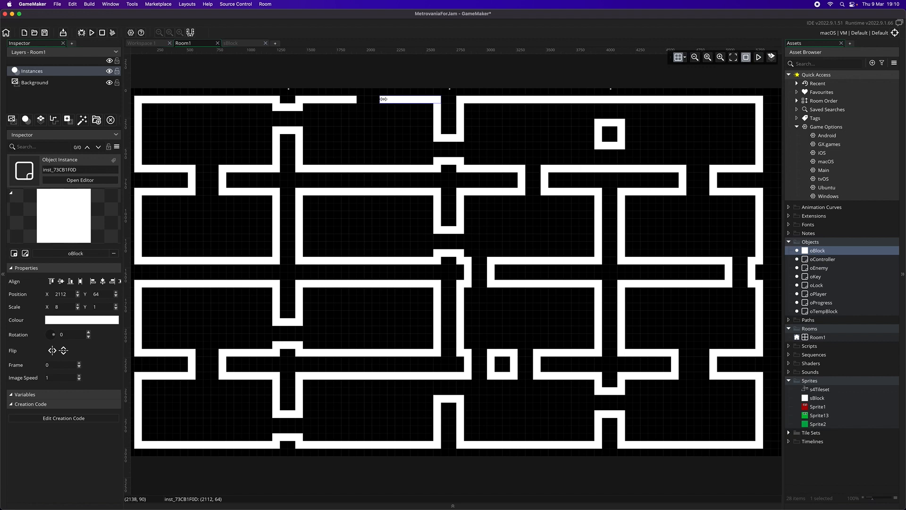
# - Try a wider gap in the top row's second room's ceiling and return both pieces to X scale 8
pyautogui.moveTo(387, 100); pyautogui.dragTo(389, 100)
pyautogui.click(356, 101)
pyautogui.moveTo(352, 100); pyautogui.dragTo(357, 99)
pyautogui.click(391, 102)
pyautogui.moveTo(383, 101); pyautogui.dragTo(379, 100)
# - Assign Sprite1 to oPlayer and place an instance in Room1 in the top row's second room's ceiling gap at X 1984, Y 64
pyautogui.doubleClick(820, 293)
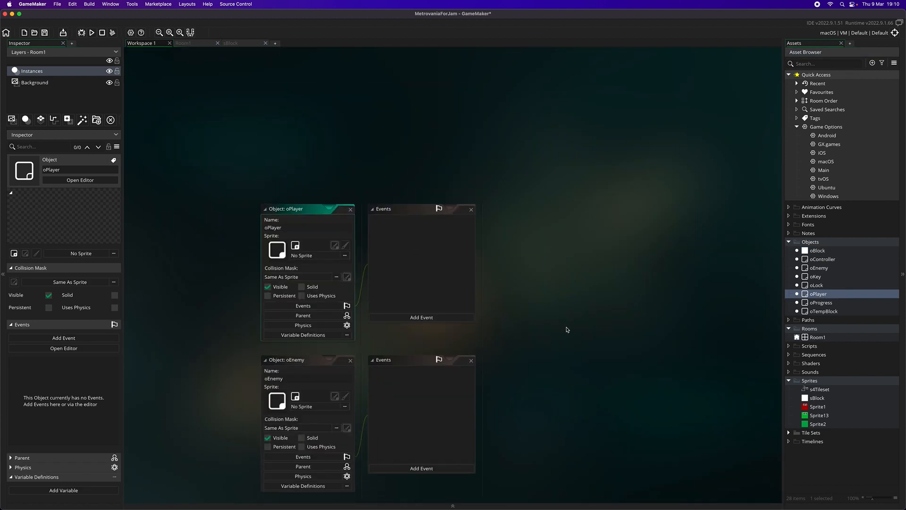
pyautogui.click(326, 255)
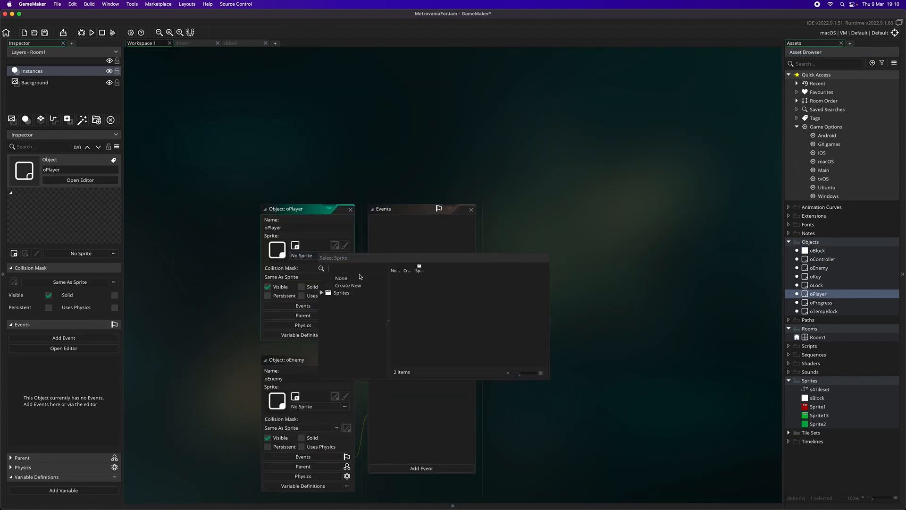
pyautogui.doubleClick(422, 269)
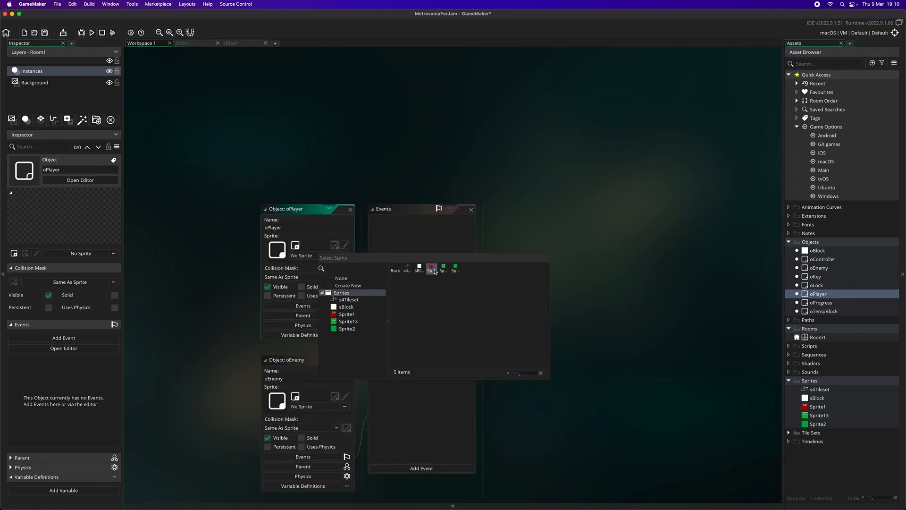
pyautogui.click(432, 269)
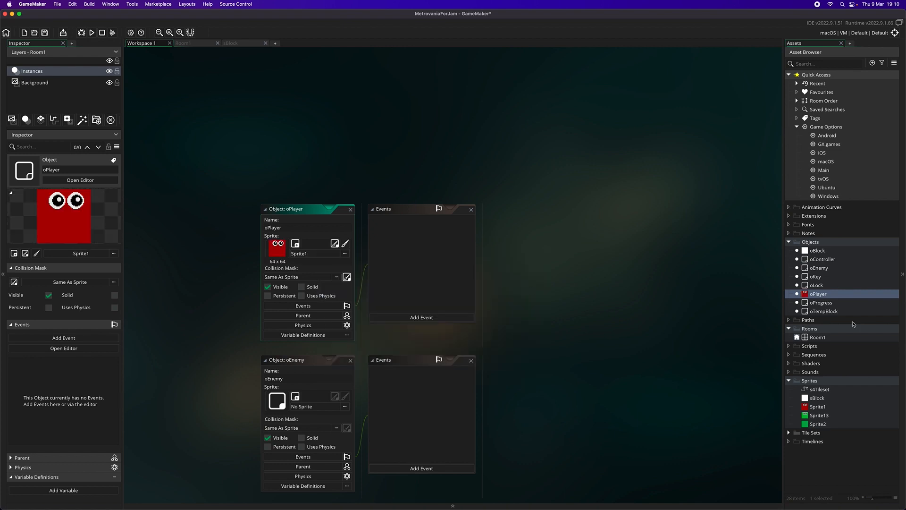
pyautogui.doubleClick(825, 339)
pyautogui.moveTo(818, 294); pyautogui.dragTo(371, 101)
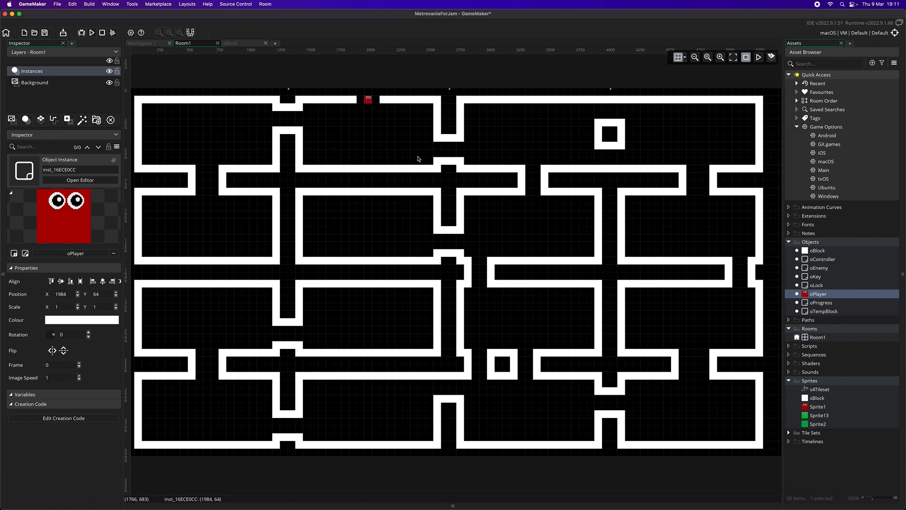
# - Try oBlock platforms in the top row's second room at X 1472, Y 320 and X 1792, Y 384, with oPlayer moved to the first passage
pyautogui.click(813, 249)
pyautogui.moveTo(813, 249); pyautogui.dragTo(324, 129)
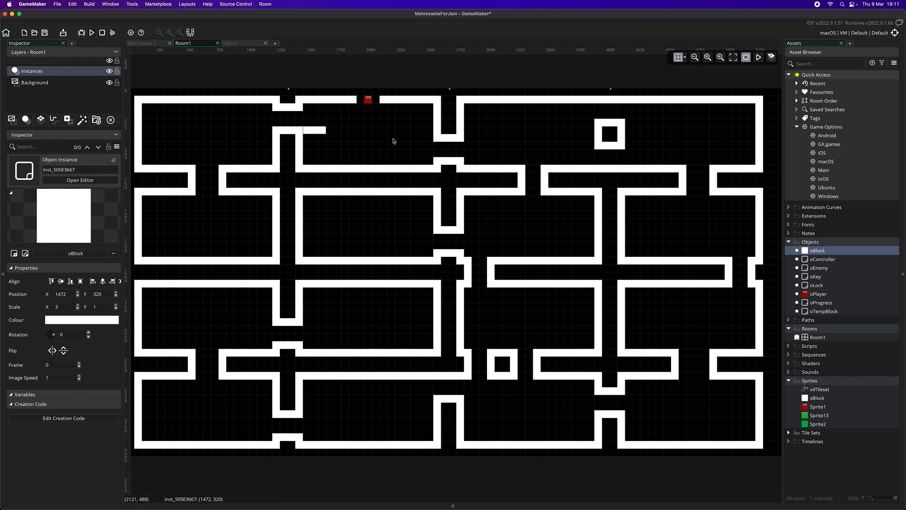
pyautogui.moveTo(368, 100); pyautogui.dragTo(354, 147)
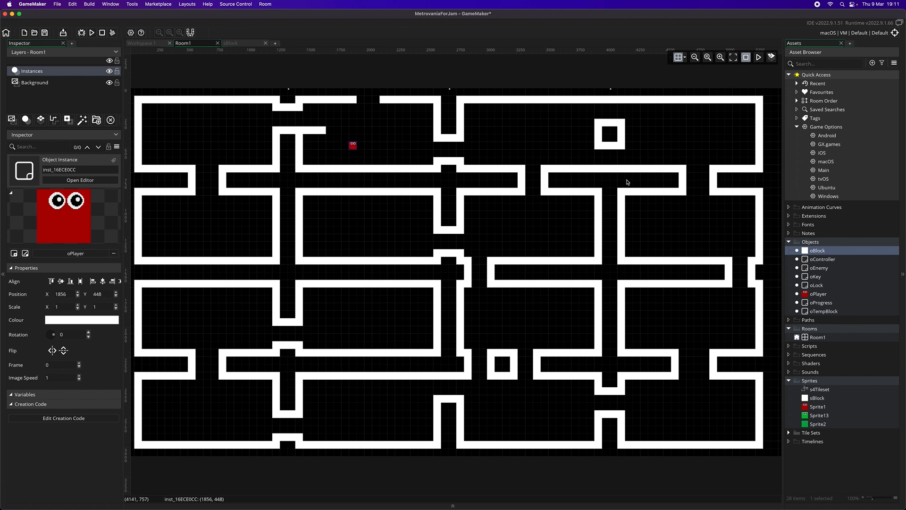
pyautogui.moveTo(822, 253); pyautogui.dragTo(282, 126)
pyautogui.click(326, 131)
pyautogui.moveTo(328, 132); pyautogui.dragTo(312, 133)
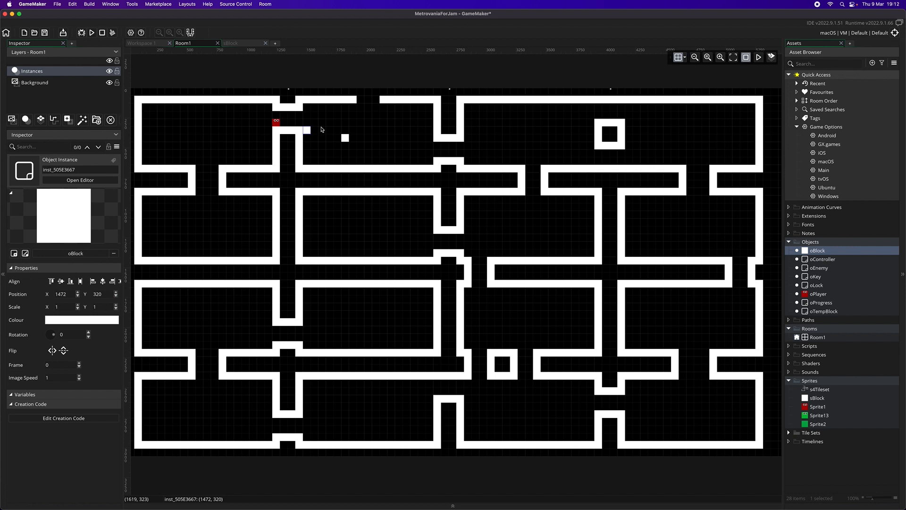
# - Delete the two trial oBlock platforms from the top row's second room
pyautogui.press('Delete')
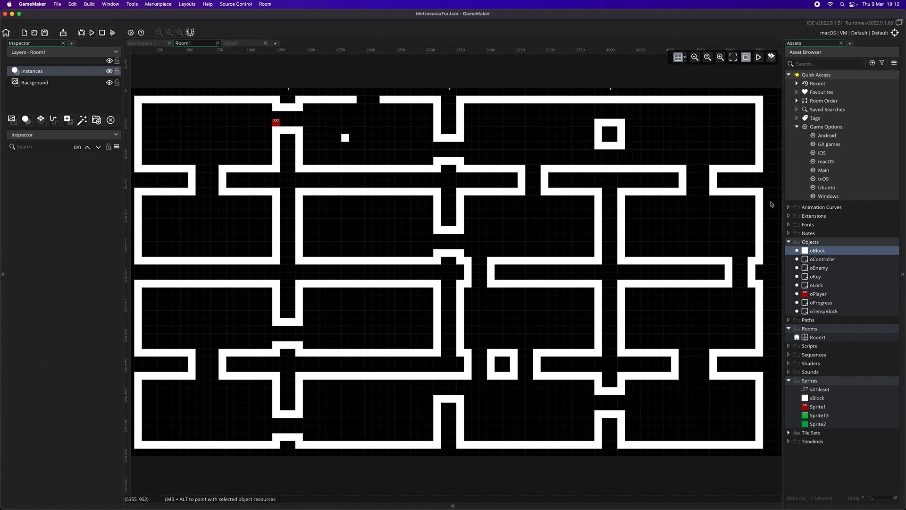
pyautogui.click(346, 137)
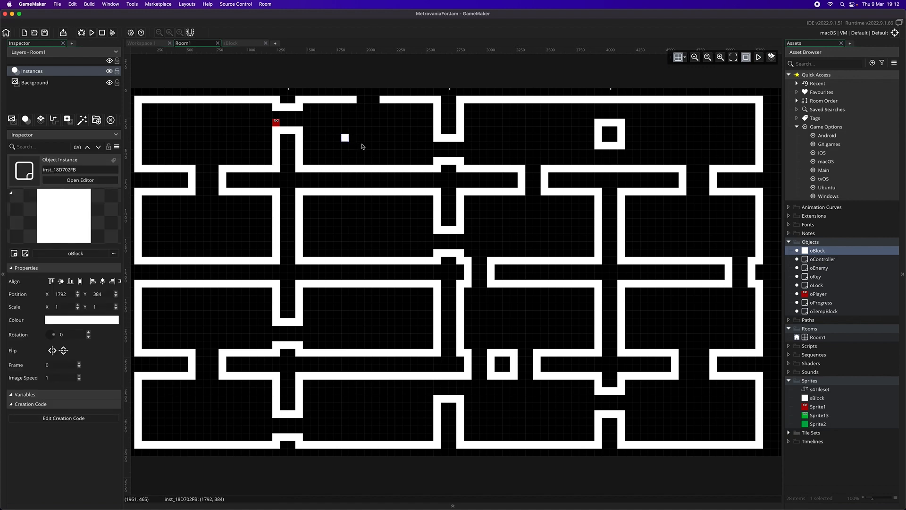
pyautogui.click(363, 147)
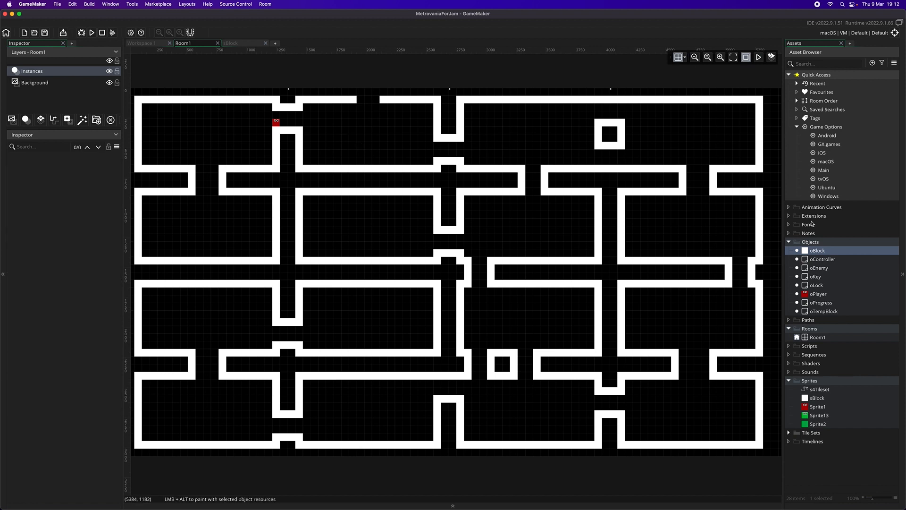
# - Extend the small box in the top row's third room with oBlocks at X 3520, Y 256, scale 6, and X 2816, Y 320, scale 12
pyautogui.moveTo(815, 254); pyautogui.dragTo(547, 125)
pyautogui.click(588, 122)
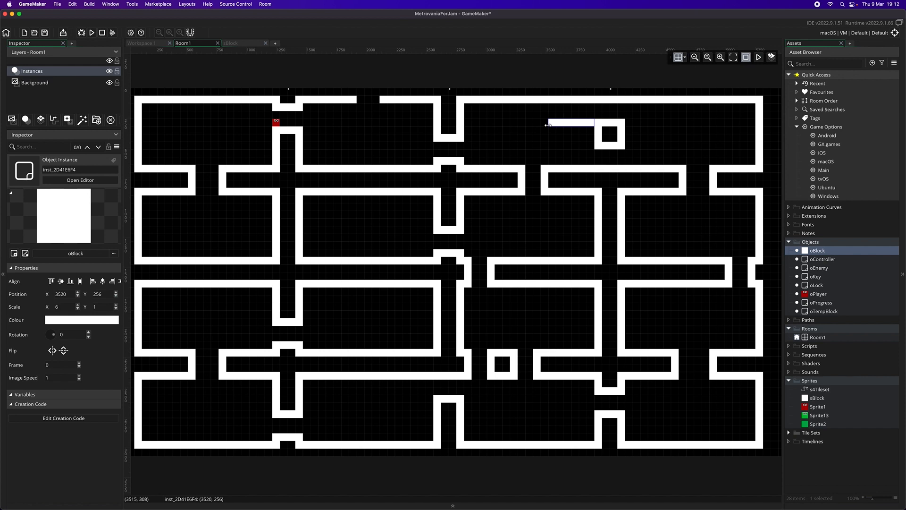
pyautogui.moveTo(813, 251); pyautogui.dragTo(465, 129)
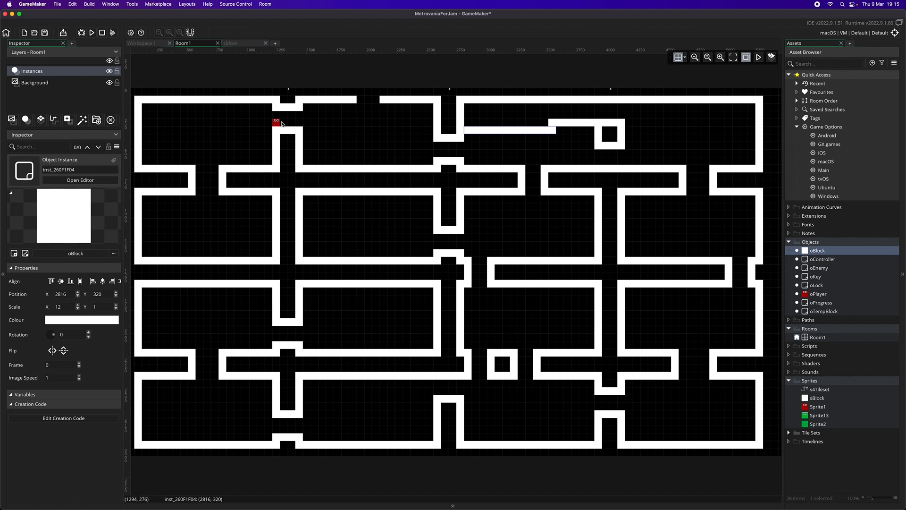
# - Move the oPlayer instance into the top row's second room at X 1984, Y 448
pyautogui.moveTo(280, 123); pyautogui.dragTo(368, 152)
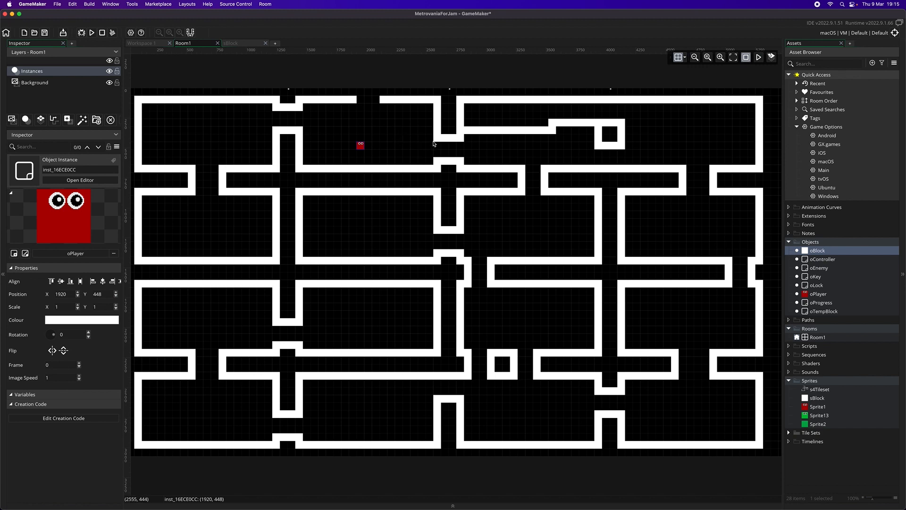
pyautogui.moveTo(362, 146); pyautogui.dragTo(368, 149)
# - Open the oPlayer object and add a Step event to it
pyautogui.doubleClick(368, 146)
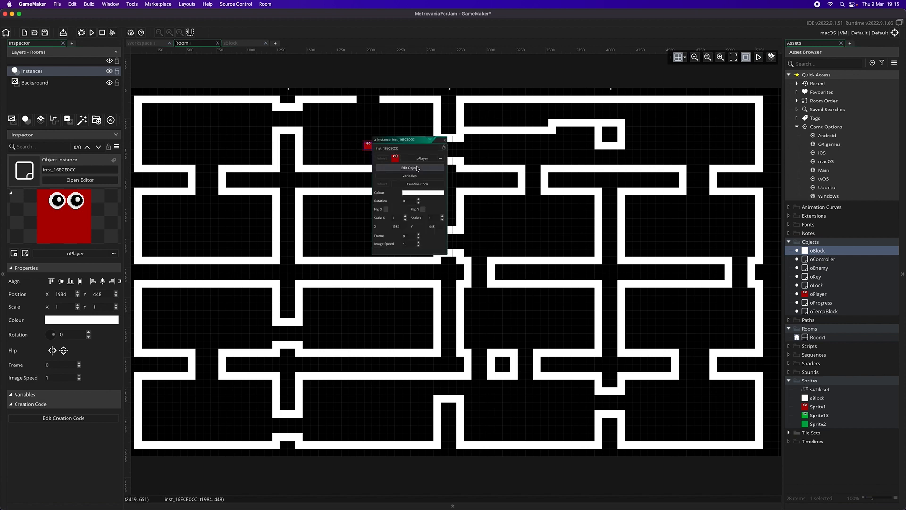
pyautogui.click(824, 253)
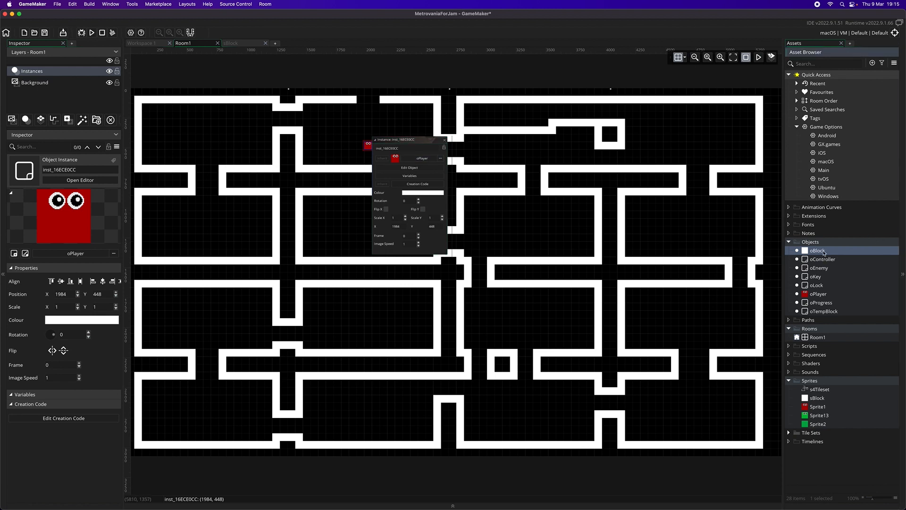
pyautogui.doubleClick(825, 250)
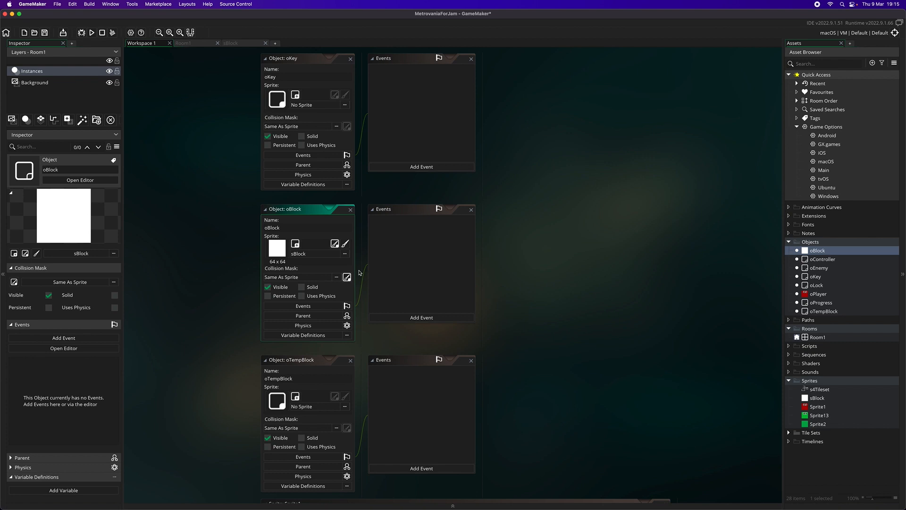
pyautogui.doubleClick(820, 294)
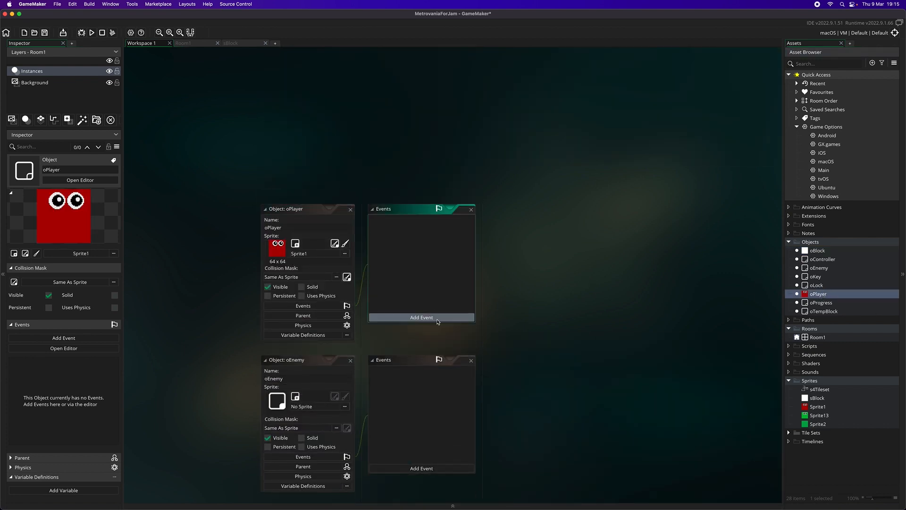
pyautogui.click(438, 322)
pyautogui.moveTo(466, 351)
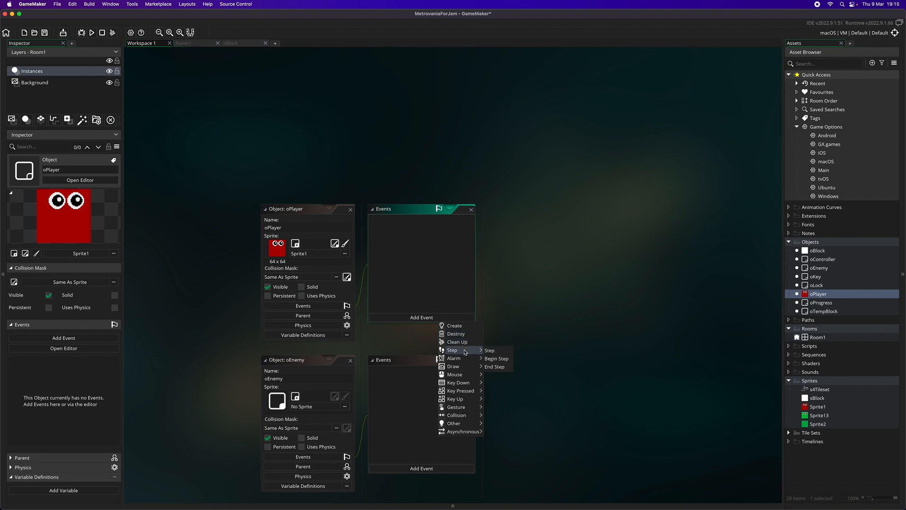
pyautogui.click(490, 351)
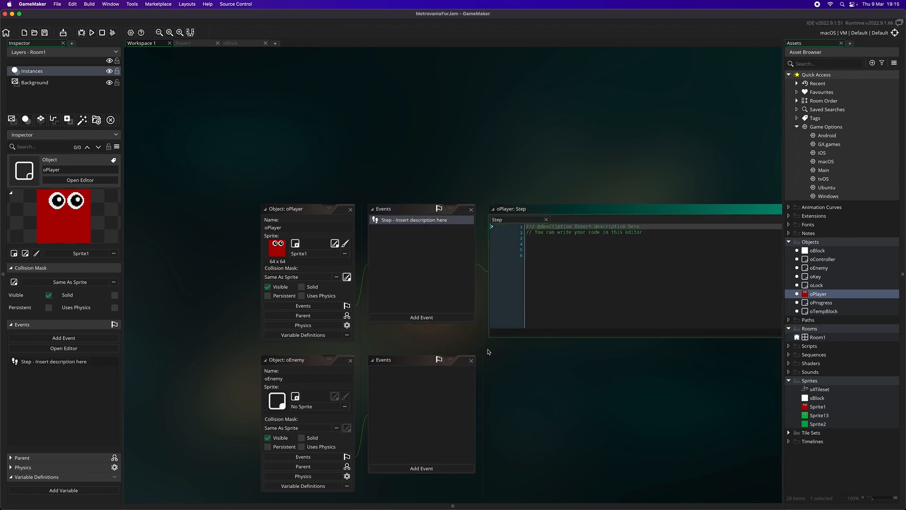
# - Write an if(place_empty()) condition on line 4 of oPlayer's Step event code
pyautogui.click(581, 286)
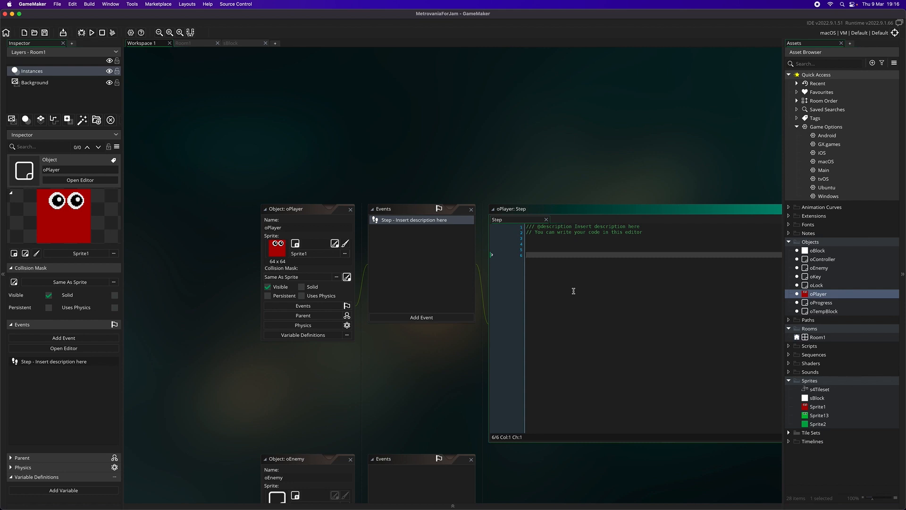
pyautogui.press('Up')
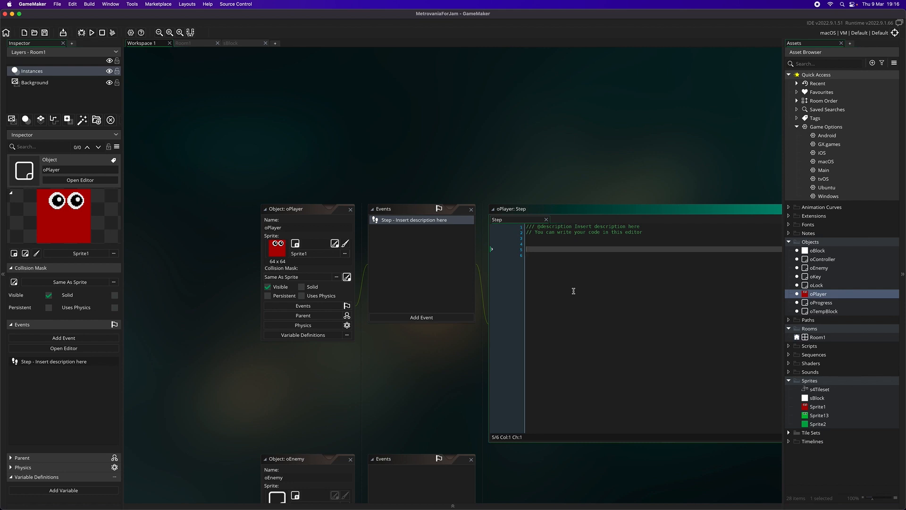
pyautogui.press('Up')
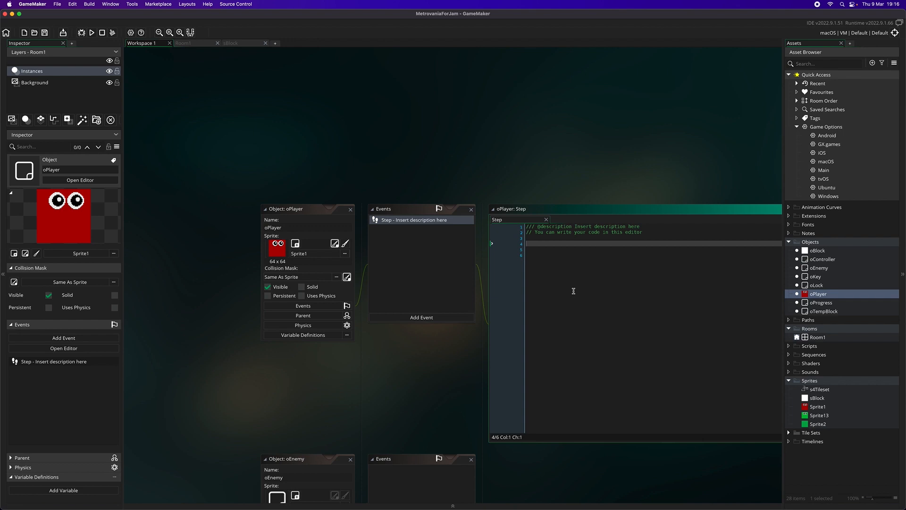
pyautogui.write('if')
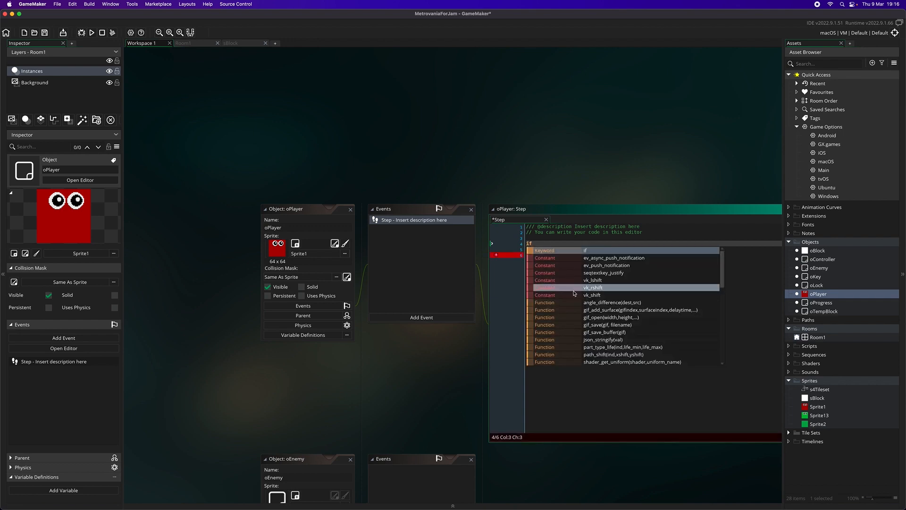
pyautogui.write('()')
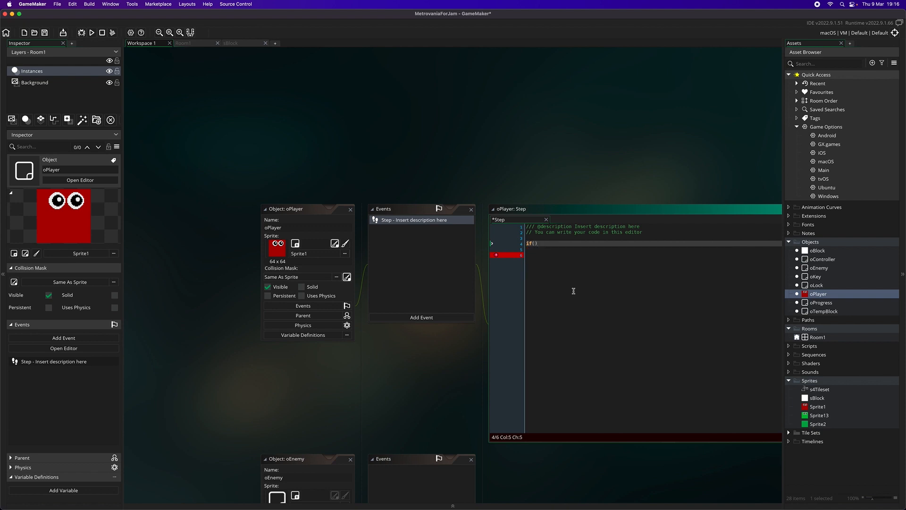
pyautogui.press('Left')
pyautogui.write('pla')
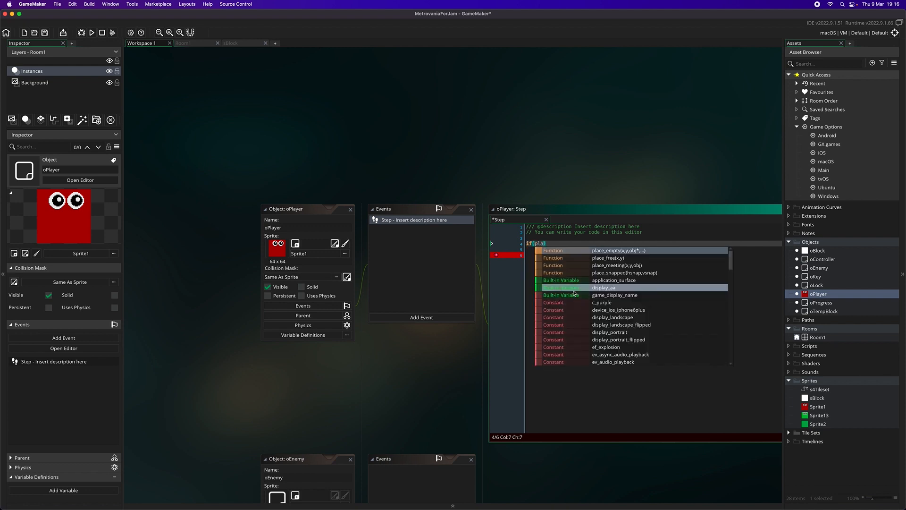
pyautogui.write('ce')
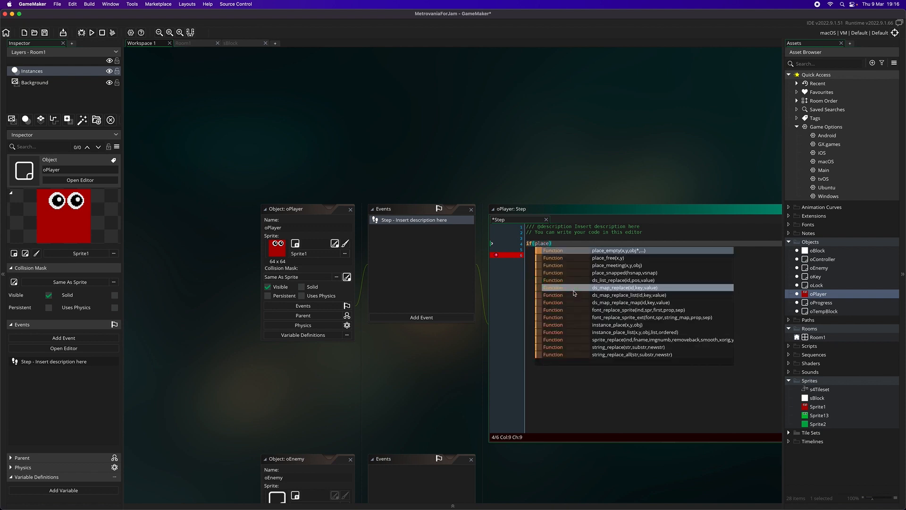
pyautogui.press('Return')
pyautogui.press('End')
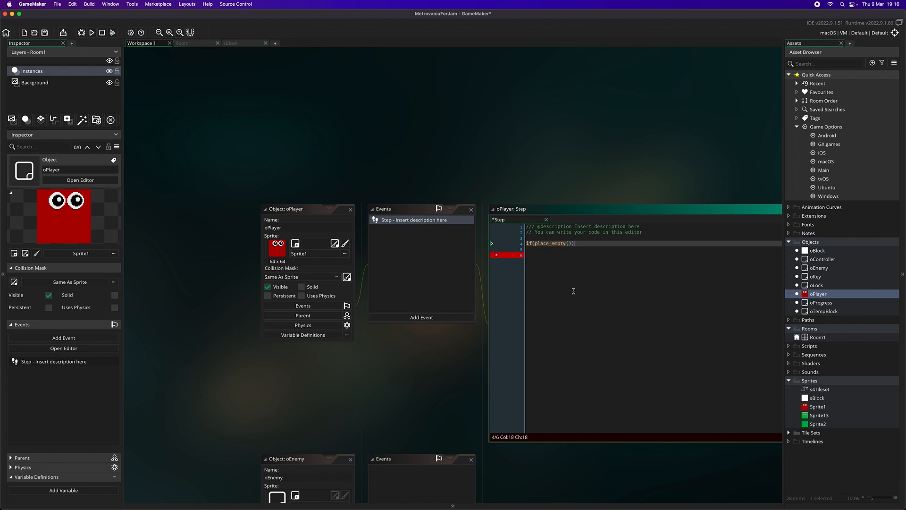
# - Add a second if condition on line 5 that calls the place_meeting() function
pyautogui.press('Return')
pyautogui.write('if')
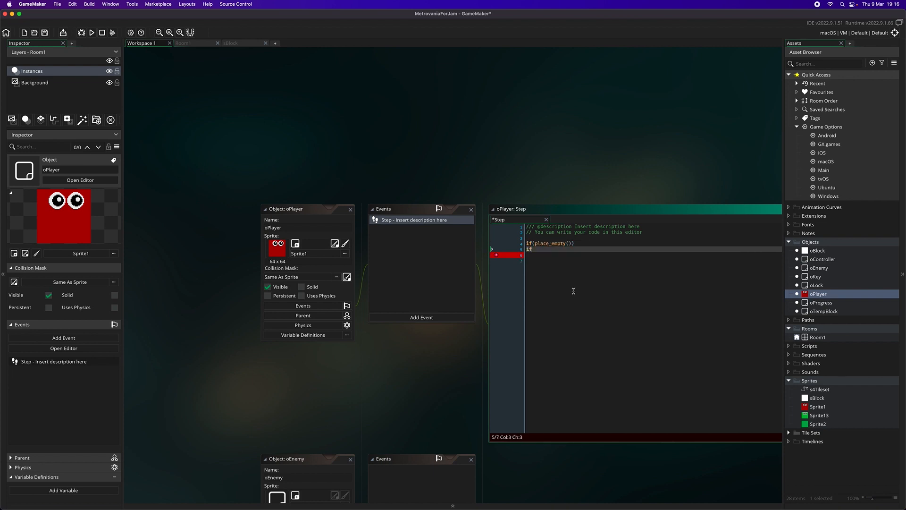
pyautogui.write('(')
pyautogui.write('pl')
pyautogui.write('ace')
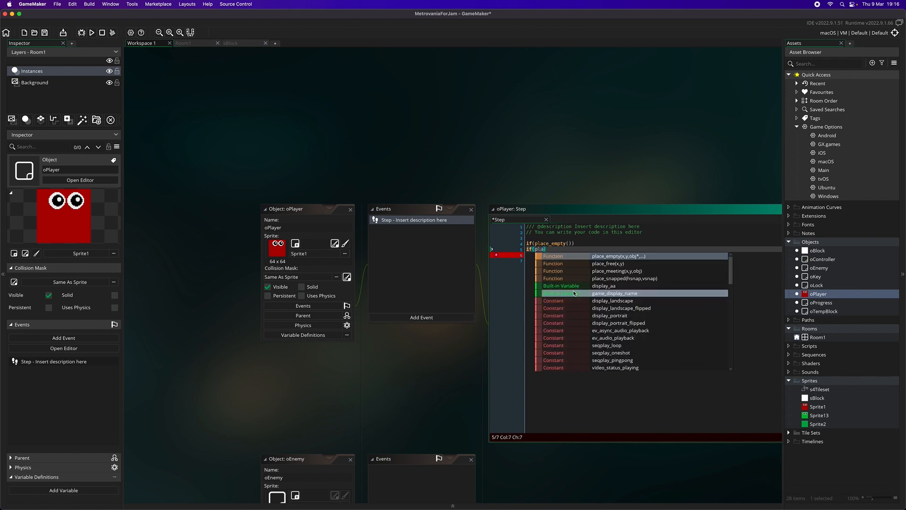
pyautogui.write('_')
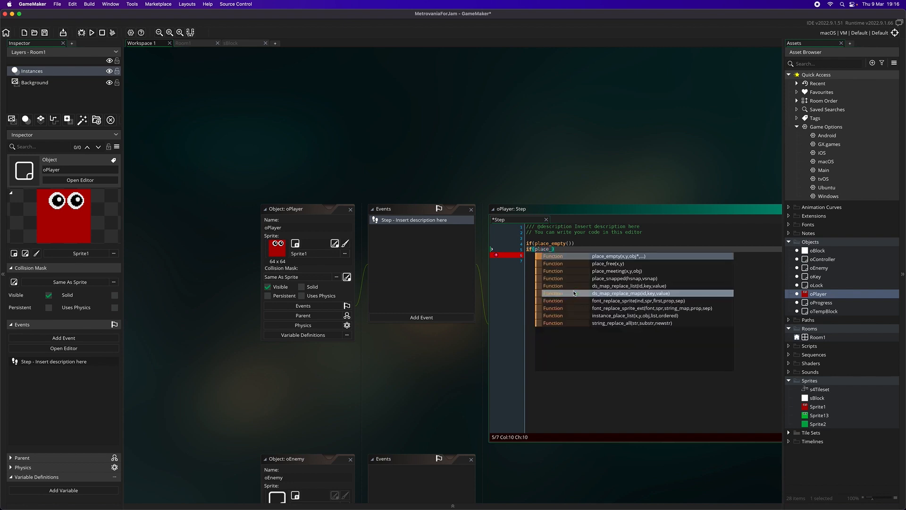
pyautogui.press('Down')
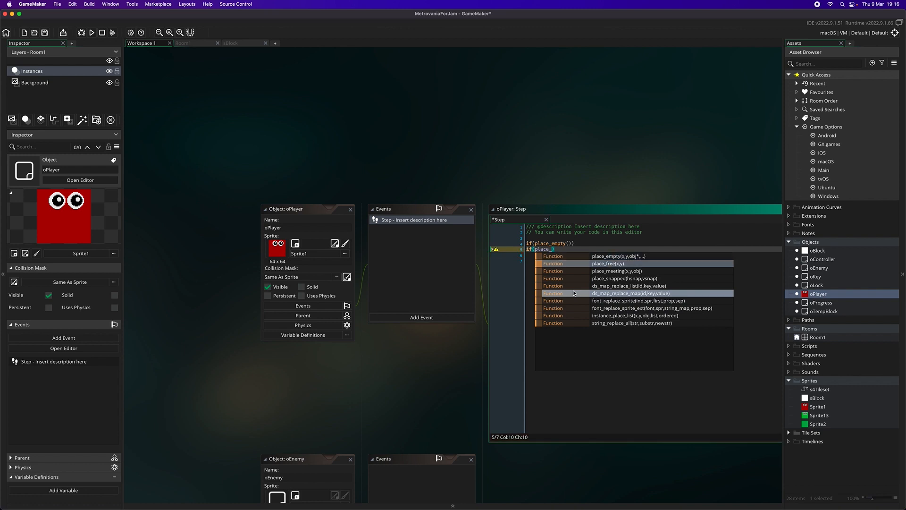
pyautogui.press('Down')
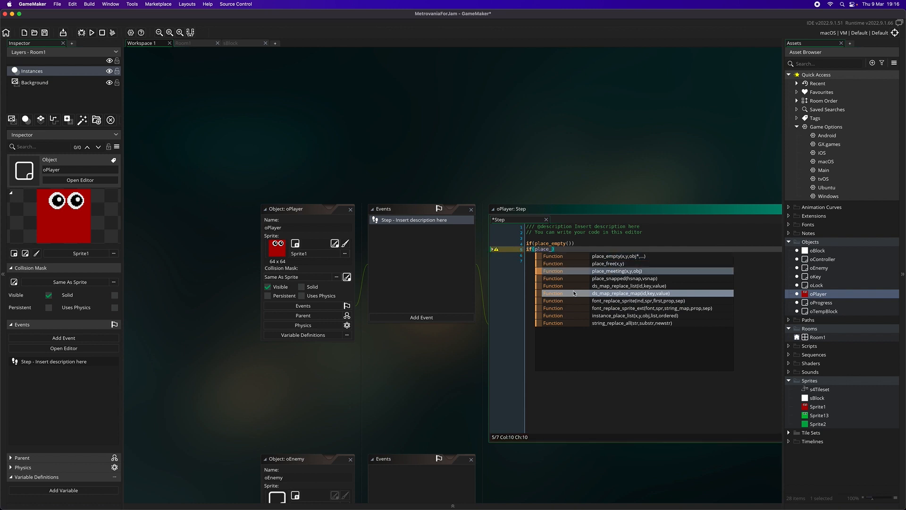
pyautogui.press('Return')
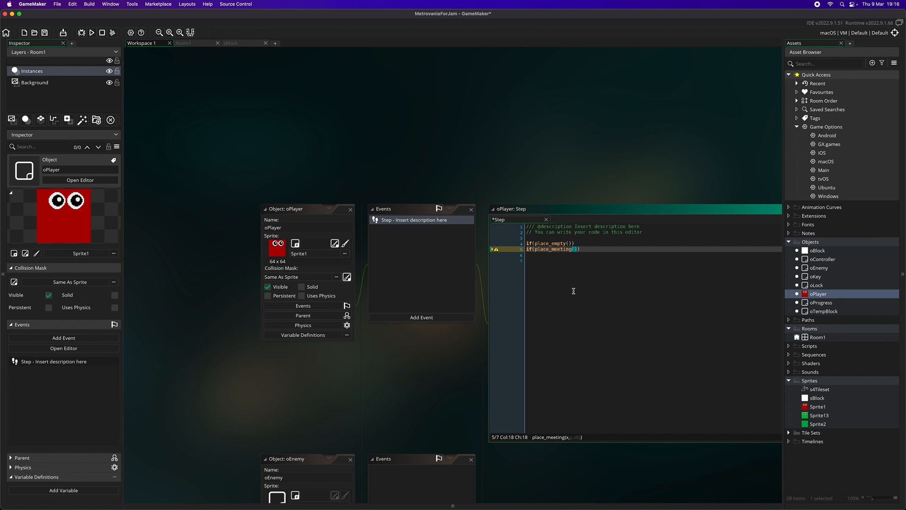
# - Fill in the place_meeting arguments as x,y,oBlock and complete the condition's parentheses
pyautogui.write('o')
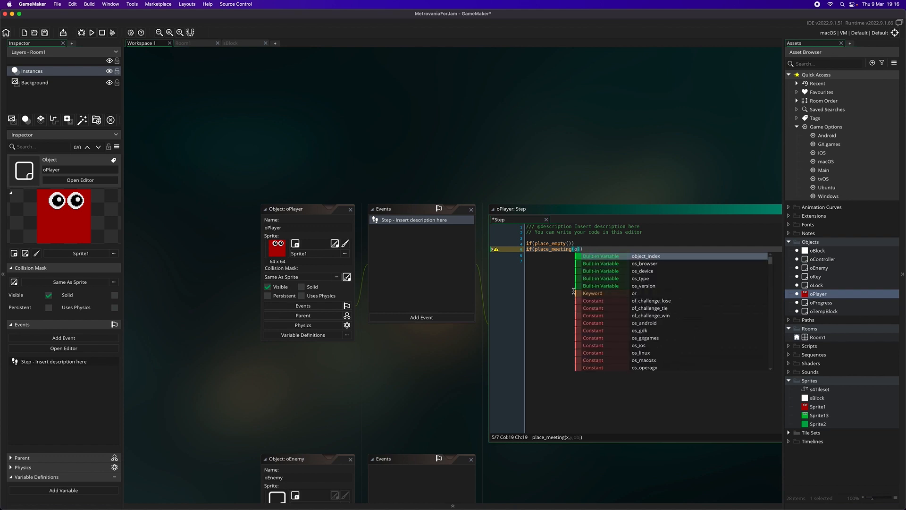
pyautogui.press('BackSpace')
pyautogui.write('x,y,')
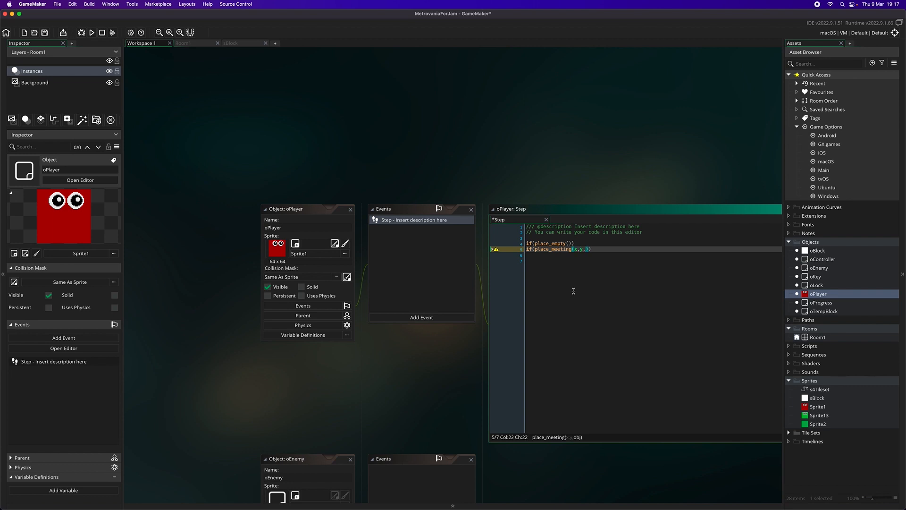
pyautogui.write('o')
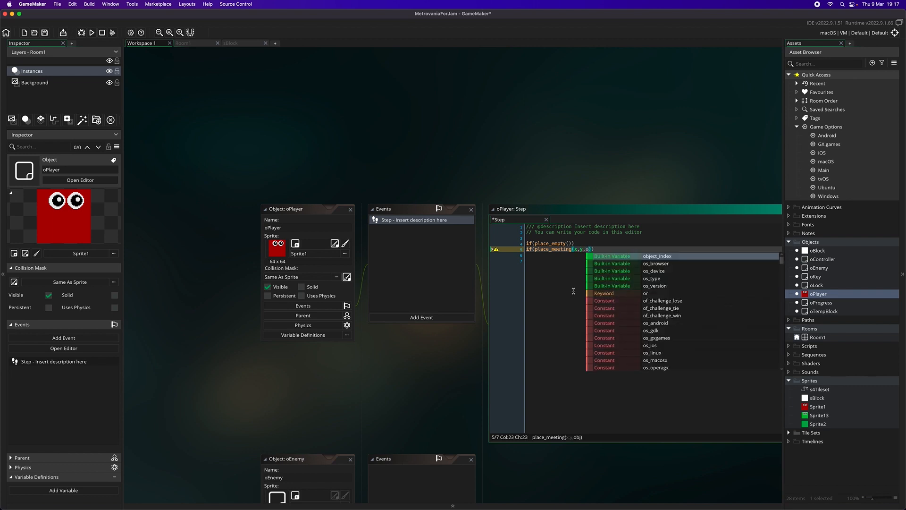
pyautogui.write('Blo')
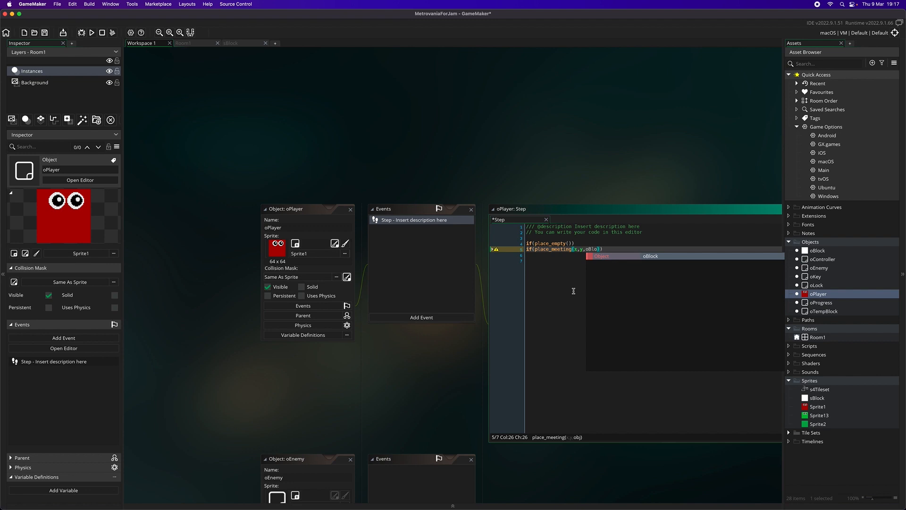
pyautogui.press('Return')
pyautogui.write(')')
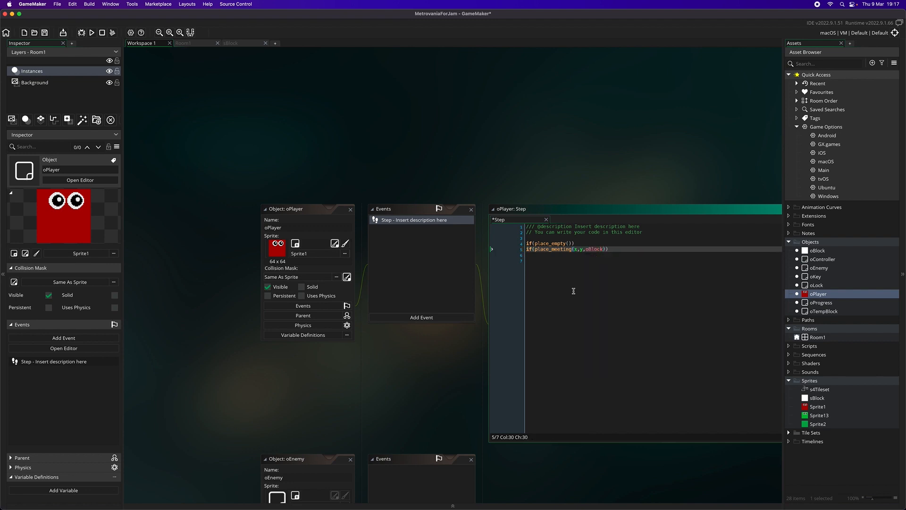
# - Give the place_meeting condition a code block in braces and begin it with the comment //vertical speed
pyautogui.write('{')
pyautogui.press('Return')
pyautogui.press('Return')
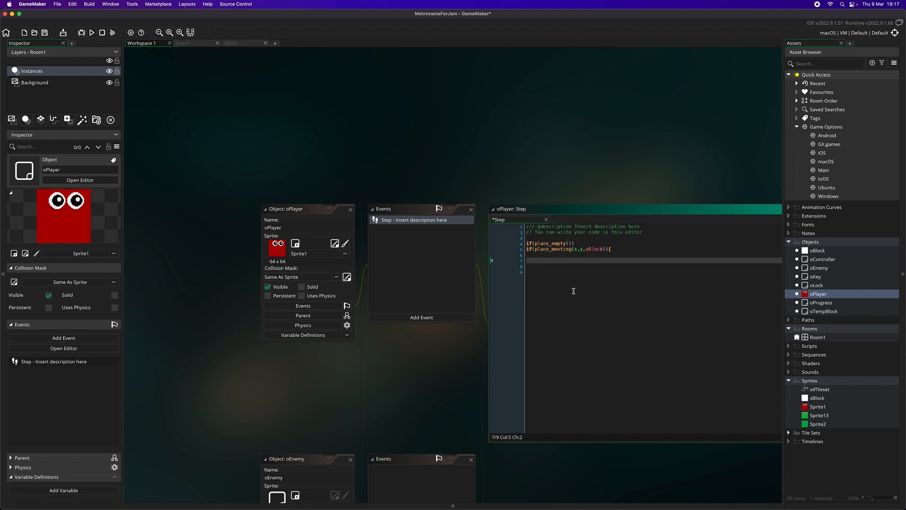
pyautogui.press('Up')
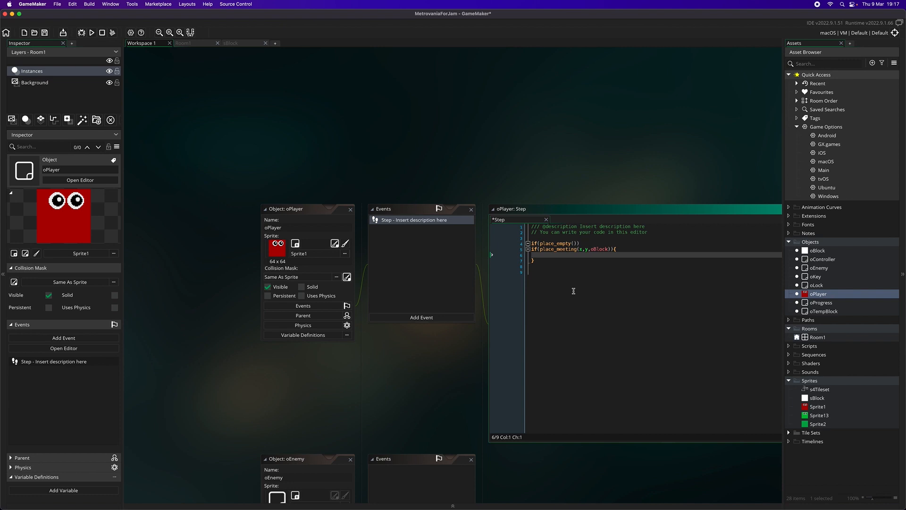
pyautogui.press('Return')
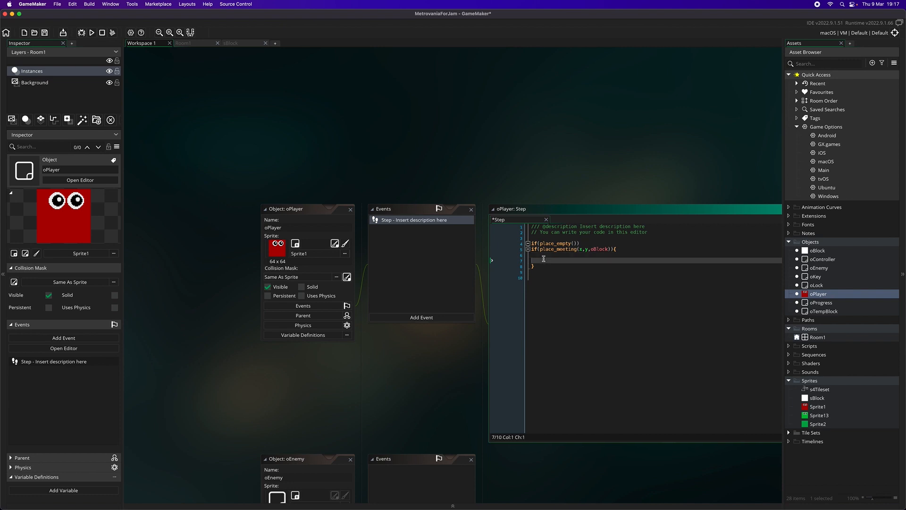
pyautogui.press('Return')
pyautogui.press('Up')
pyautogui.write('//vert')
pyautogui.press('Return')
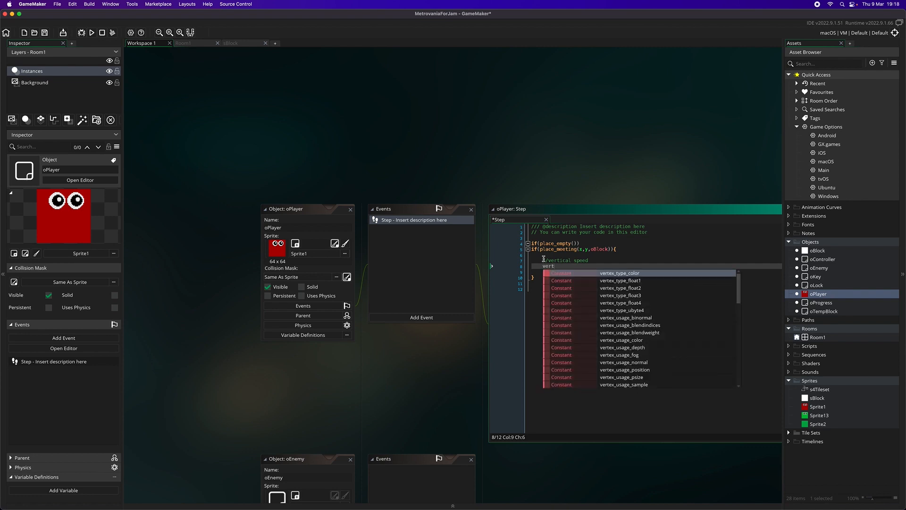
# - Write vsp = 0 below the vertical speed comment inside the place_meeting block
pyautogui.press('BackSpace')
pyautogui.press('BackSpace')
pyautogui.press('BackSpace')
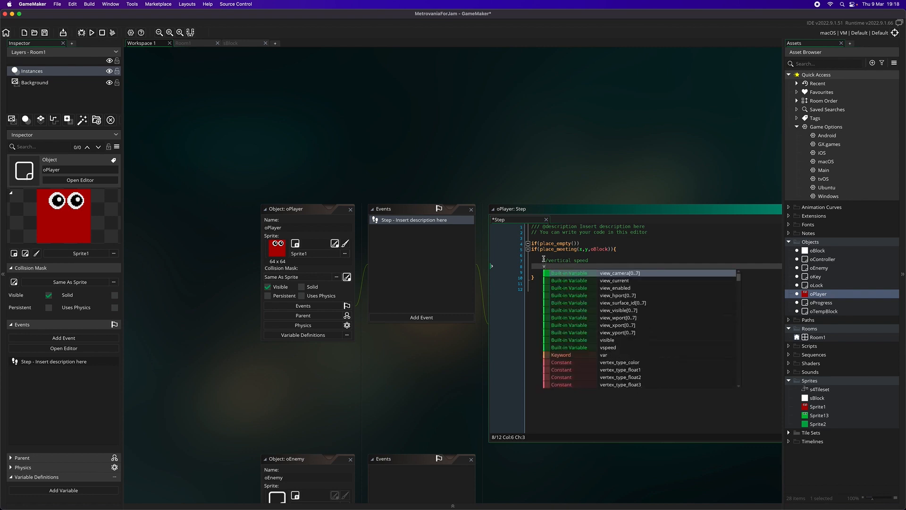
pyautogui.write('sp')
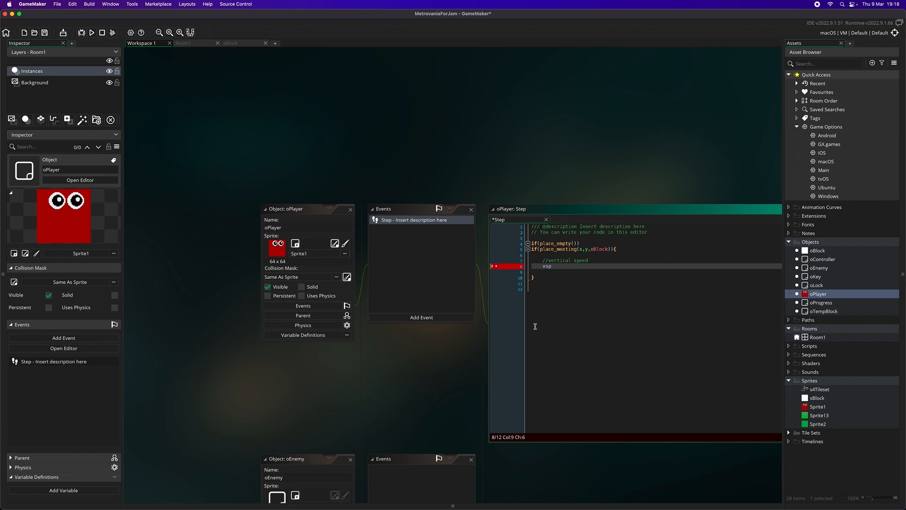
pyautogui.write('=')
pyautogui.press('Up')
pyautogui.press('Up')
pyautogui.press('Up')
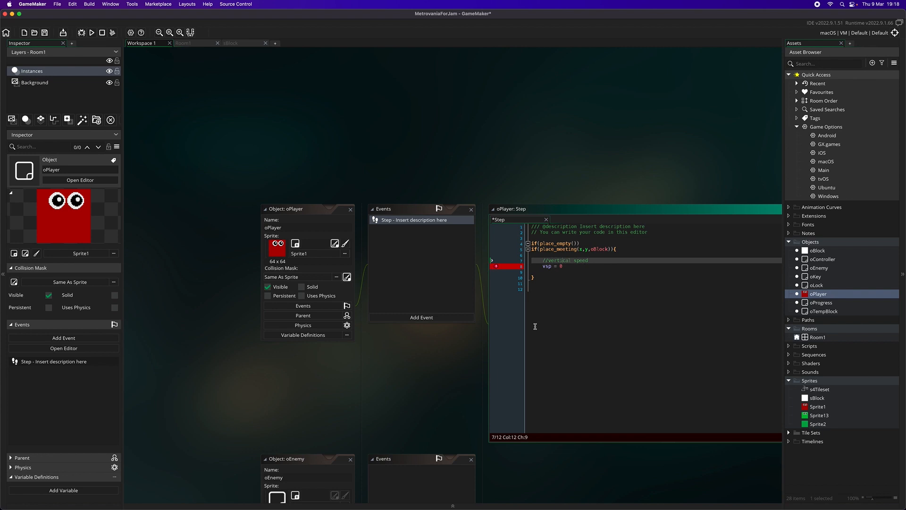
pyautogui.press('Left')
pyautogui.press('Left')
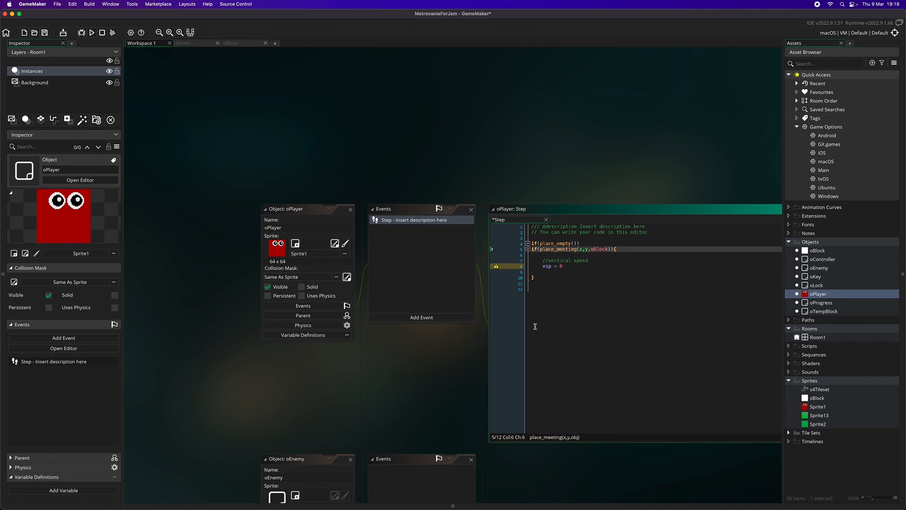
pyautogui.press('Left')
# - Inspect the player's Sprite1 image in the image editor and return to the sprite's properties
pyautogui.doubleClick(823, 294)
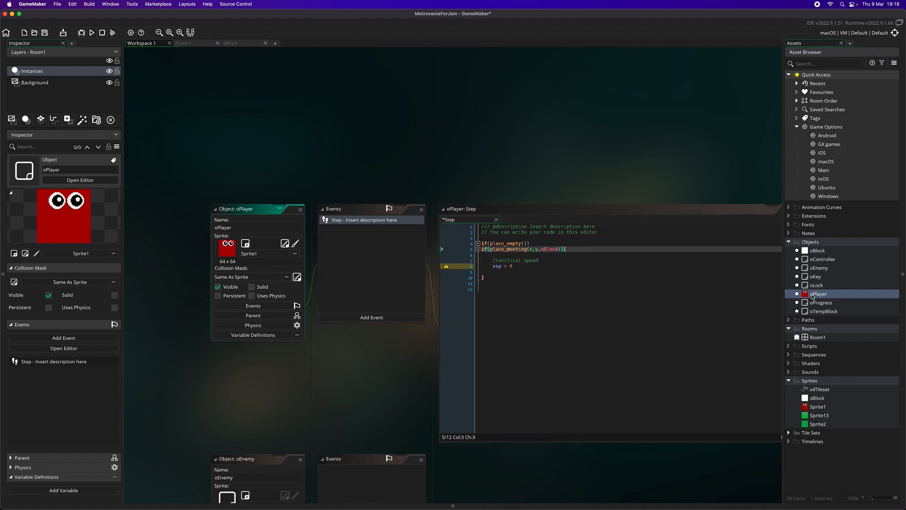
pyautogui.doubleClick(815, 407)
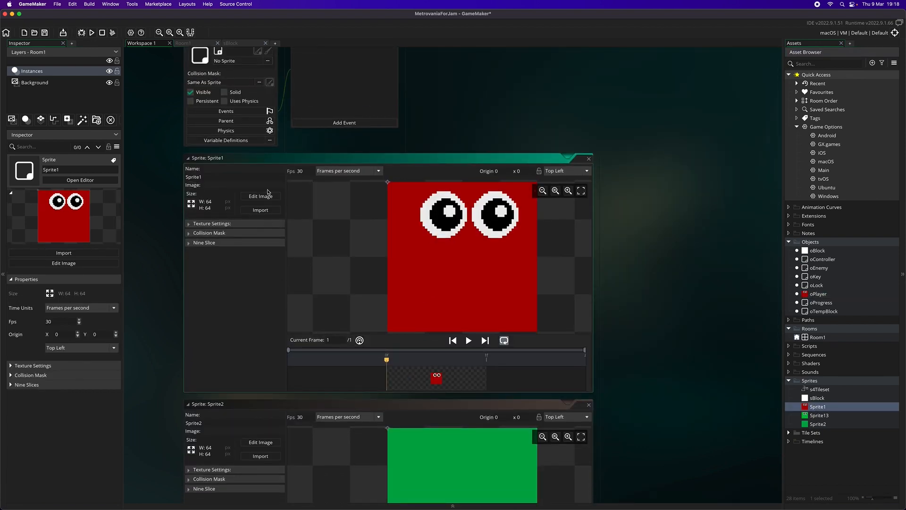
pyautogui.click(268, 197)
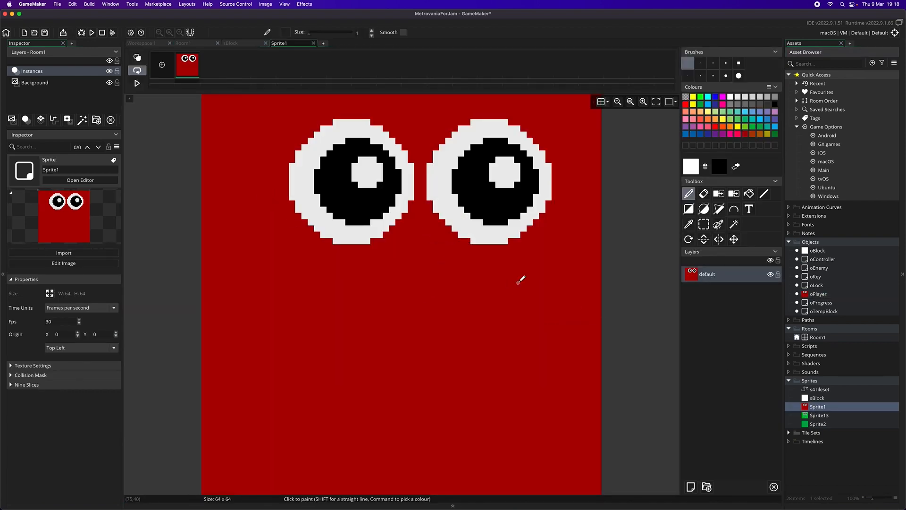
pyautogui.doubleClick(821, 408)
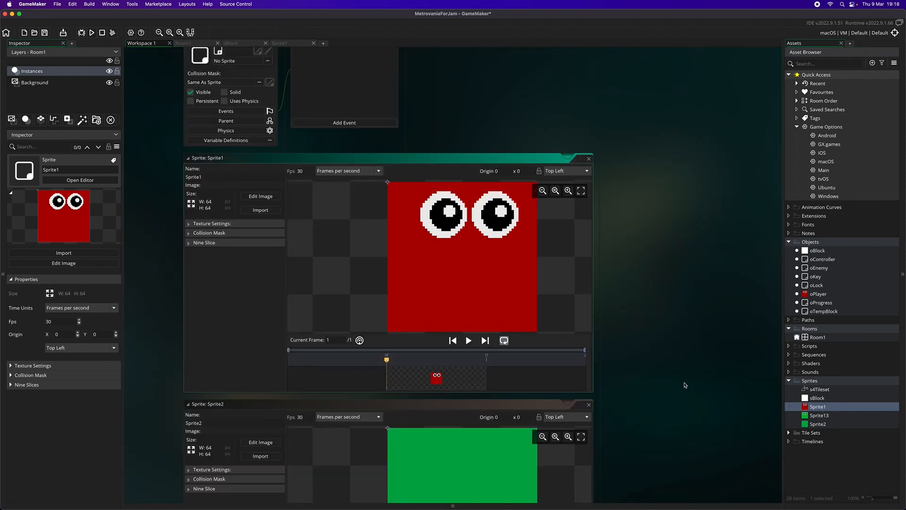
# - Expand Sprite1's texture and collision mask settings and set the collision mask mode to Manual
pyautogui.click(189, 224)
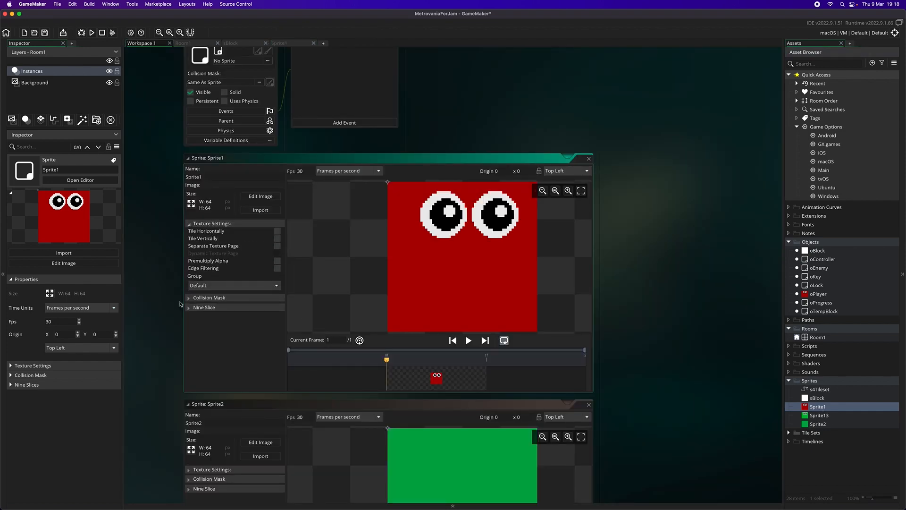
pyautogui.click(190, 298)
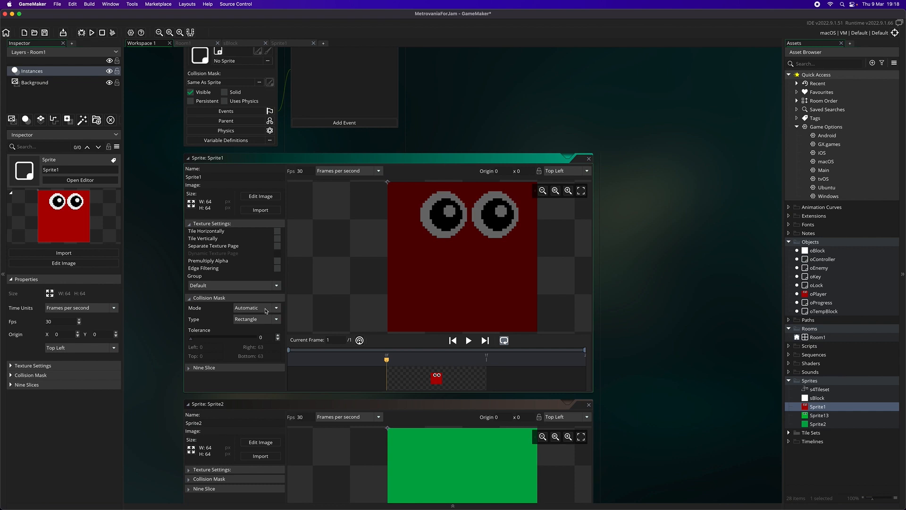
pyautogui.click(267, 308)
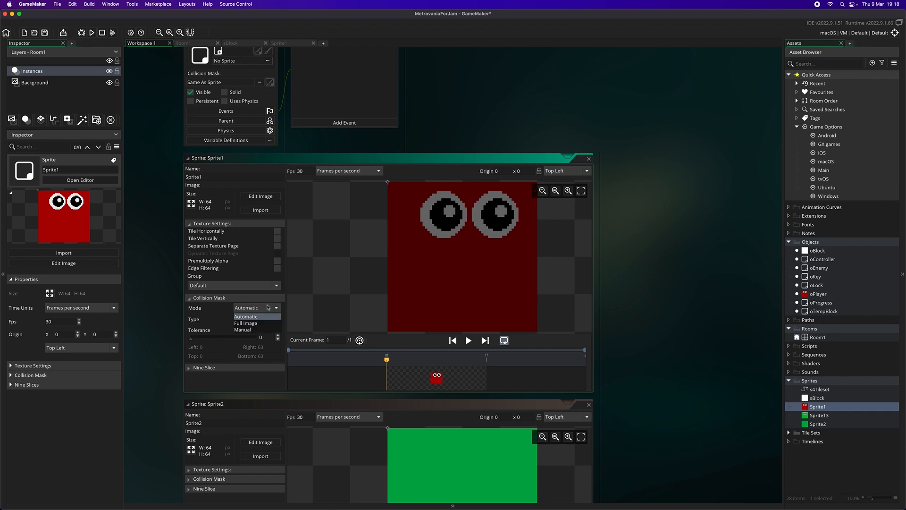
pyautogui.click(264, 323)
pyautogui.click(261, 312)
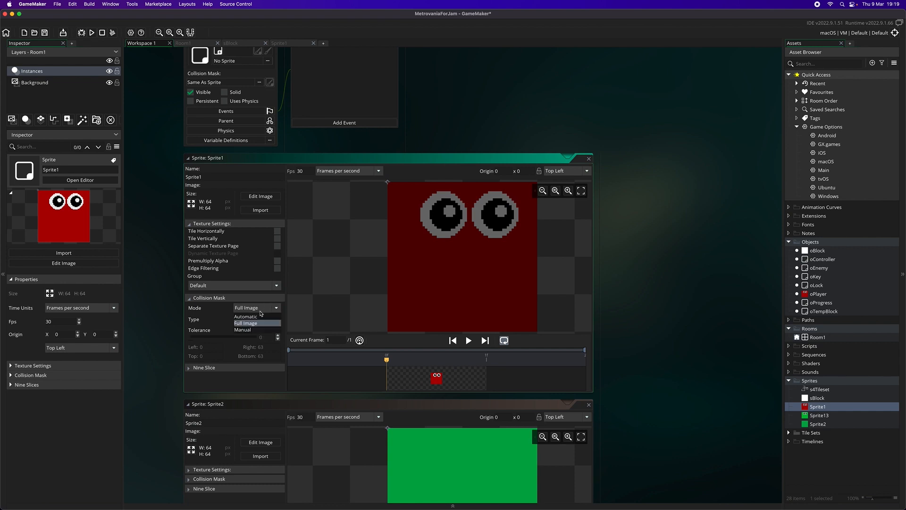
pyautogui.click(259, 330)
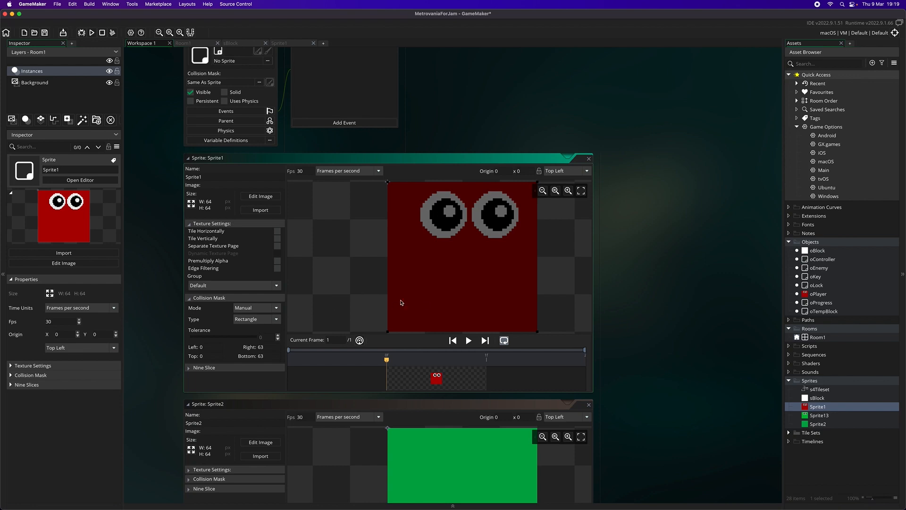
# - Review the collision mask types, try narrowing Sprite1's mask to a right bound of 57, and restore it to 63
pyautogui.click(261, 319)
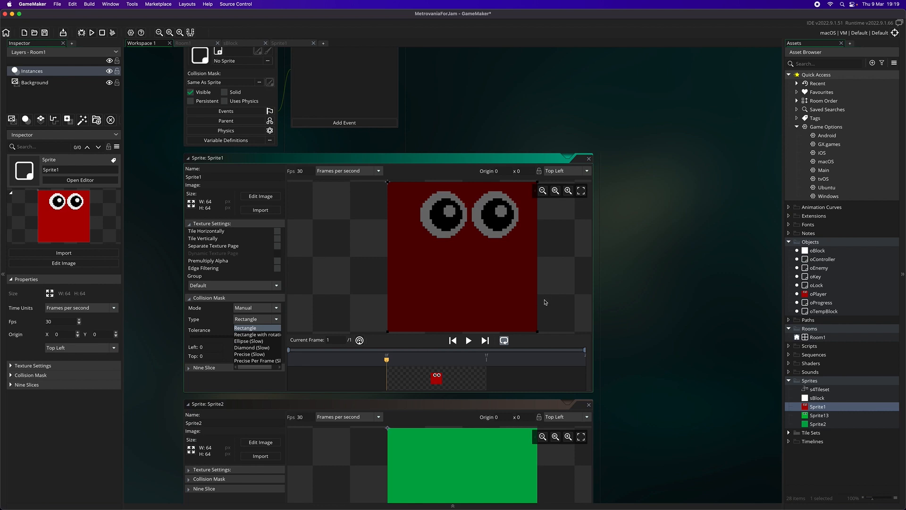
pyautogui.click(537, 332)
pyautogui.moveTo(537, 332); pyautogui.dragTo(523, 333)
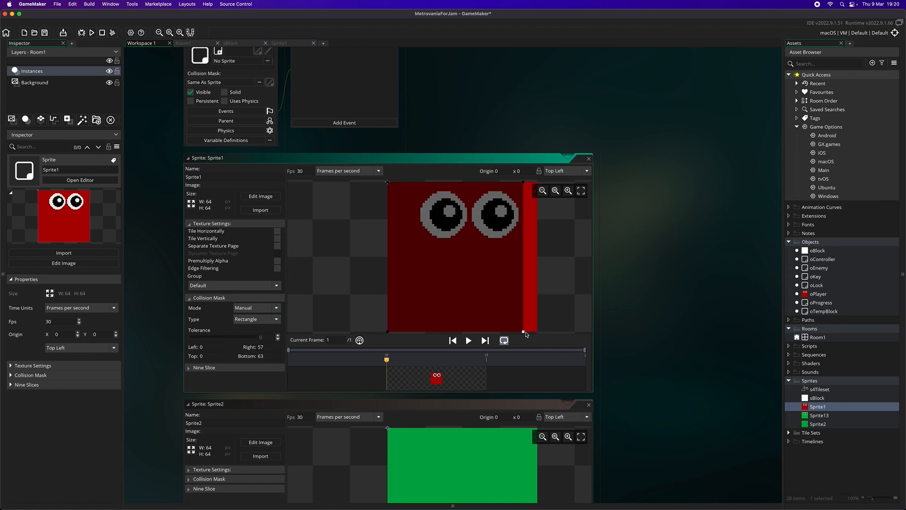
pyautogui.moveTo(526, 332); pyautogui.dragTo(537, 333)
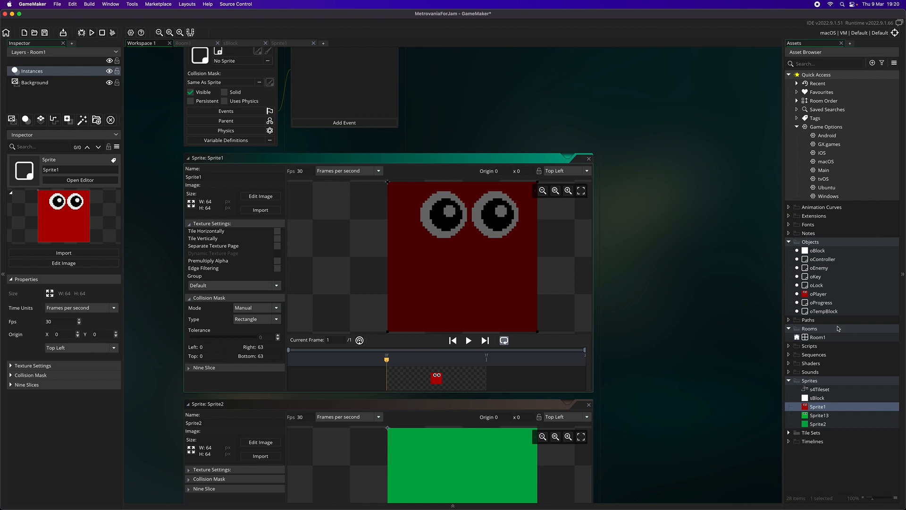
# - Open Room1 and close the oPlayer instance's properties window to view the block map
pyautogui.doubleClick(817, 337)
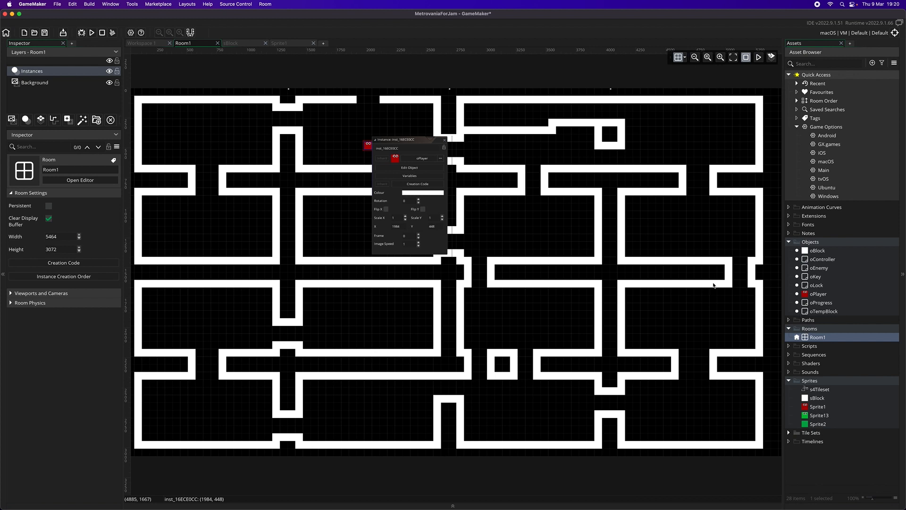
pyautogui.click(446, 140)
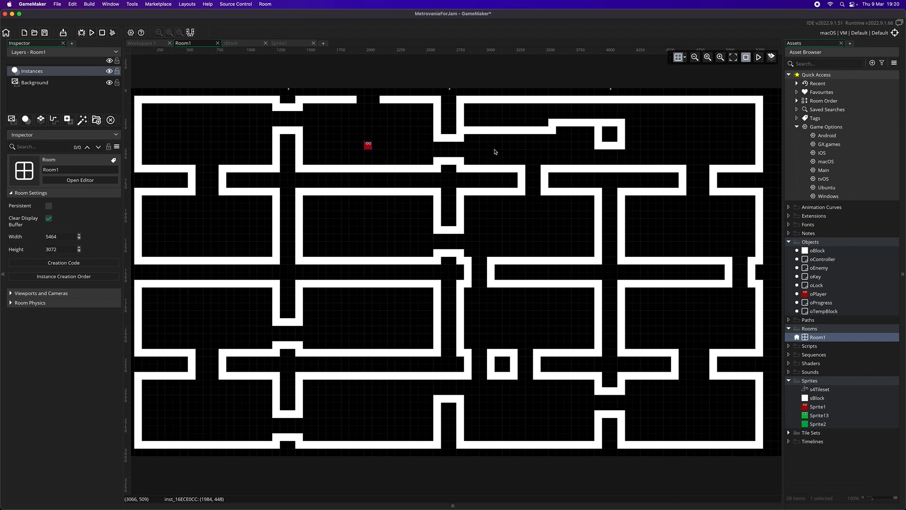